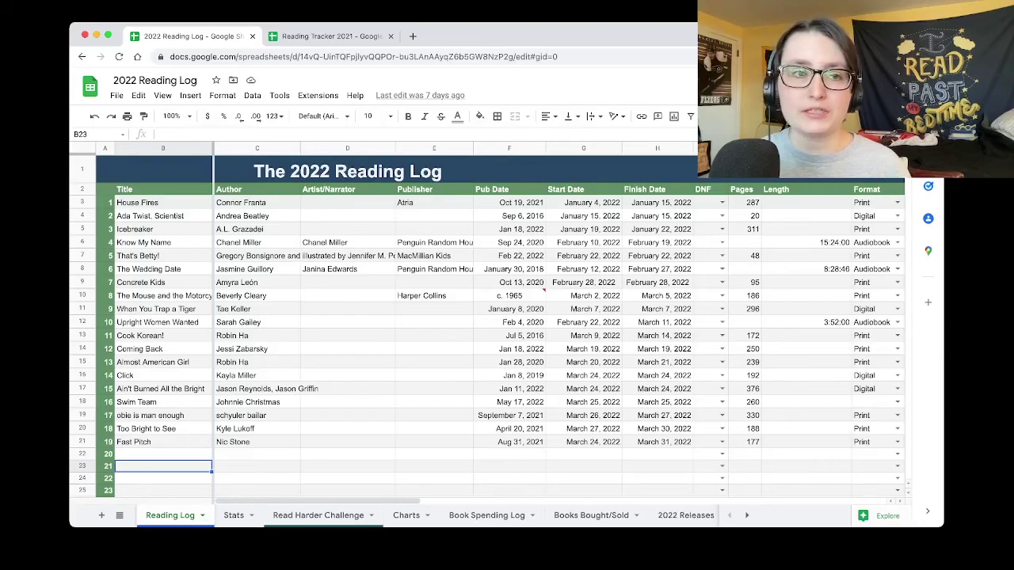
# Review the Reading Log's column headings from Title through Finish Date, including the Publisher entry for Fast Pitch.
pyautogui.click(256, 189)
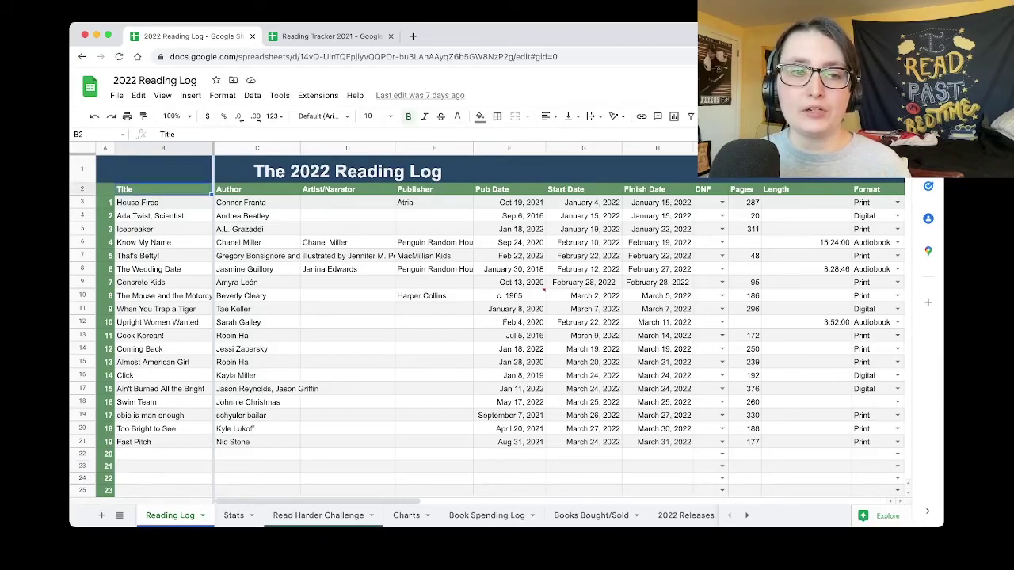
pyautogui.click(347, 189)
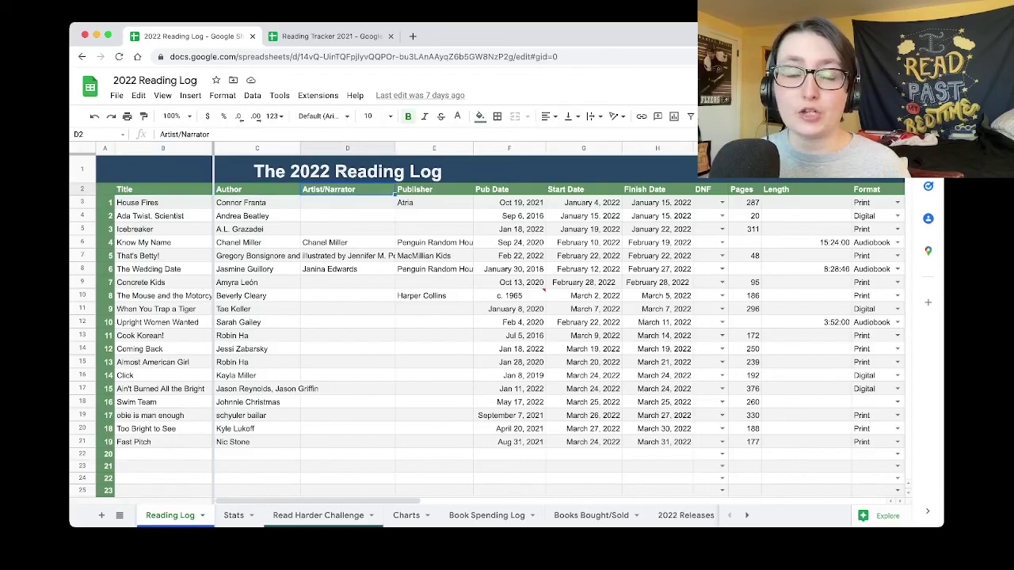
pyautogui.click(434, 189)
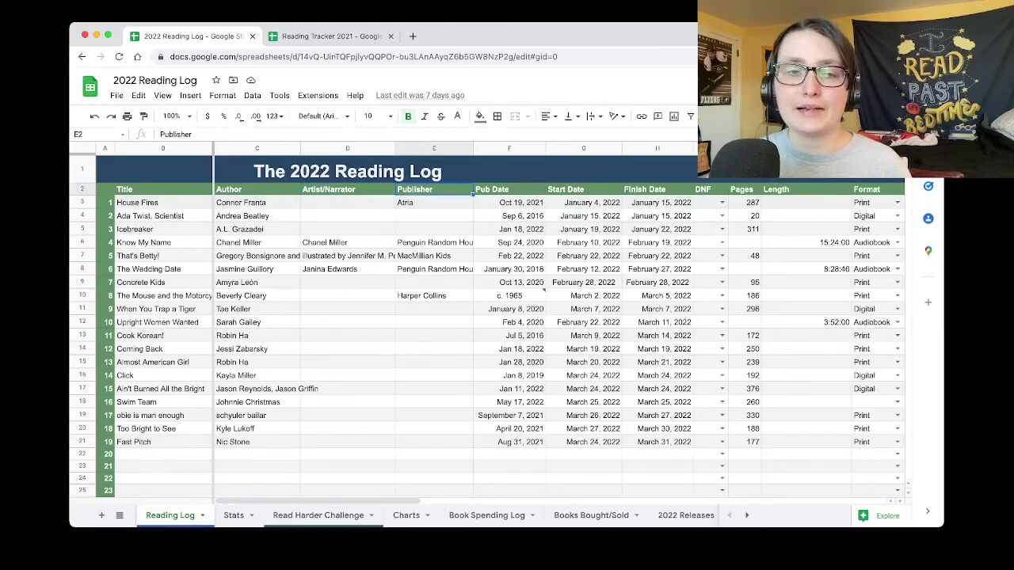
pyautogui.click(434, 441)
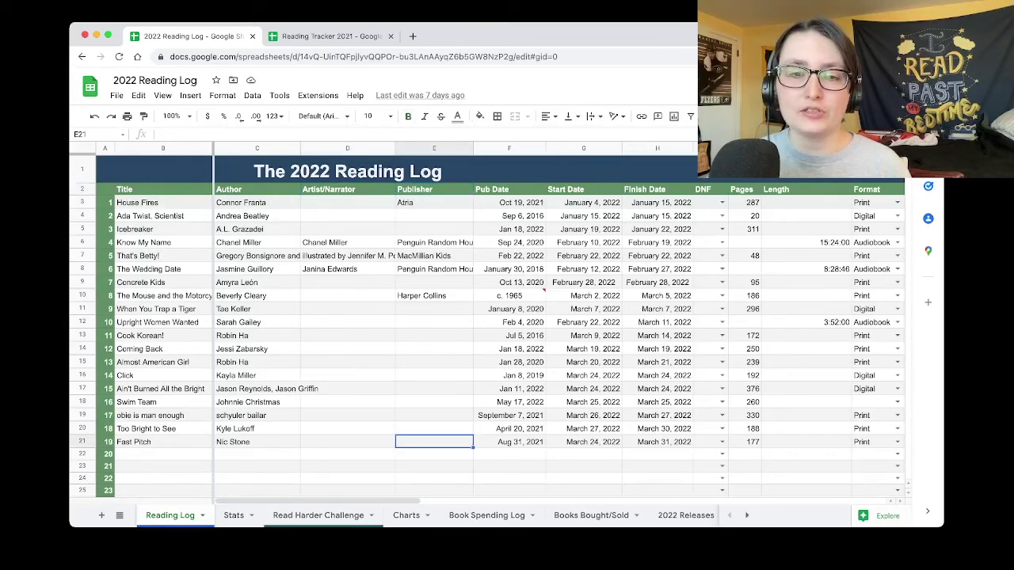
pyautogui.click(509, 189)
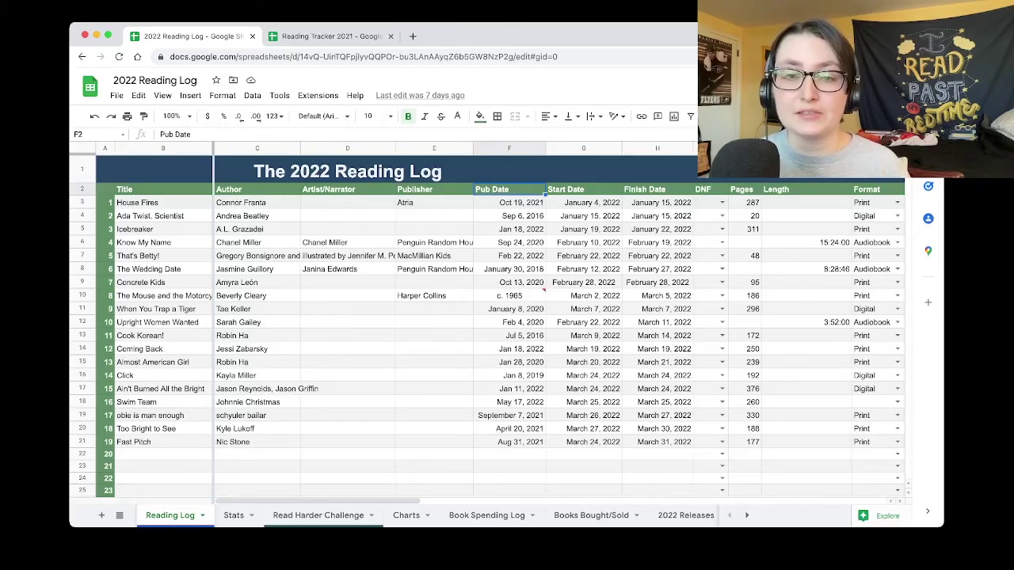
pyautogui.click(583, 189)
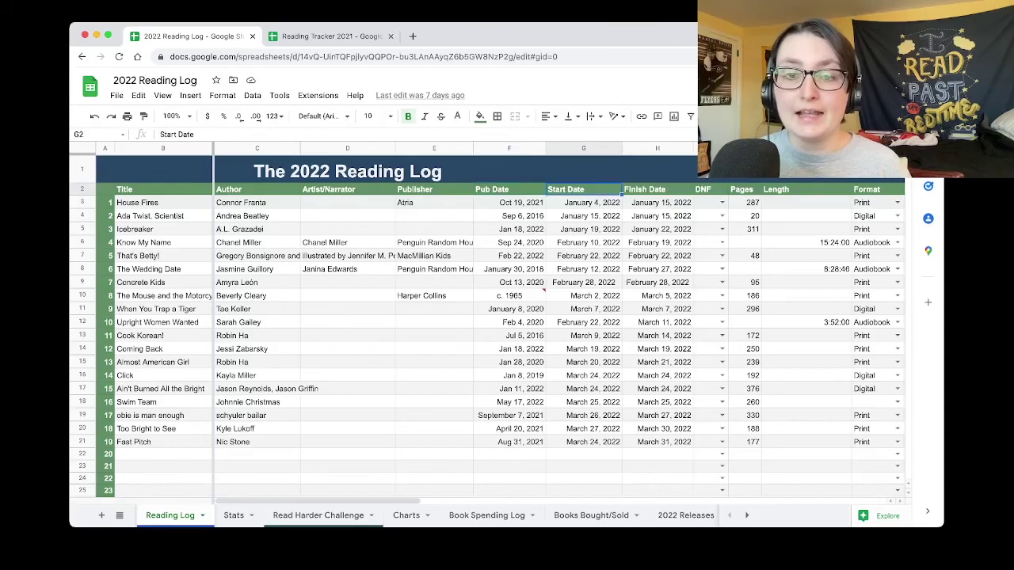
pyautogui.click(644, 189)
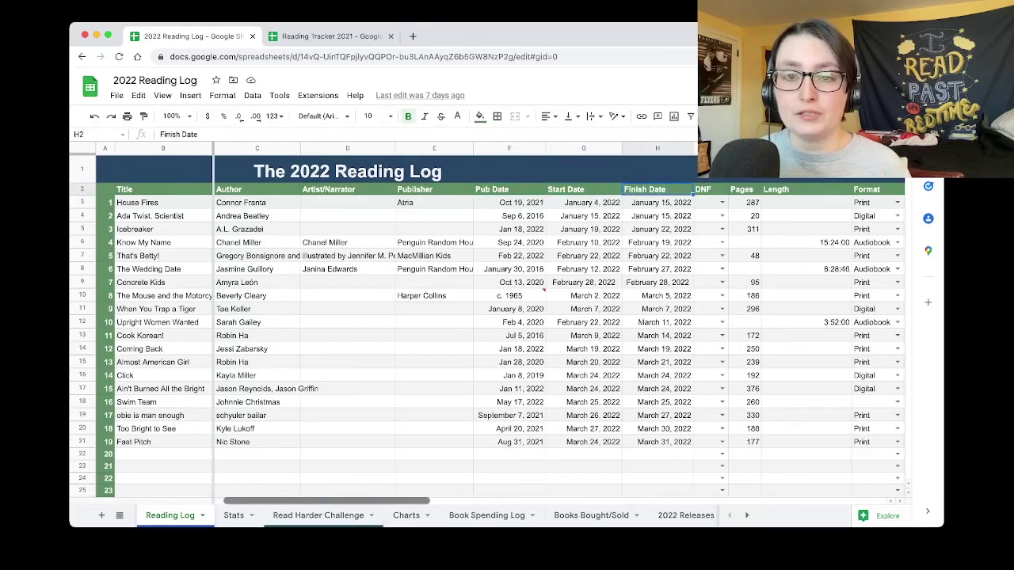
pyautogui.hscroll(5, 499, 317)
pyautogui.hscroll(-2, 499, 317)
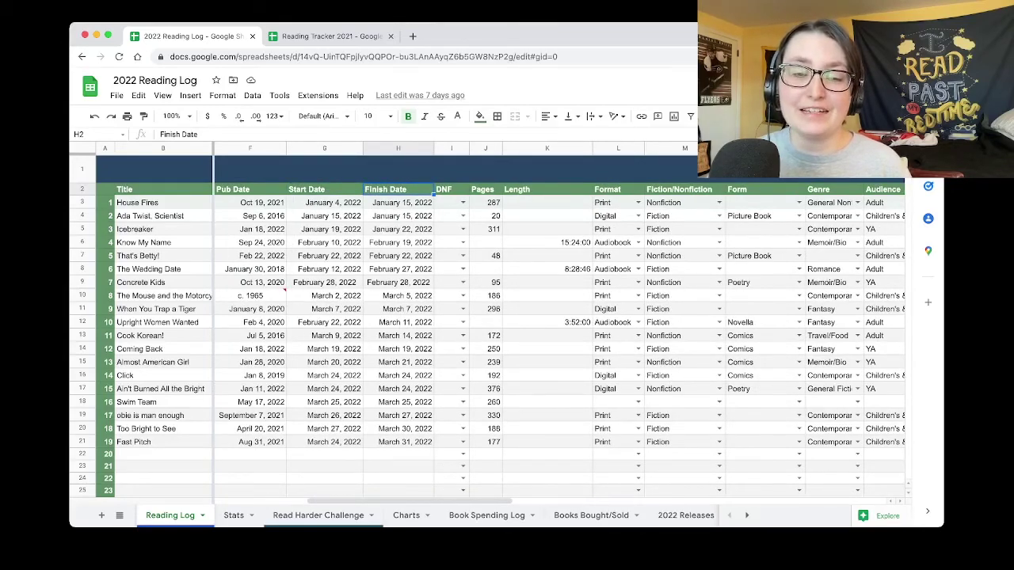
# Examine the Length column, comparing the audiobook Know My Name with the print book Fast Pitch.
pyautogui.click(547, 189)
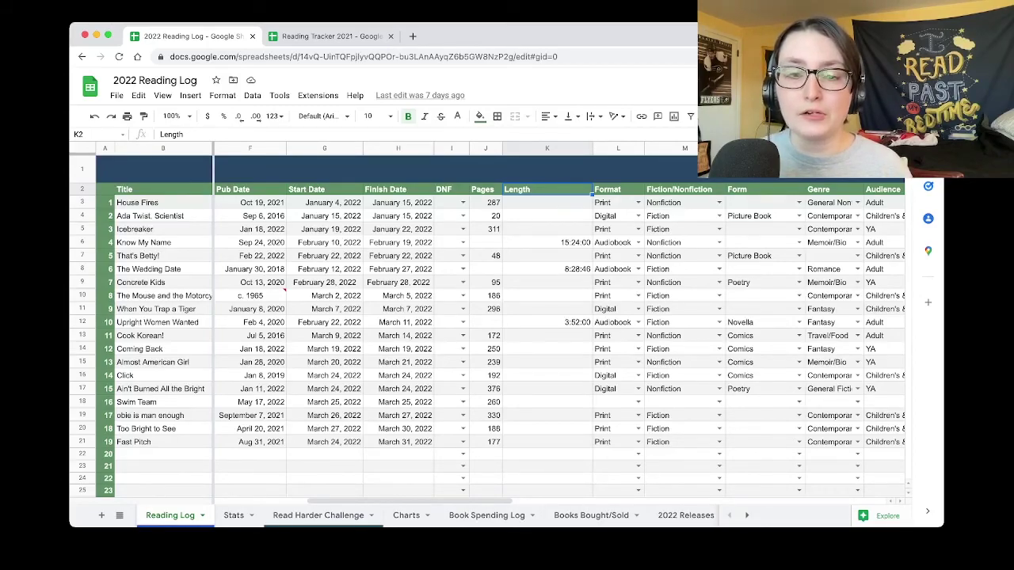
pyautogui.click(546, 441)
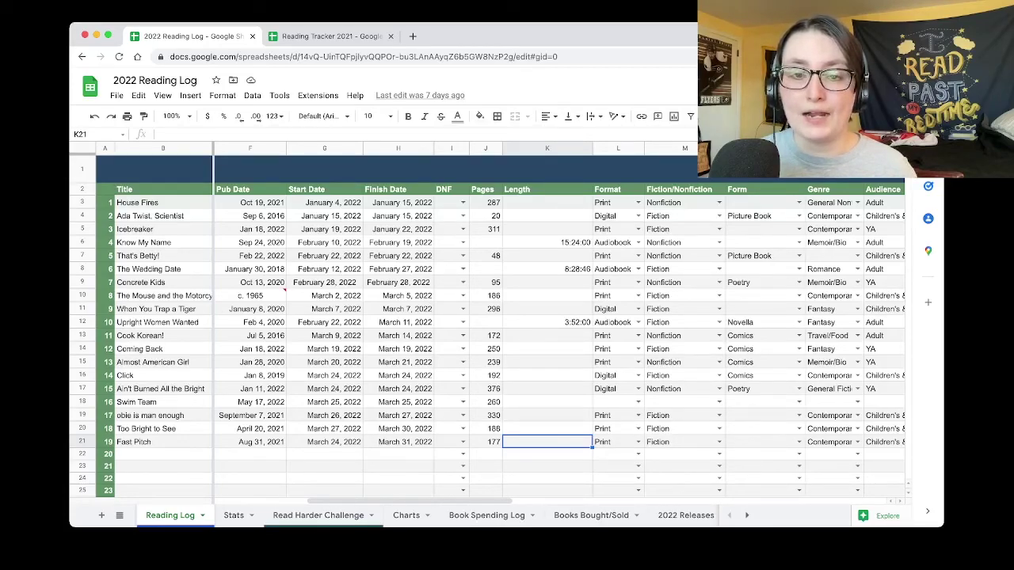
pyautogui.click(547, 242)
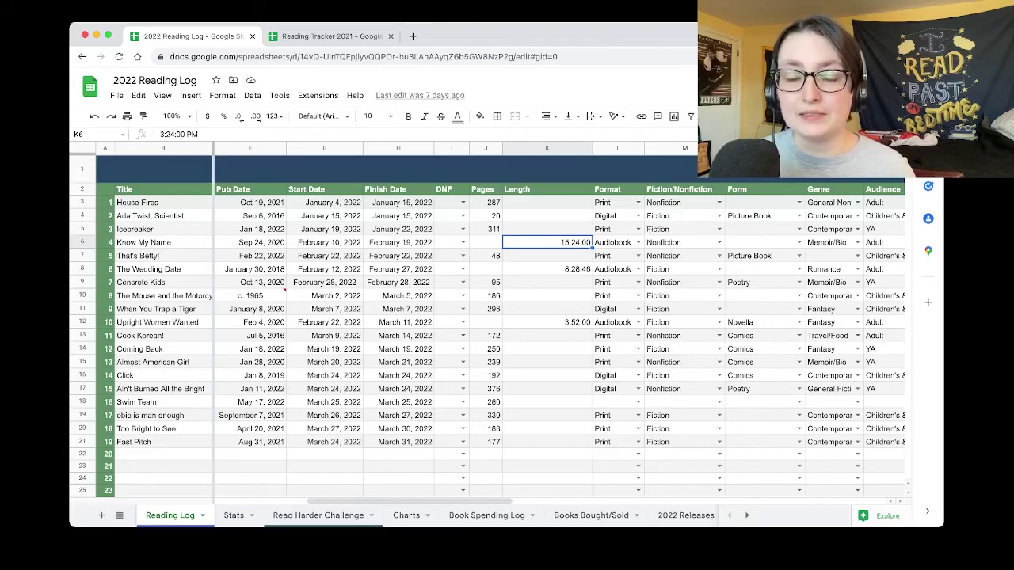
pyautogui.click(547, 441)
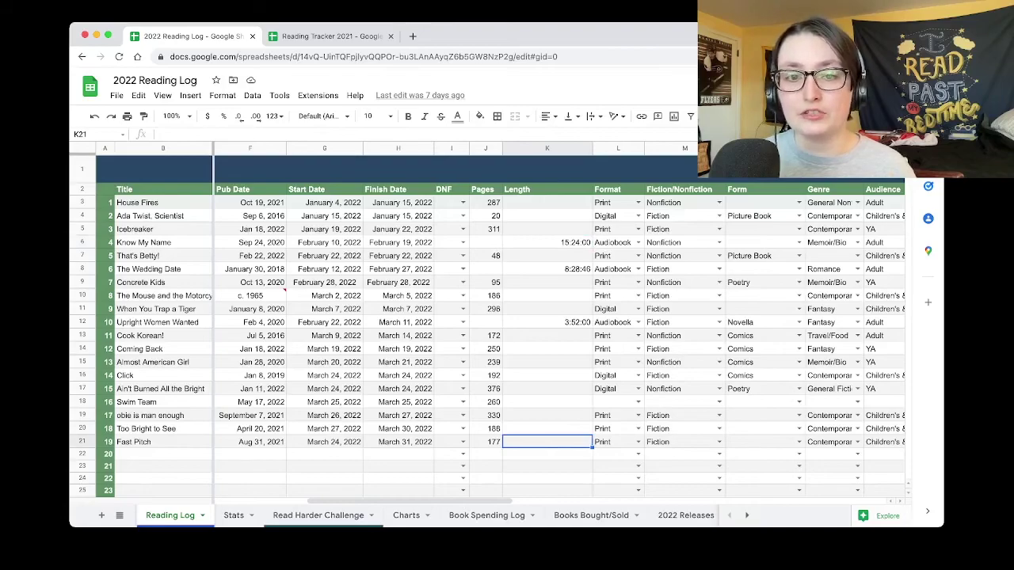
# Look through Fast Pitch's classification cells from Fiction/Nonfiction to Audience and the empty Form cell beneath its row.
pyautogui.click(682, 442)
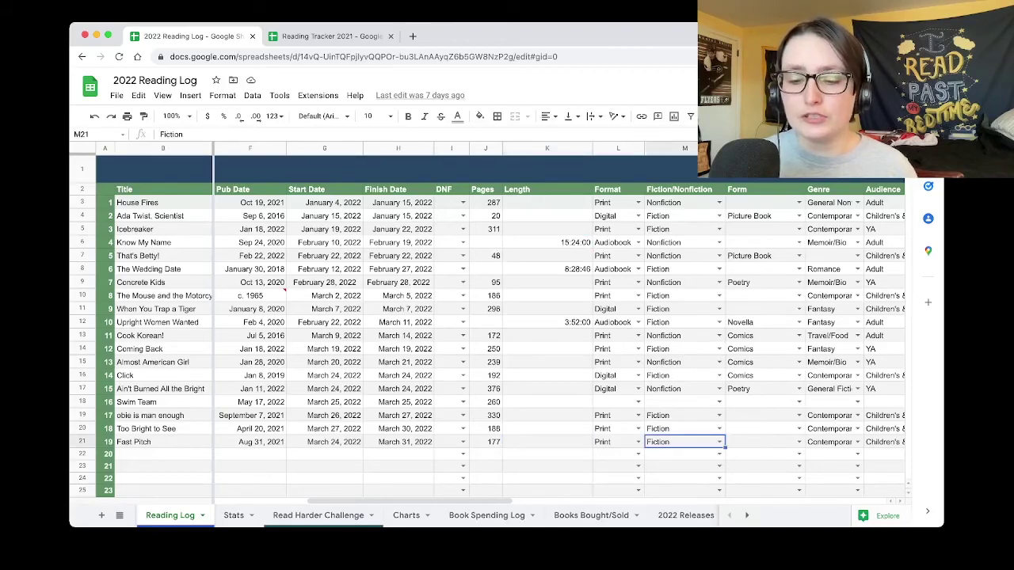
pyautogui.press('Right')
pyautogui.press('Right')
pyautogui.press('Right')
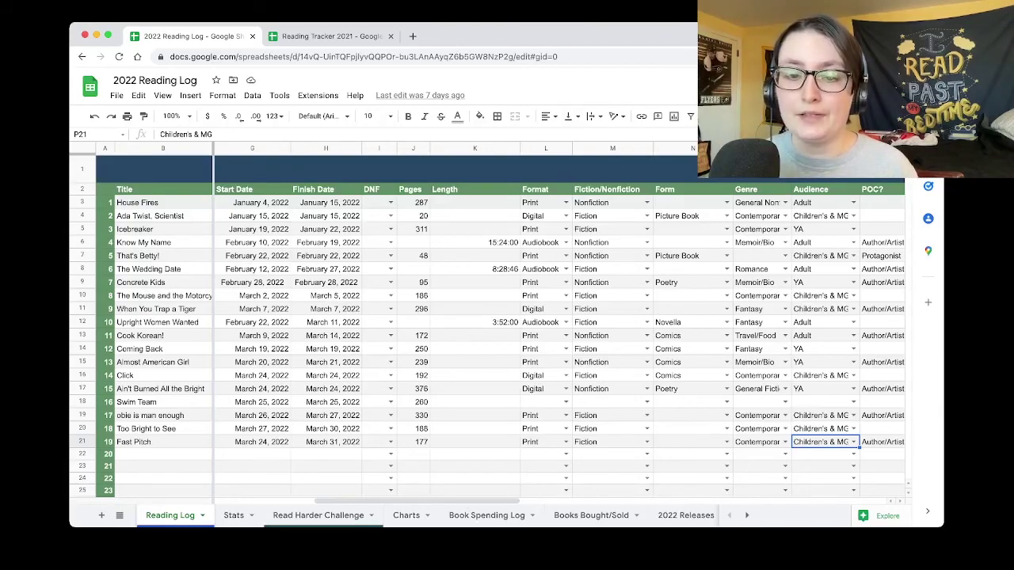
pyautogui.click(693, 454)
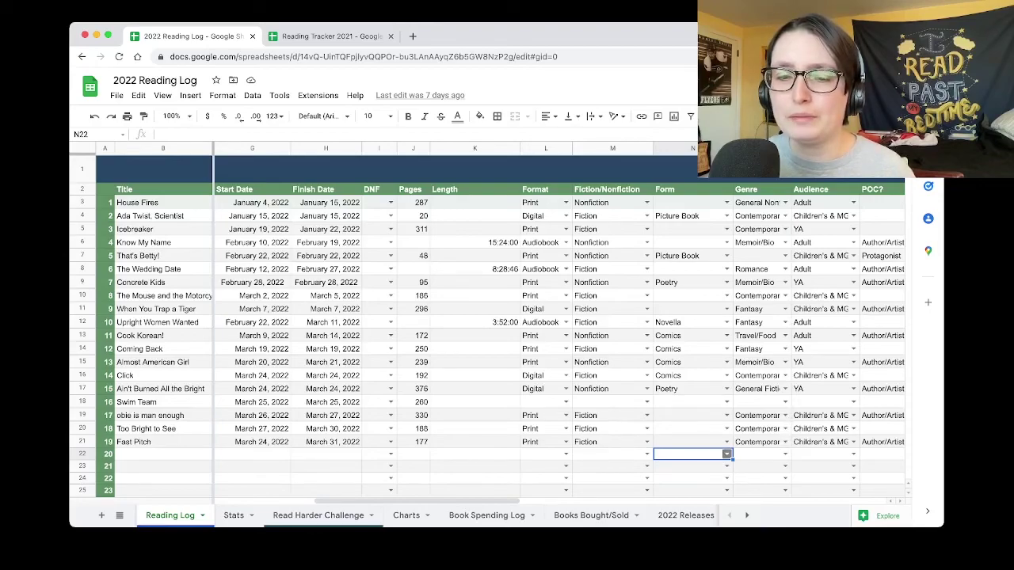
# Examine the dropdown choices available in the Form cell for Fast Pitch.
pyautogui.click(693, 442)
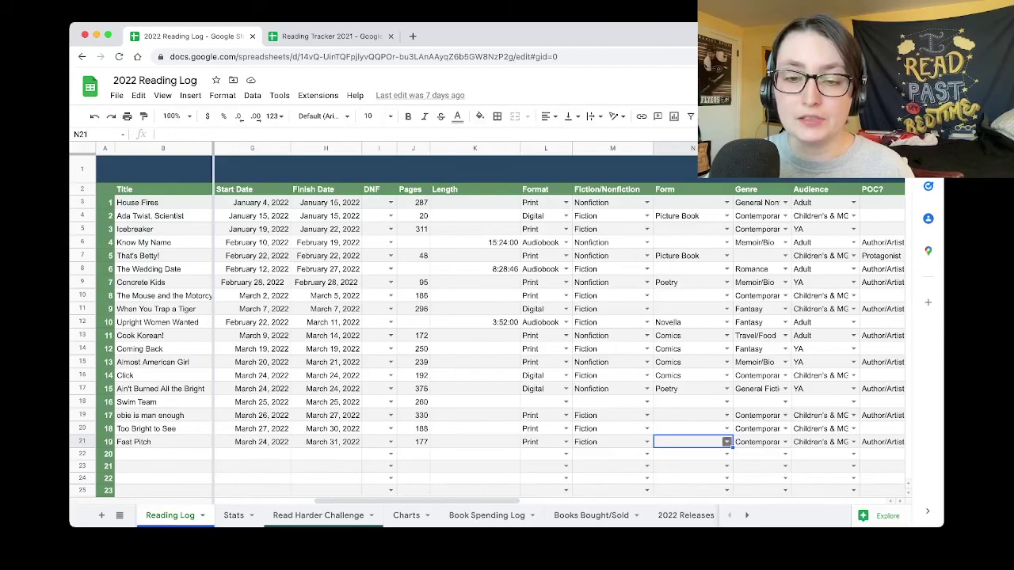
pyautogui.click(727, 442)
pyautogui.press('Down')
pyautogui.press('Down')
pyautogui.press('Down')
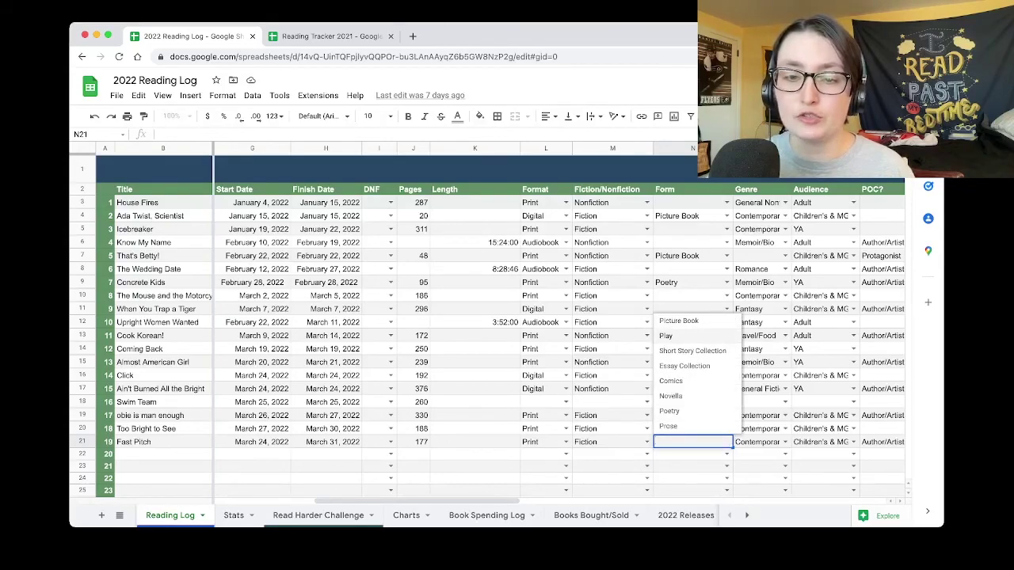
pyautogui.press('Down')
pyautogui.press('Down')
pyautogui.press('Down')
pyautogui.press('Down')
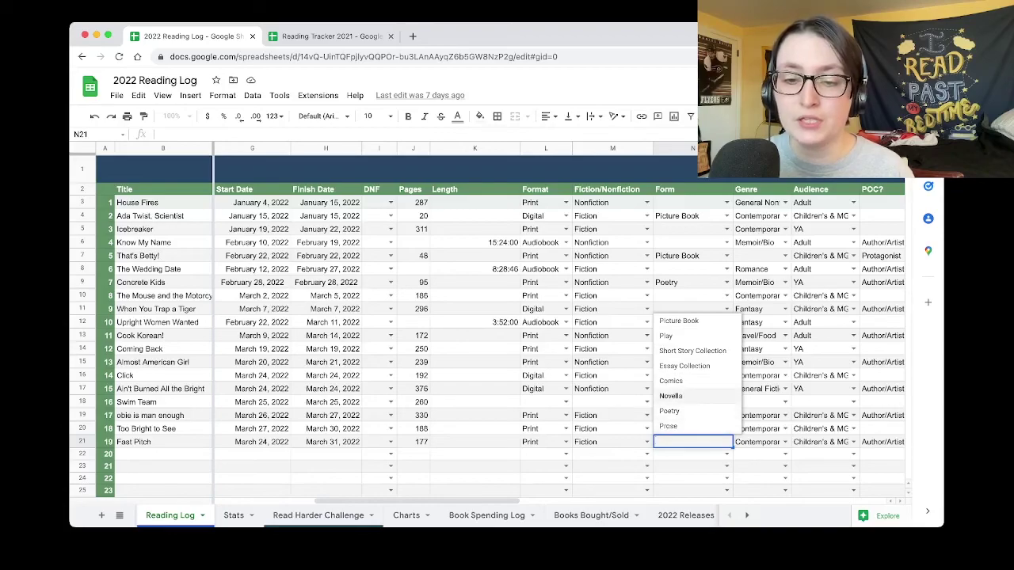
# Check the Form entries of earlier books, such as Ada Twist, Scientist, That's Betty! and Concrete Kids.
pyautogui.click(689, 203)
pyautogui.click(689, 216)
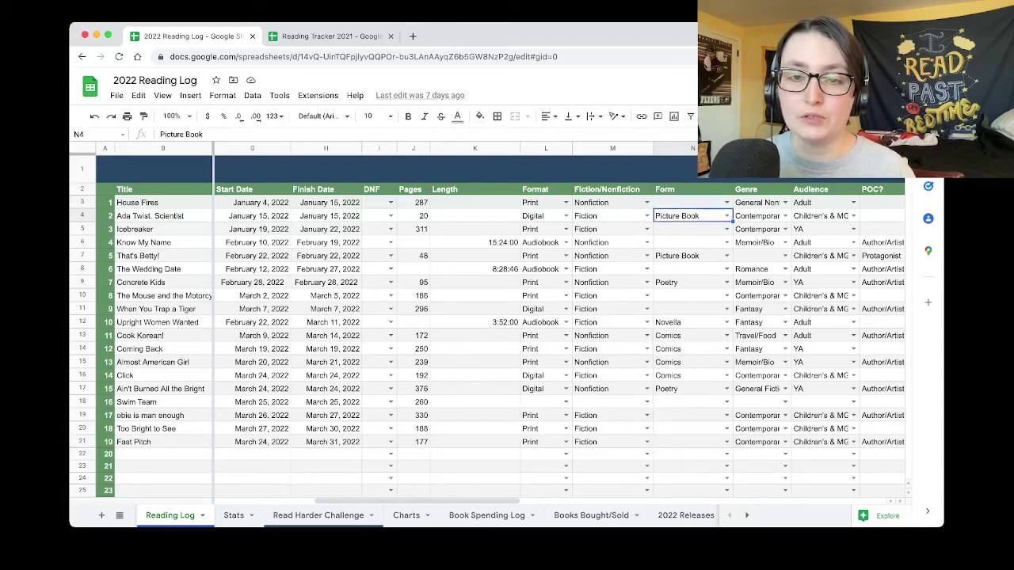
pyautogui.click(689, 255)
pyautogui.click(689, 282)
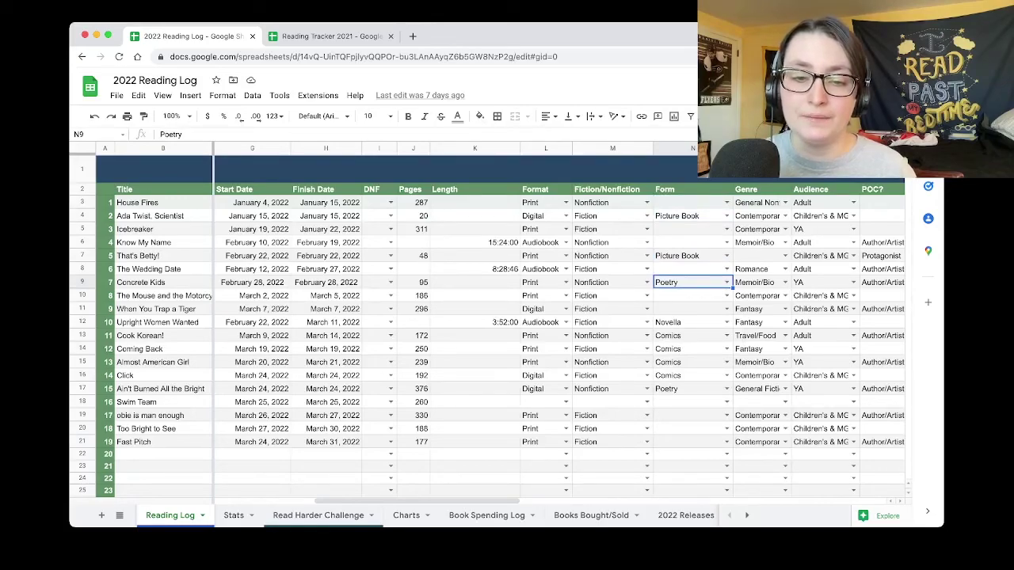
pyautogui.click(689, 442)
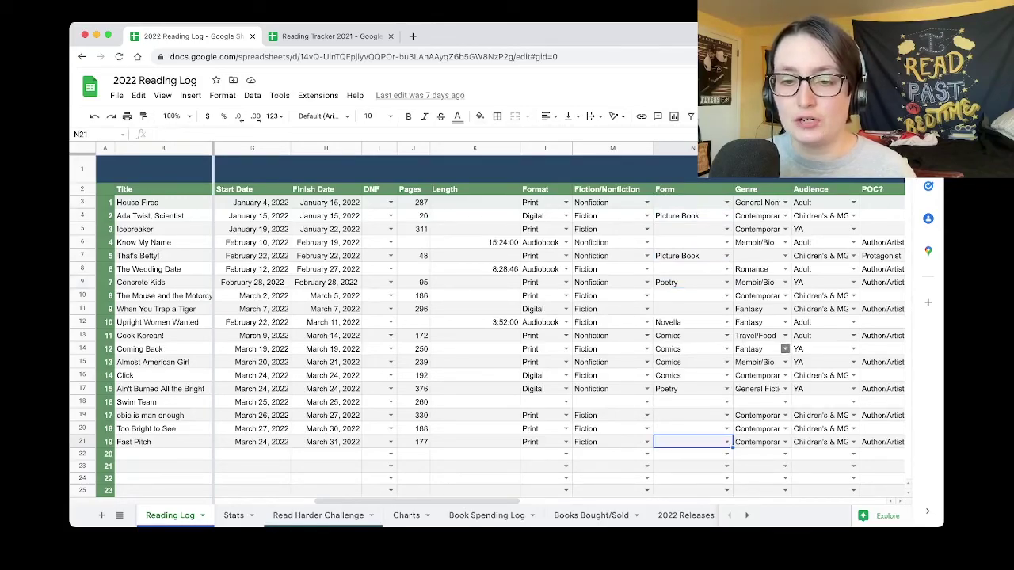
# Examine the Genre choices for House Fires and look across Fast Pitch's row up to the Trans? column.
pyautogui.click(785, 203)
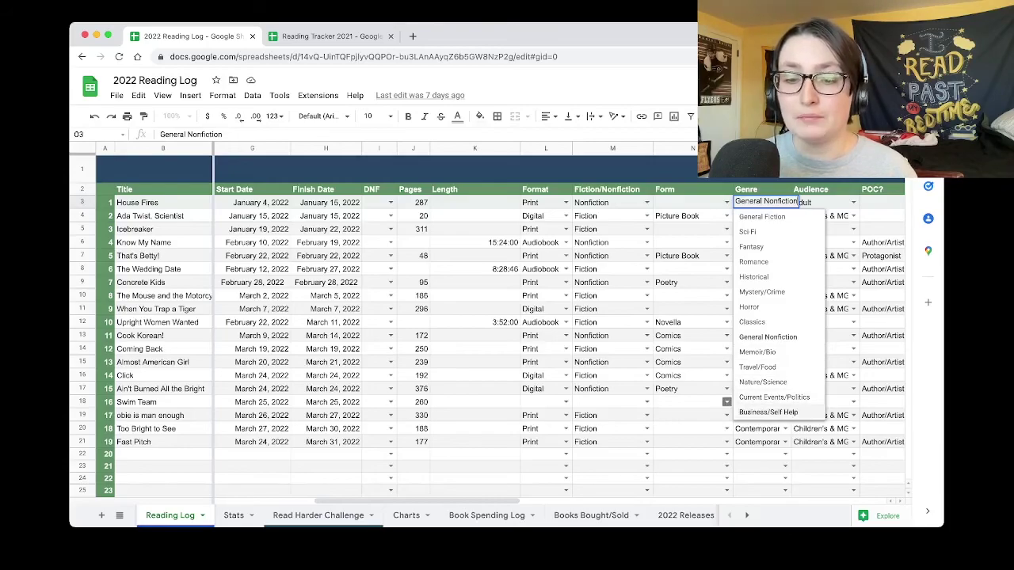
pyautogui.click(689, 442)
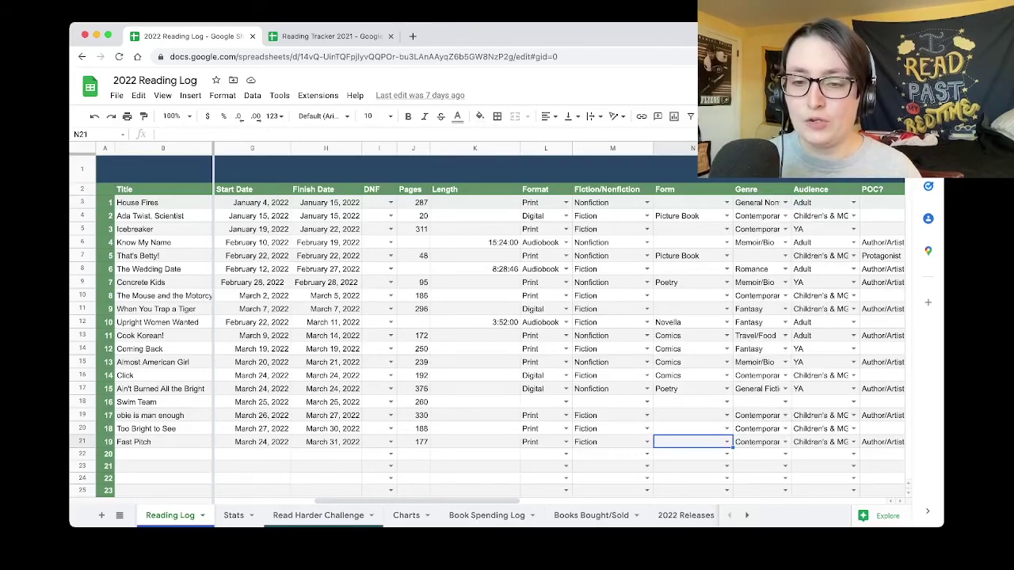
pyautogui.press('Right')
pyautogui.press('Right')
pyautogui.press('Right')
pyautogui.press('Right')
pyautogui.press('Right')
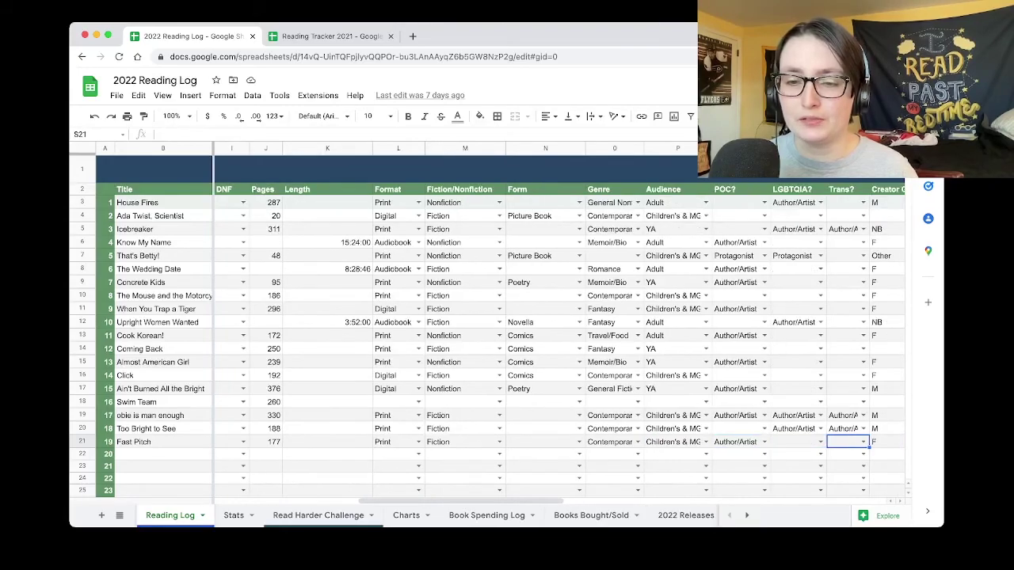
# Widen the Audience column slightly and view the audience choices for Fast Pitch, keeping Children's & MG.
pyautogui.click(675, 442)
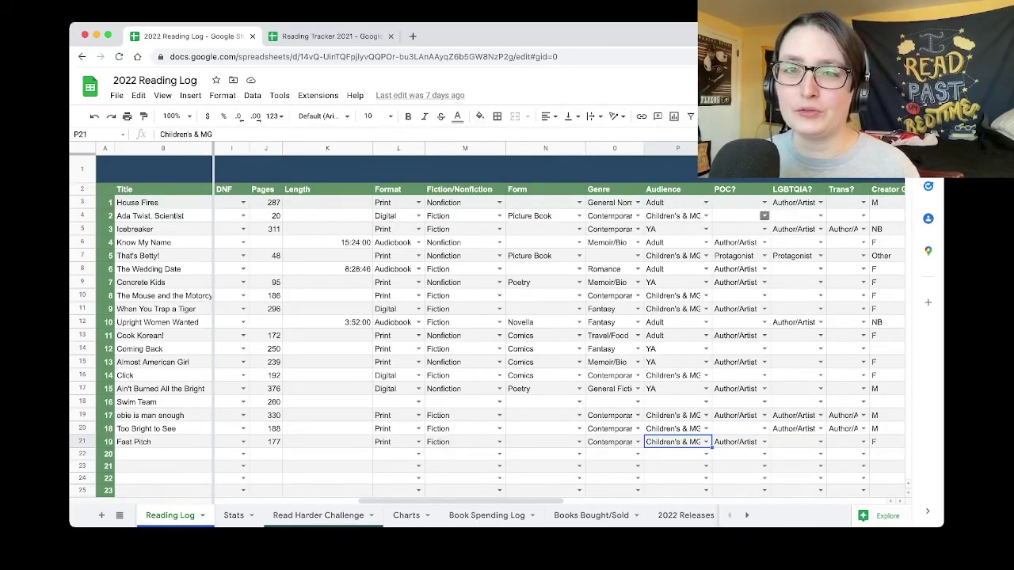
pyautogui.moveTo(712, 148); pyautogui.dragTo(719, 148)
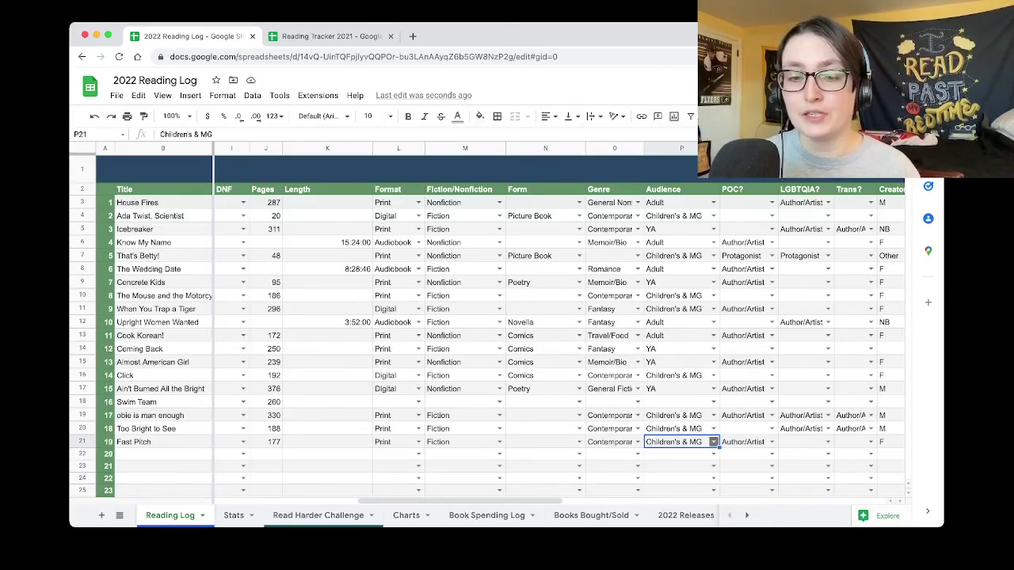
pyautogui.click(713, 442)
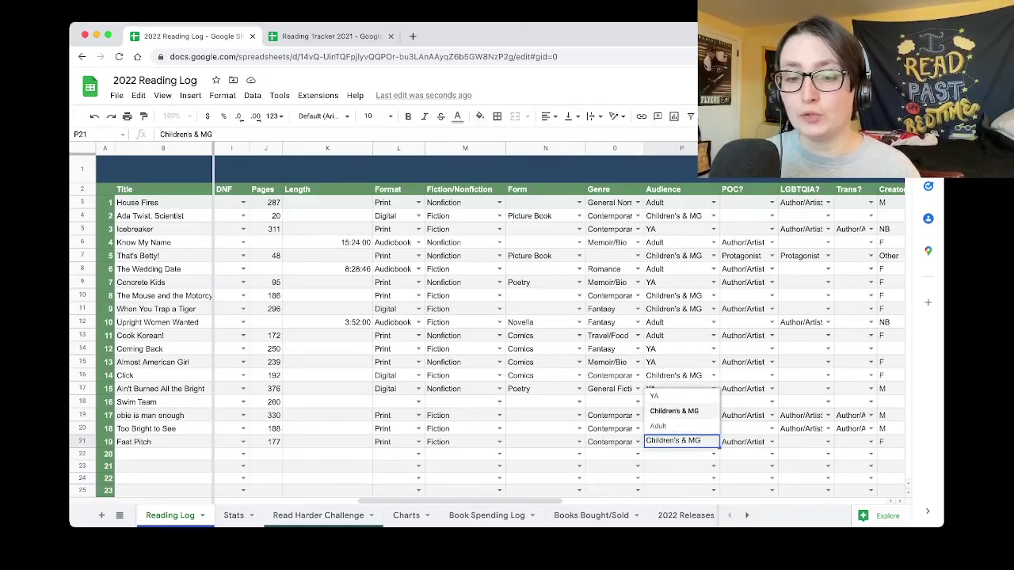
pyautogui.press('Return')
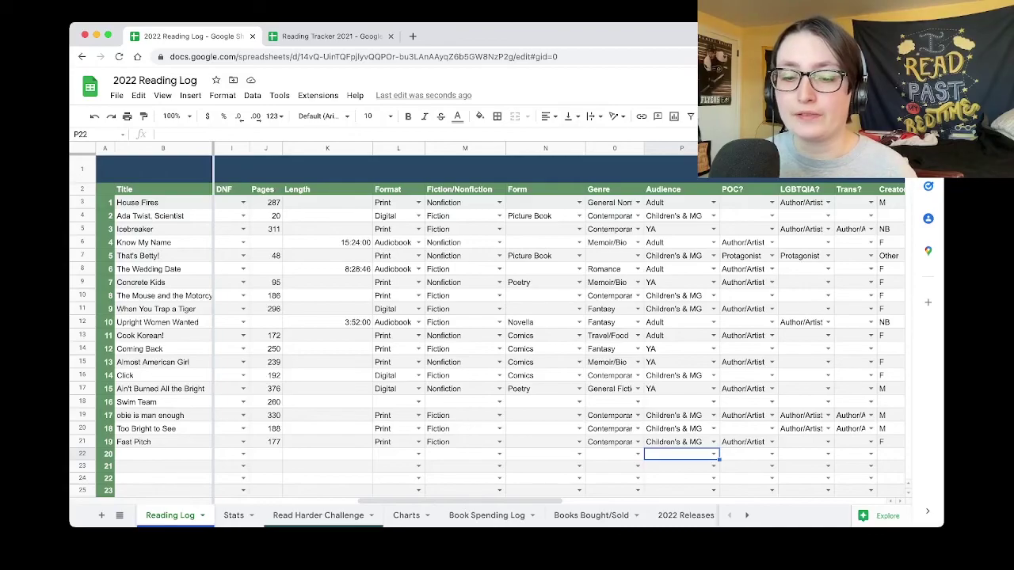
pyautogui.click(679, 442)
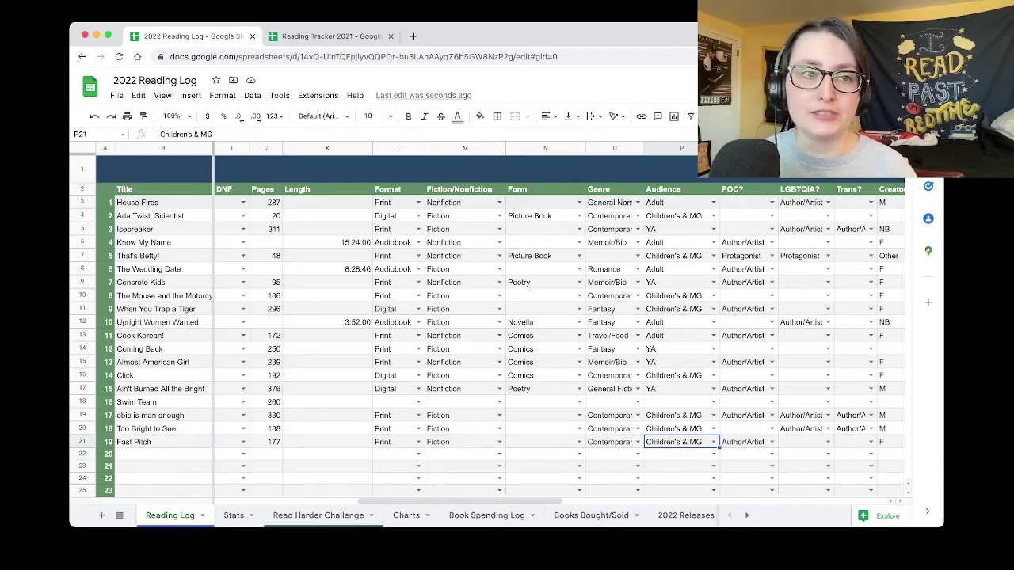
# Try adding New Adult to the data validation list of Fast Pitch's Audience cell, discarding the change.
pyautogui.click(253, 95)
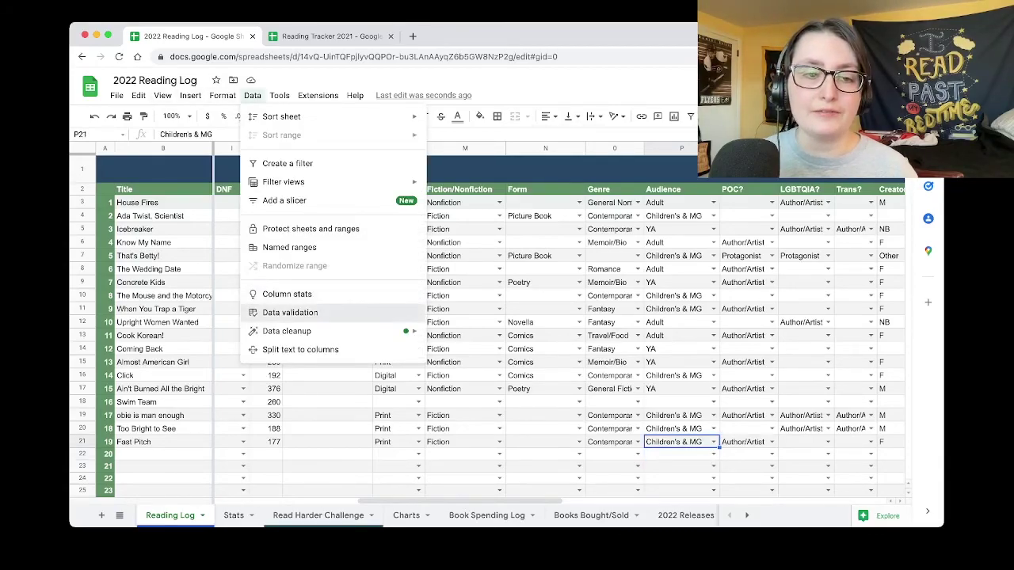
pyautogui.click(290, 312)
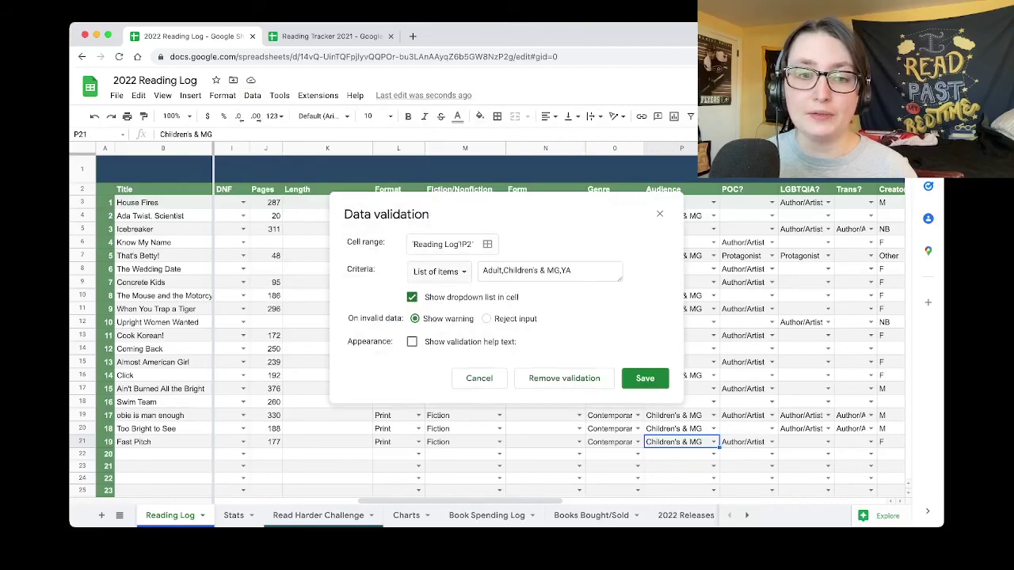
pyautogui.click(572, 270)
pyautogui.write(', N')
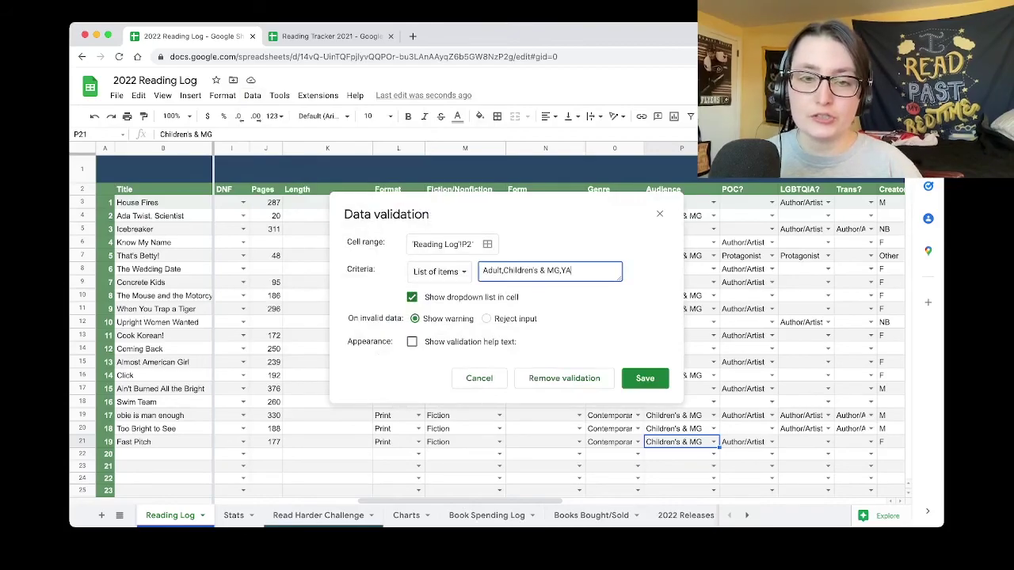
pyautogui.write('ew Adult')
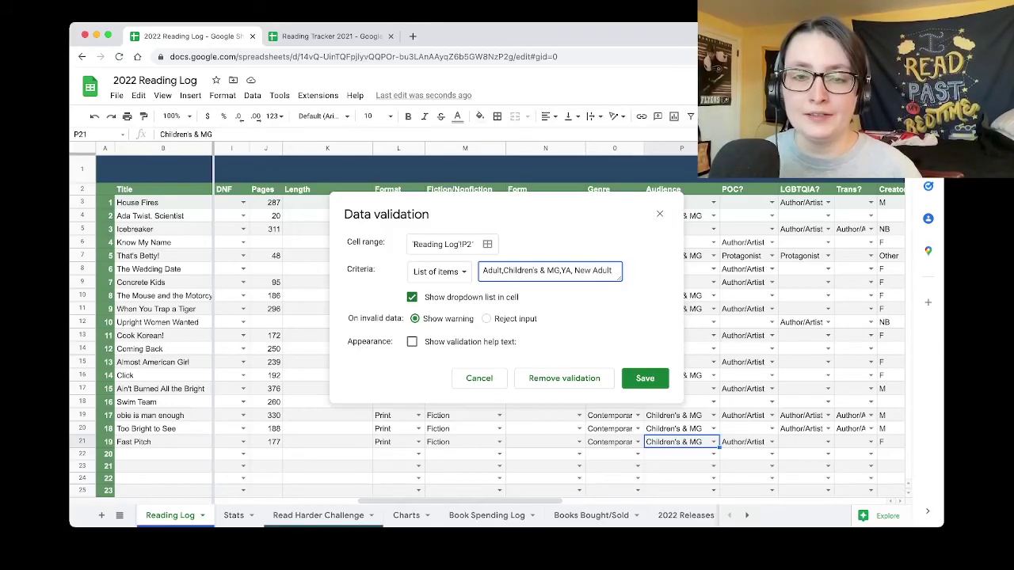
pyautogui.click(479, 377)
# View the POC? choices for Fast Pitch, keeping Author/Artist and Protagonist.
pyautogui.press('Right')
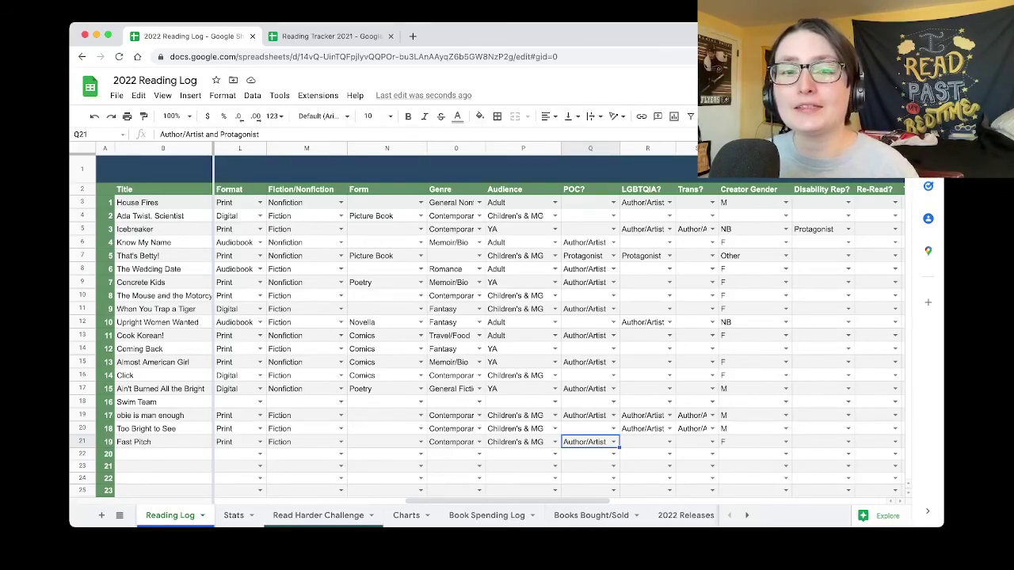
pyautogui.click(613, 443)
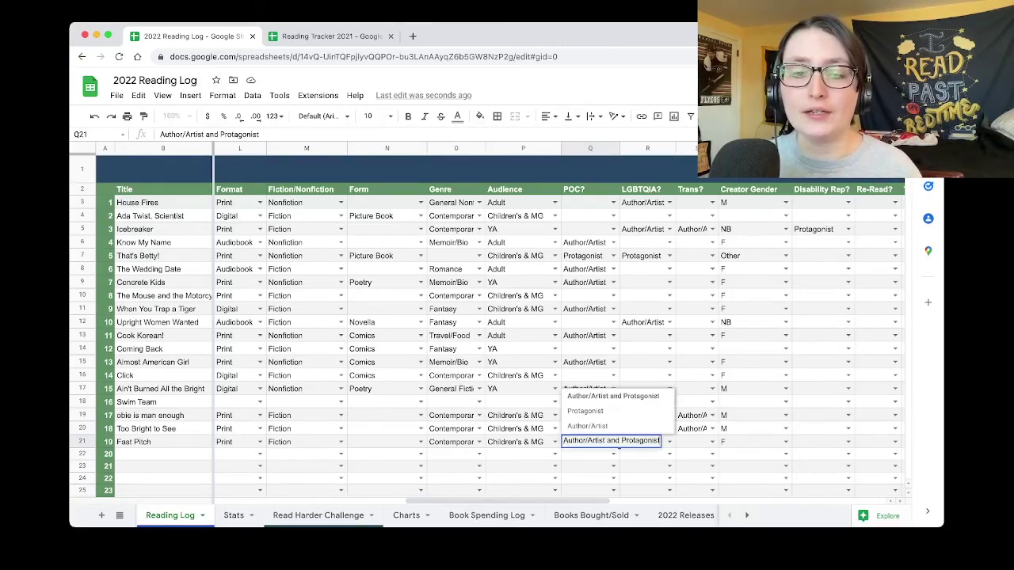
pyautogui.click(647, 335)
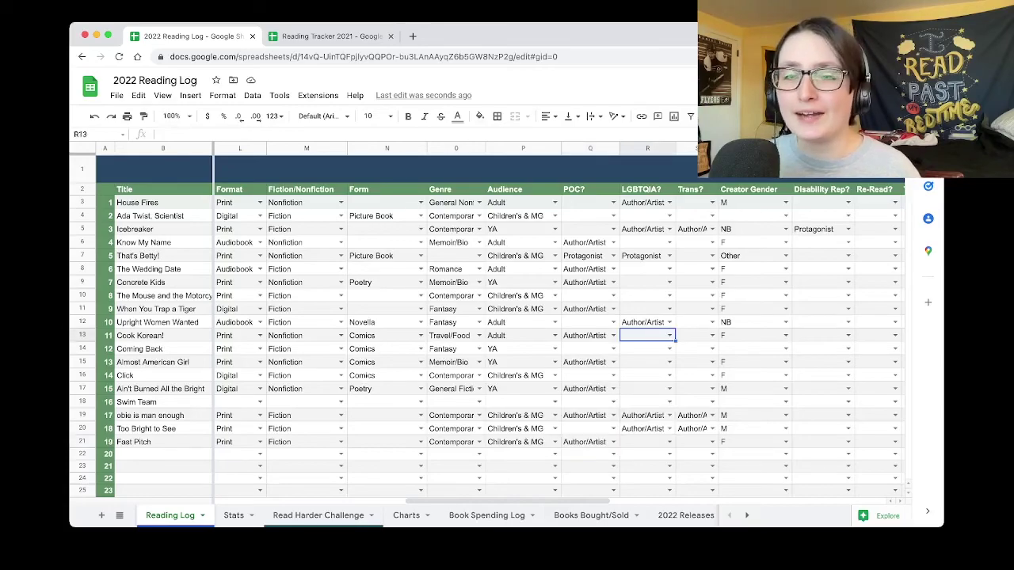
pyautogui.click(589, 442)
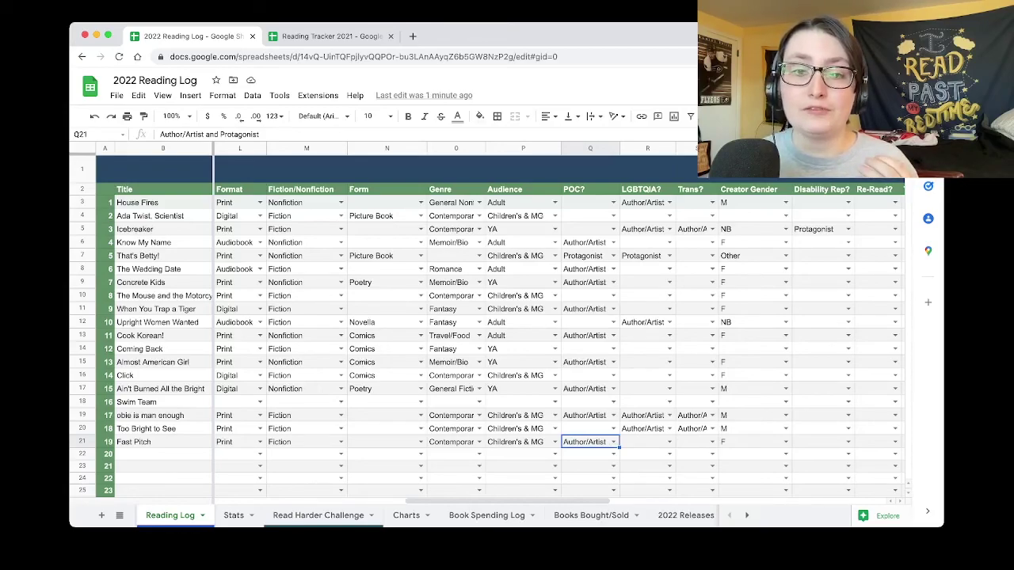
# Go through the representation column headings from POC? and LGBTQIA? to Disability Rep? and Re-Read?
pyautogui.click(586, 189)
pyautogui.click(647, 189)
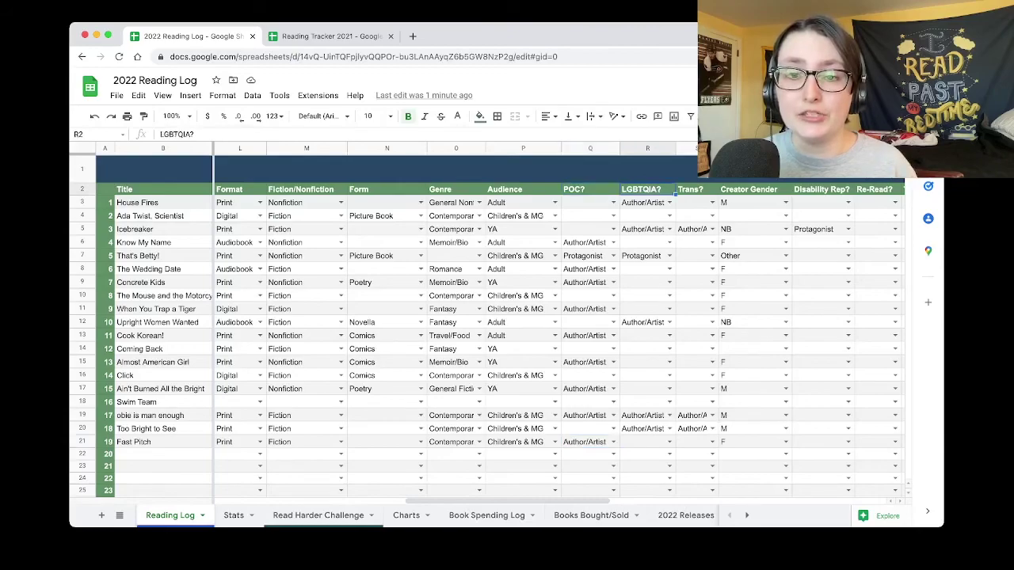
pyautogui.click(690, 189)
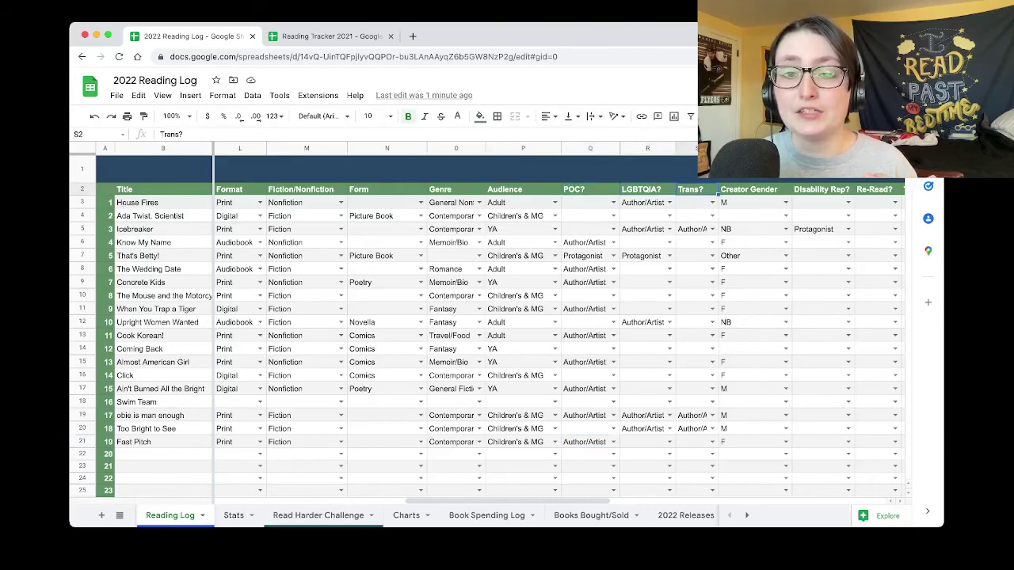
pyautogui.click(748, 190)
pyautogui.click(821, 189)
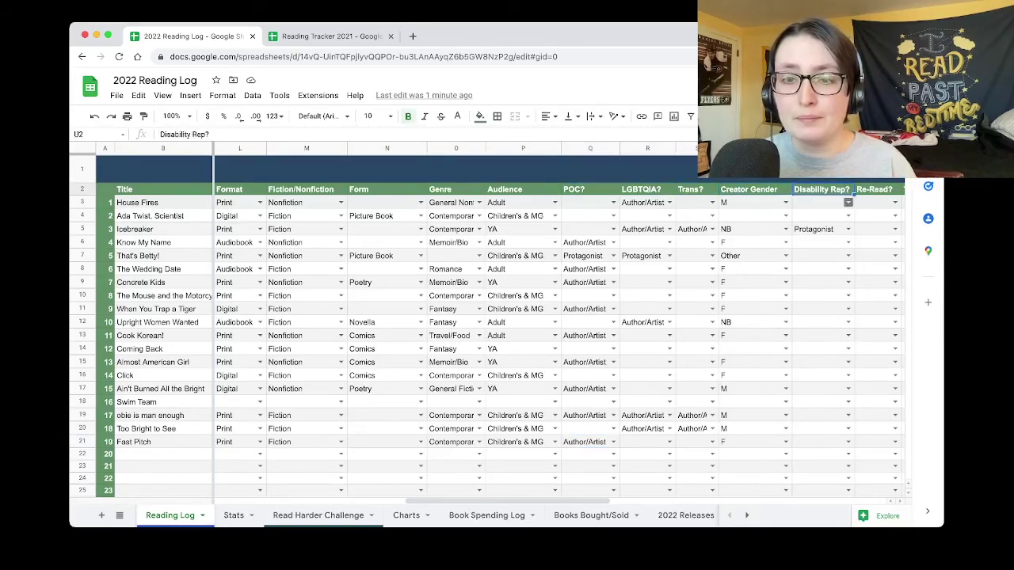
pyautogui.click(902, 189)
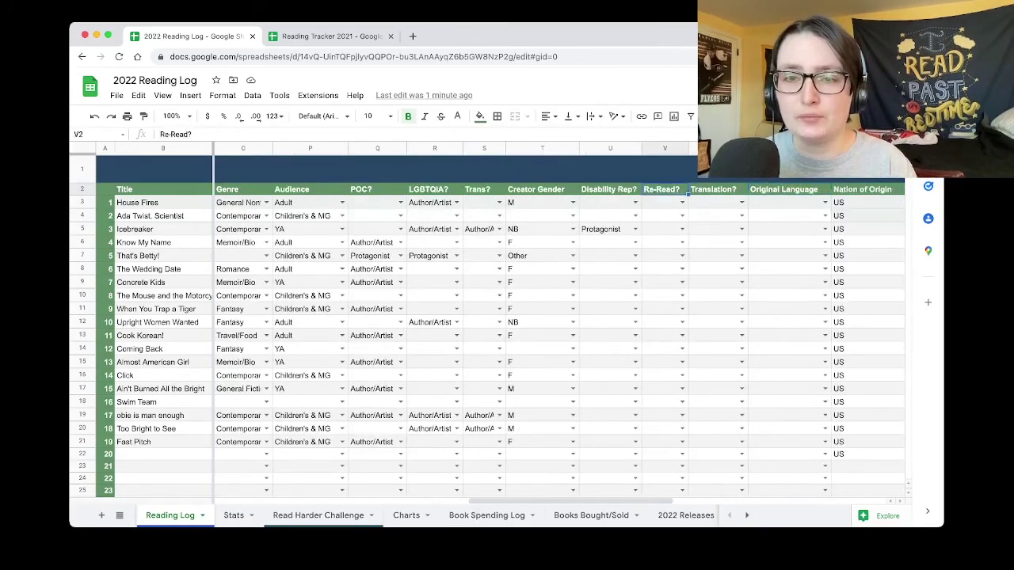
# Go back along the header row to Form and revisit the POC?, LGBTQIA? and Trans? headings.
pyautogui.click(484, 189)
pyautogui.press('Left')
pyautogui.press('Left')
pyautogui.press('Left')
pyautogui.press('Left')
pyautogui.press('Left')
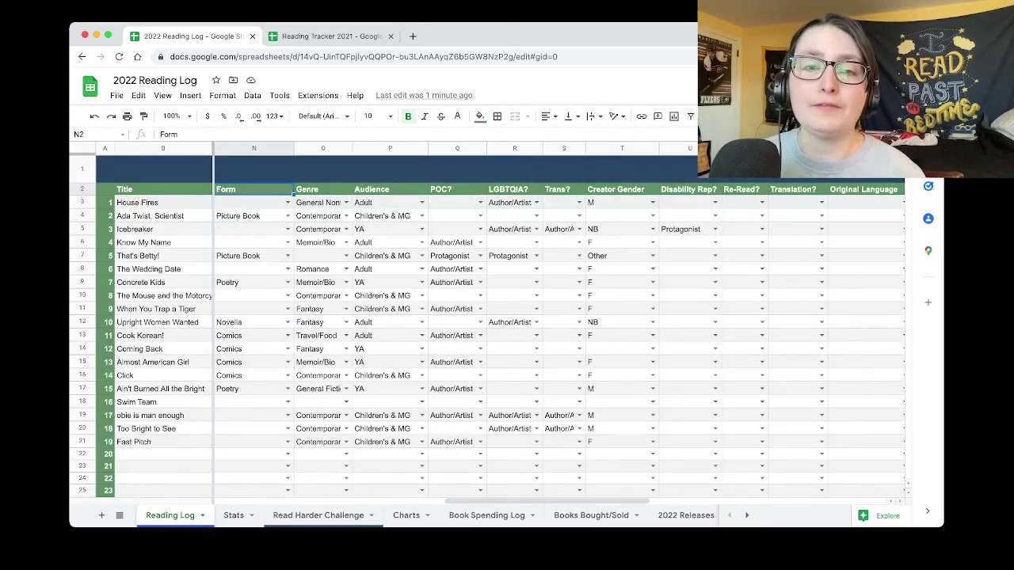
pyautogui.click(457, 189)
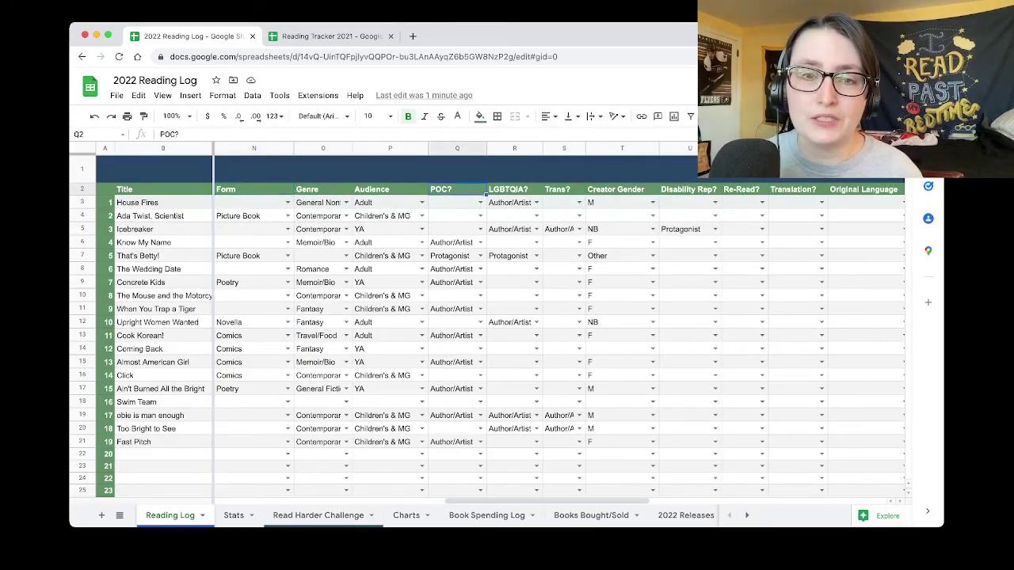
pyautogui.click(515, 189)
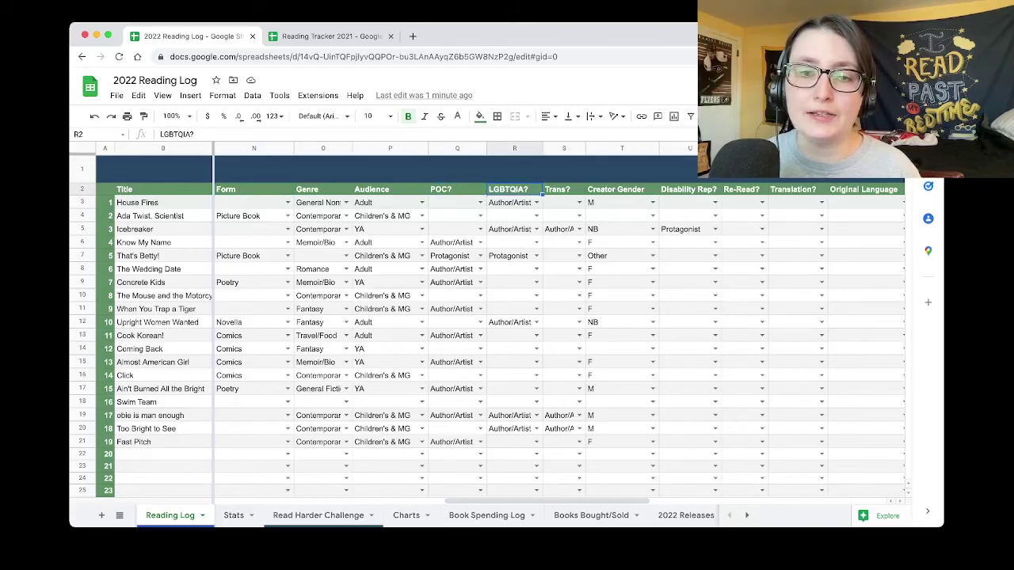
pyautogui.click(557, 189)
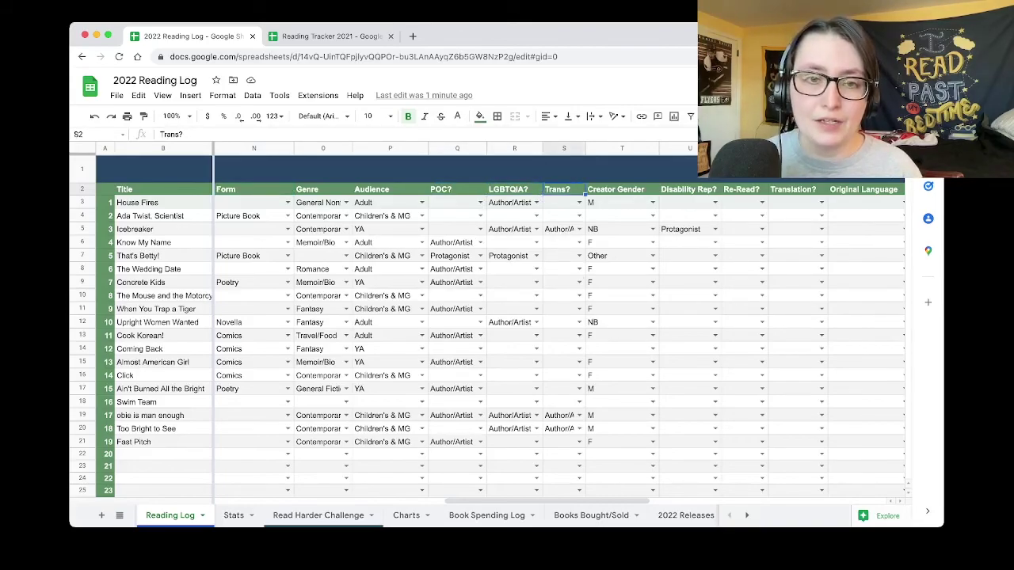
# Examine the POC? dropdown choices for House Fires and Fast Pitch.
pyautogui.click(481, 203)
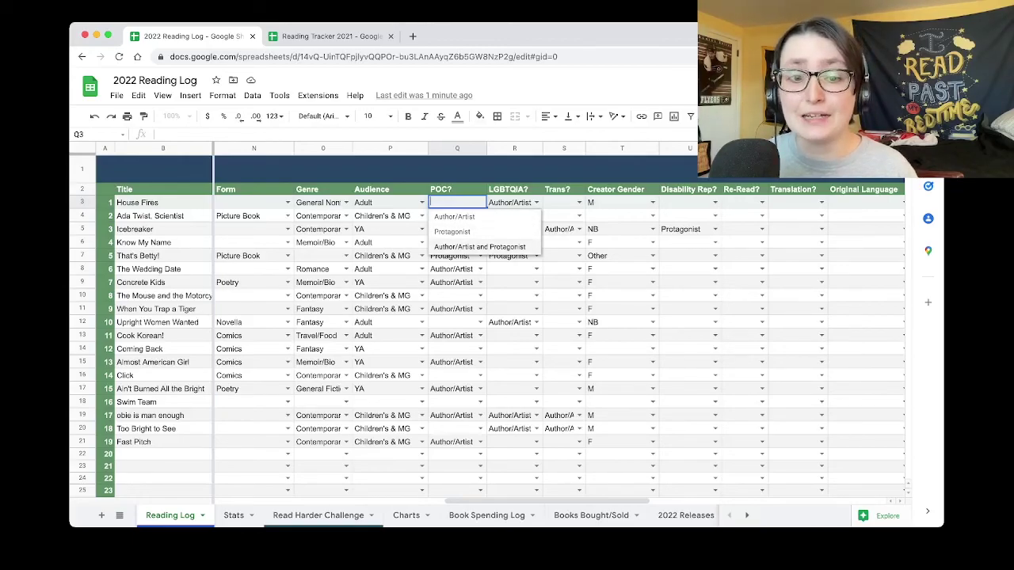
pyautogui.click(514, 466)
pyautogui.click(457, 442)
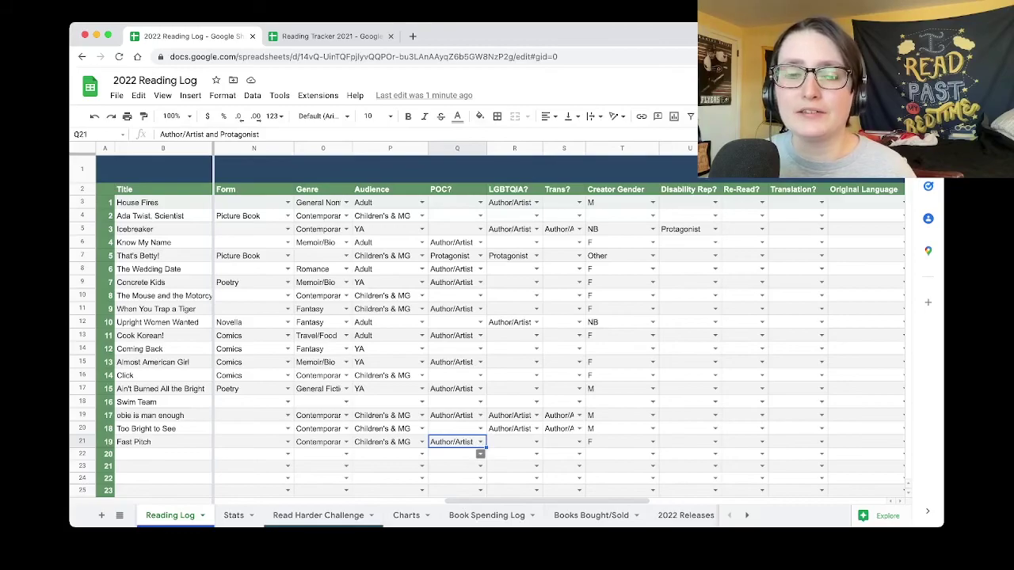
pyautogui.click(480, 442)
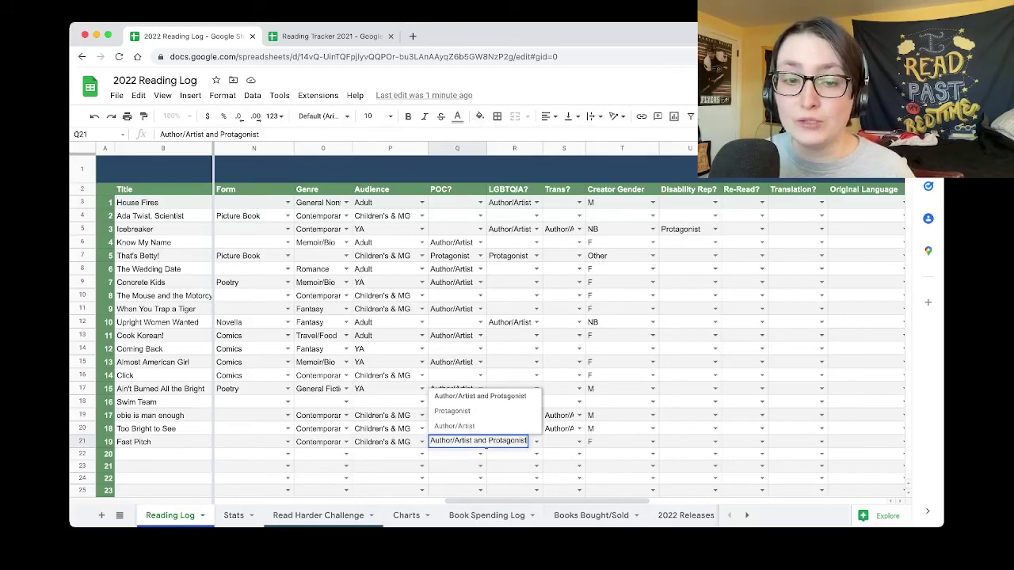
pyautogui.click(689, 389)
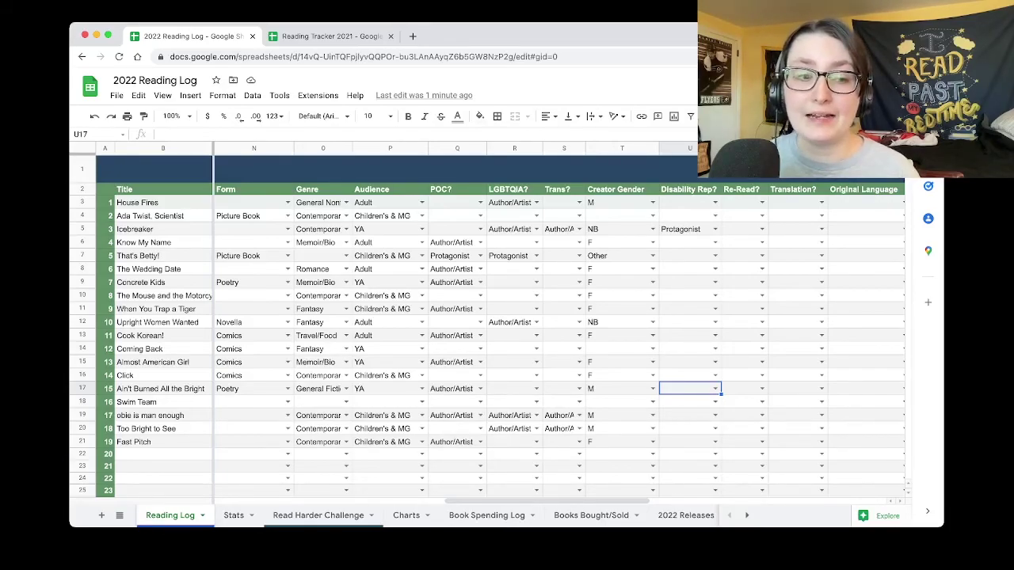
# Examine the Disability Rep? choices in the rows of Fast Pitch and House Fires, leaving both cells blank.
pyautogui.click(690, 441)
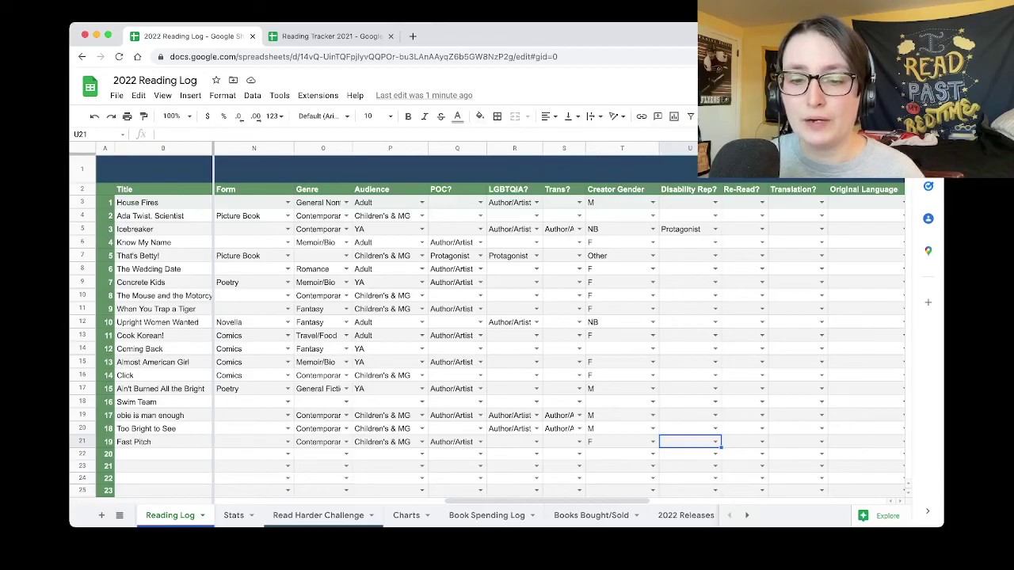
pyautogui.click(715, 441)
pyautogui.click(792, 335)
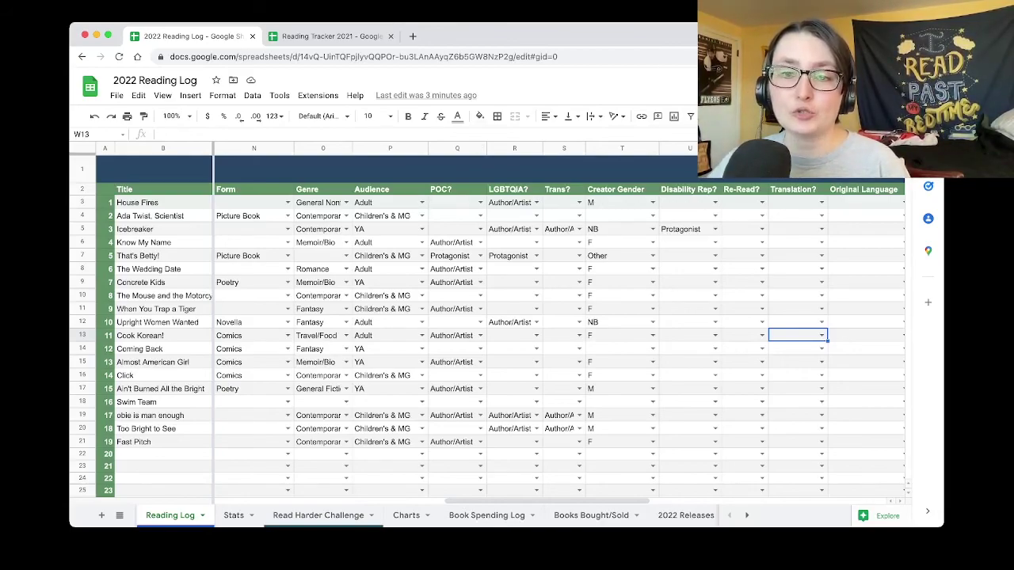
pyautogui.click(715, 202)
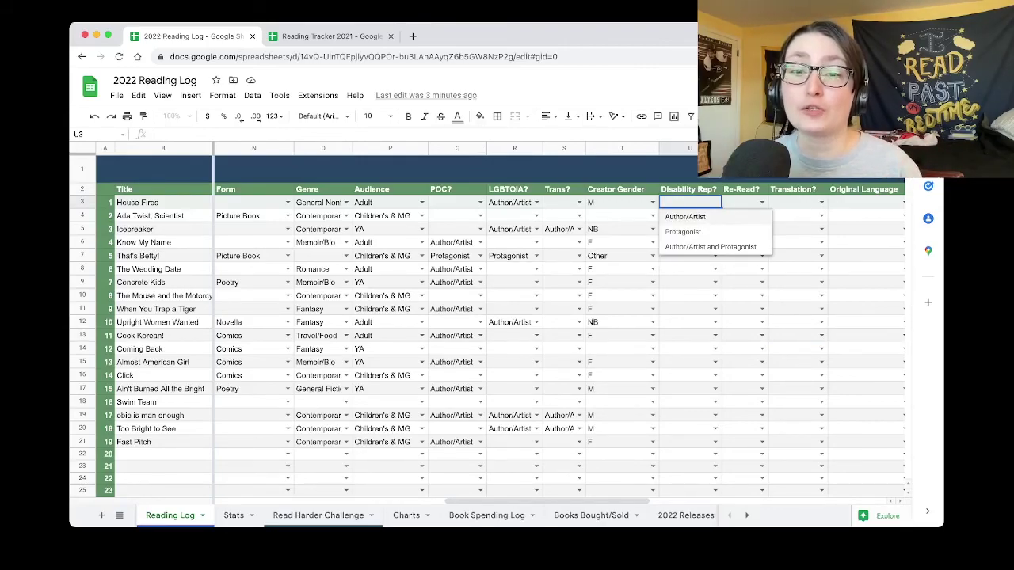
pyautogui.press('Down')
pyautogui.press('Down')
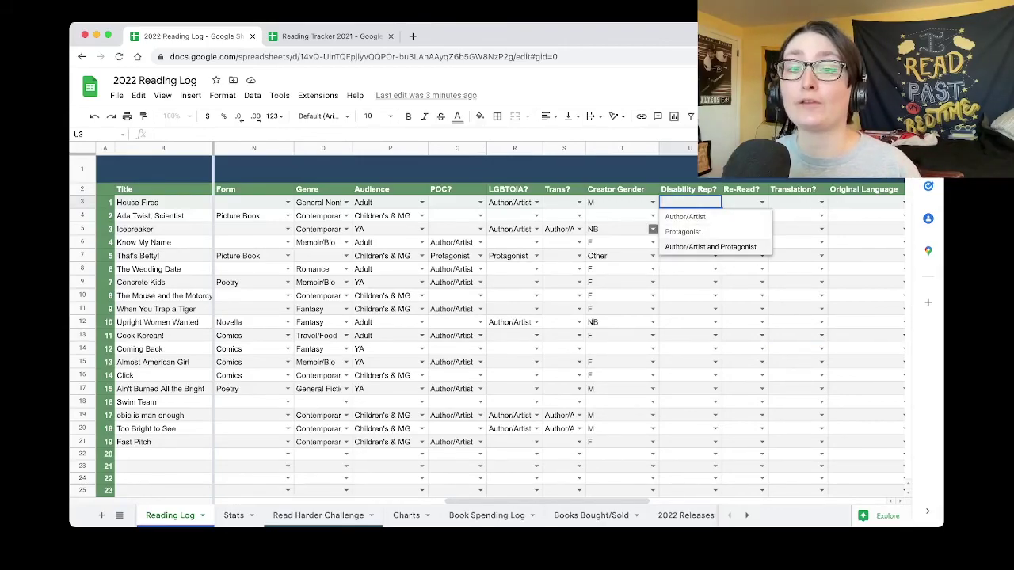
pyautogui.press('Up')
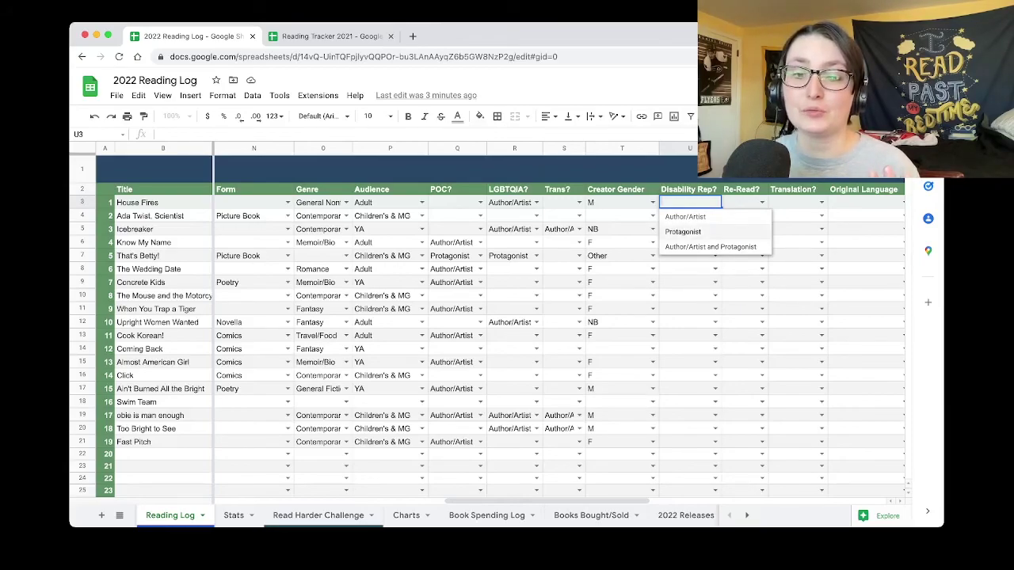
pyautogui.press('Return')
pyautogui.click(689, 415)
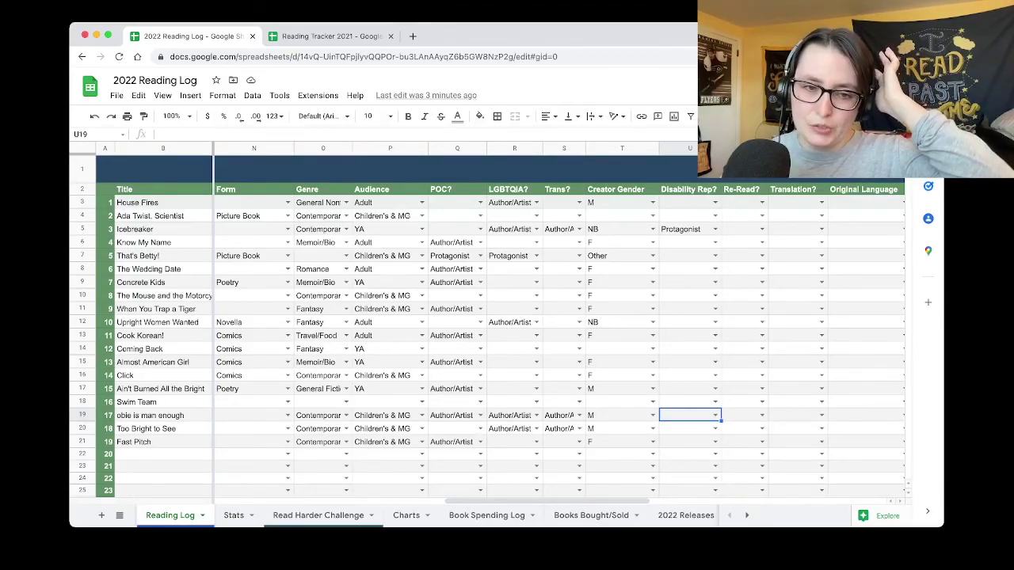
# Review the dropdown choices of Fast Pitch's POC? and Creator Gender cells.
pyautogui.click(452, 441)
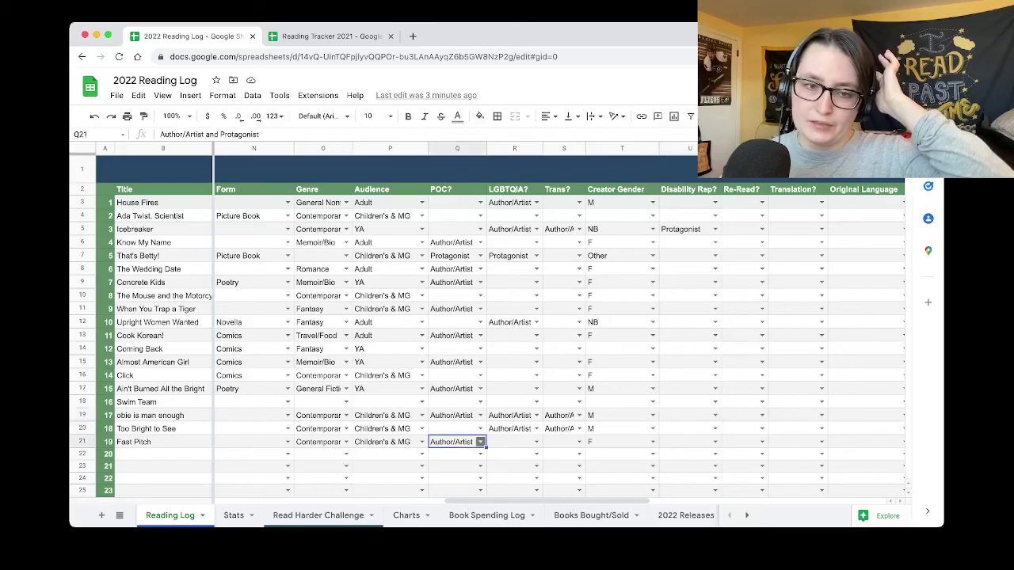
pyautogui.press('Return')
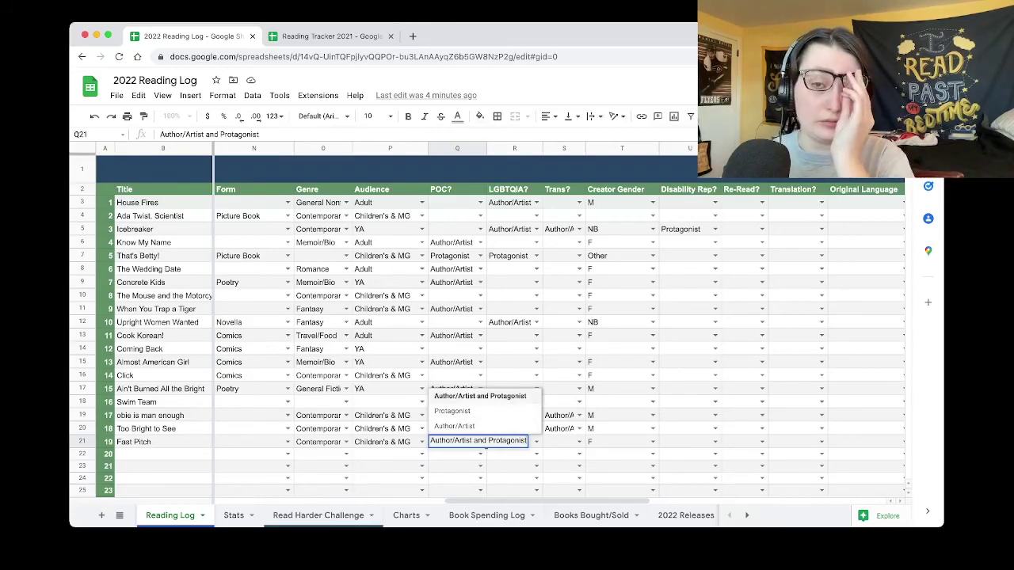
pyautogui.click(622, 441)
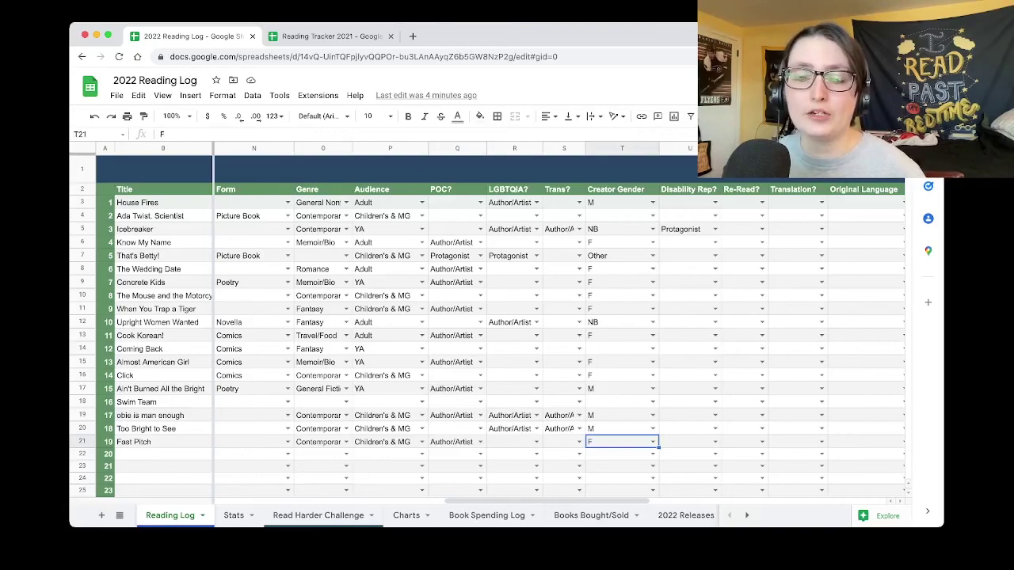
pyautogui.click(653, 441)
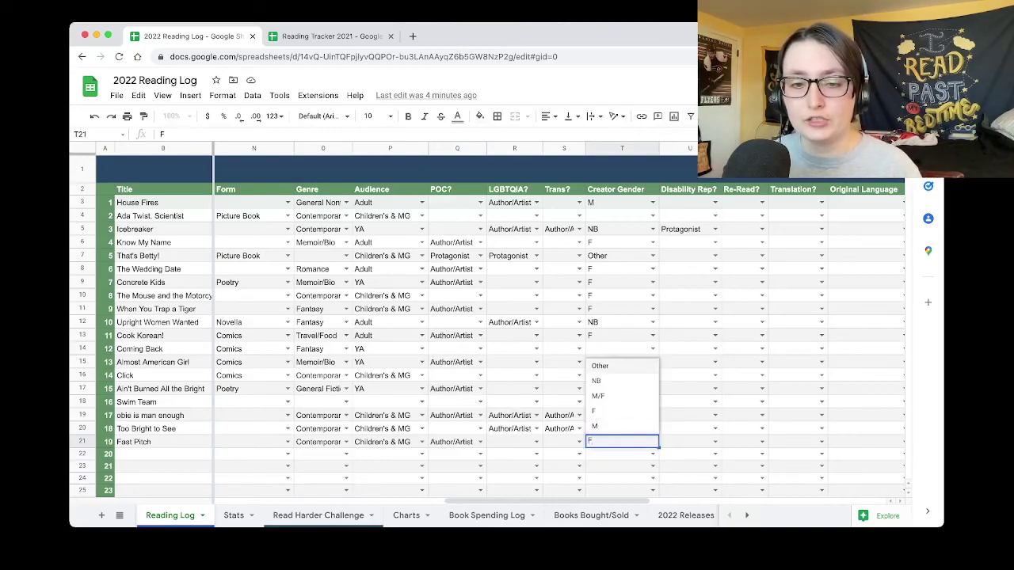
pyautogui.press('Down')
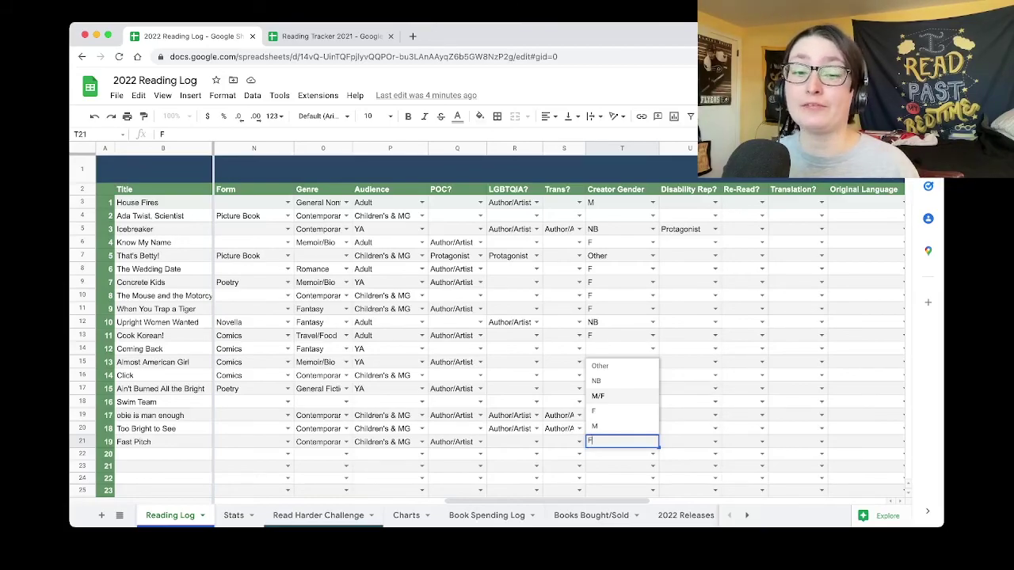
pyautogui.press('Down')
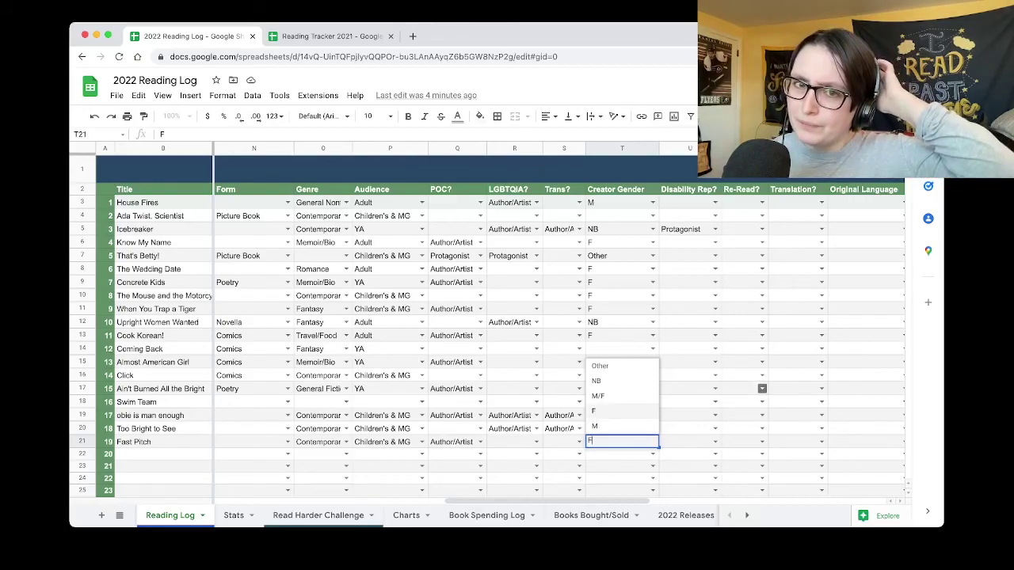
# Look along Fast Pitch's remaining columns, from Re-Read? and Translation? through Book Source and Reason for Reading to Pages Per Day.
pyautogui.press('Tab')
pyautogui.press('Tab')
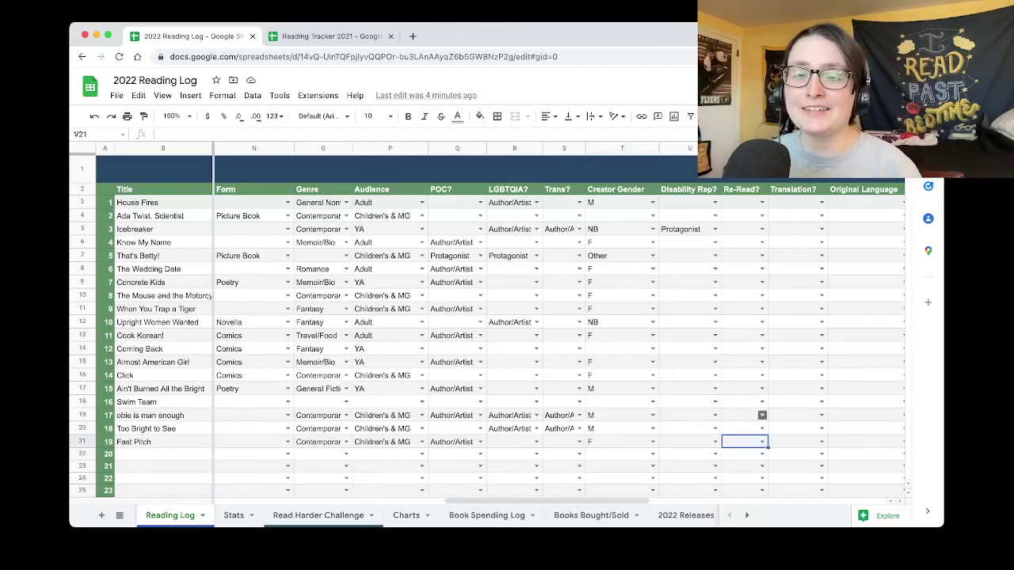
pyautogui.press('Tab')
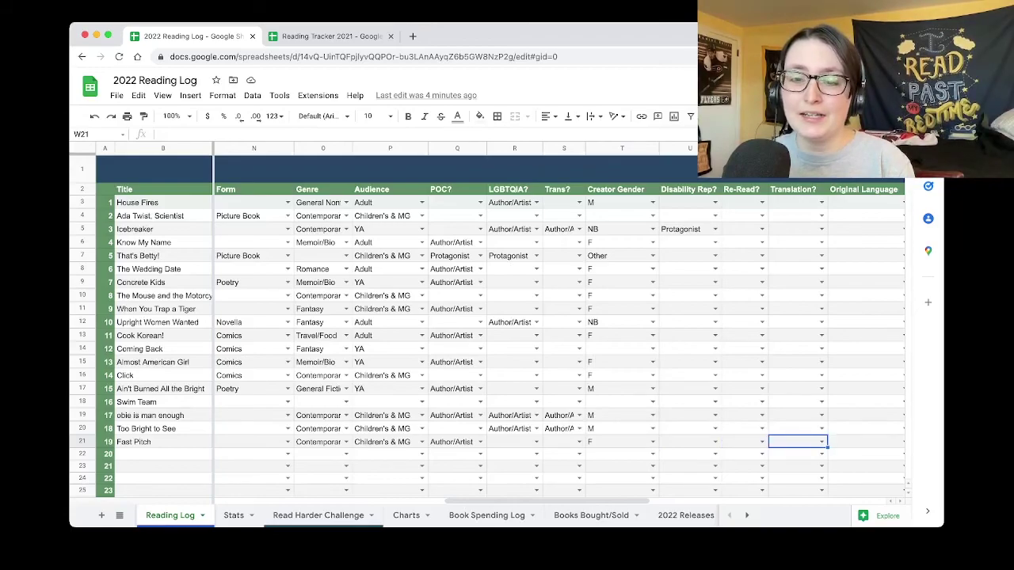
pyautogui.press('Return')
pyautogui.press('Tab')
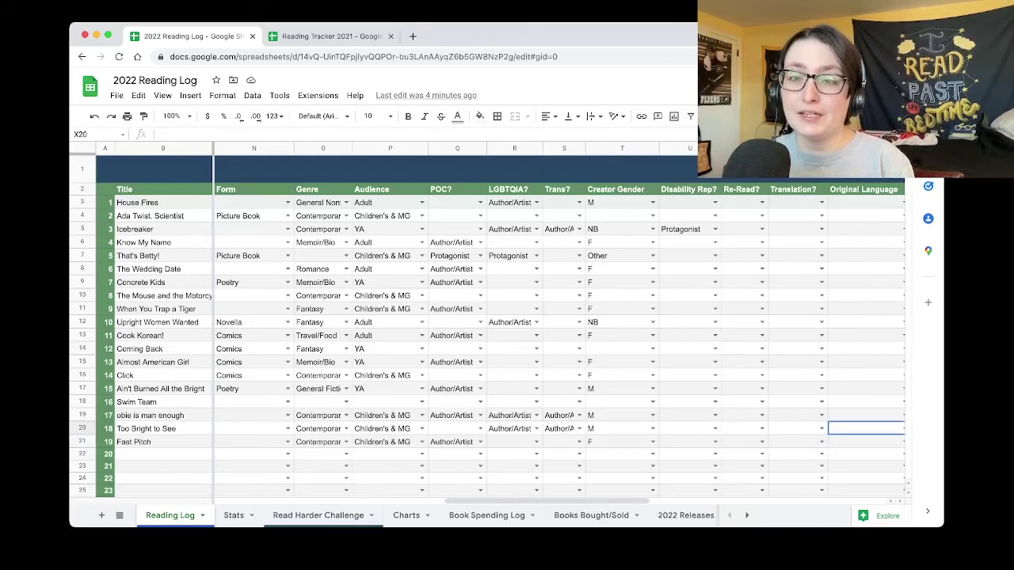
pyautogui.press('Tab')
pyautogui.press('Tab')
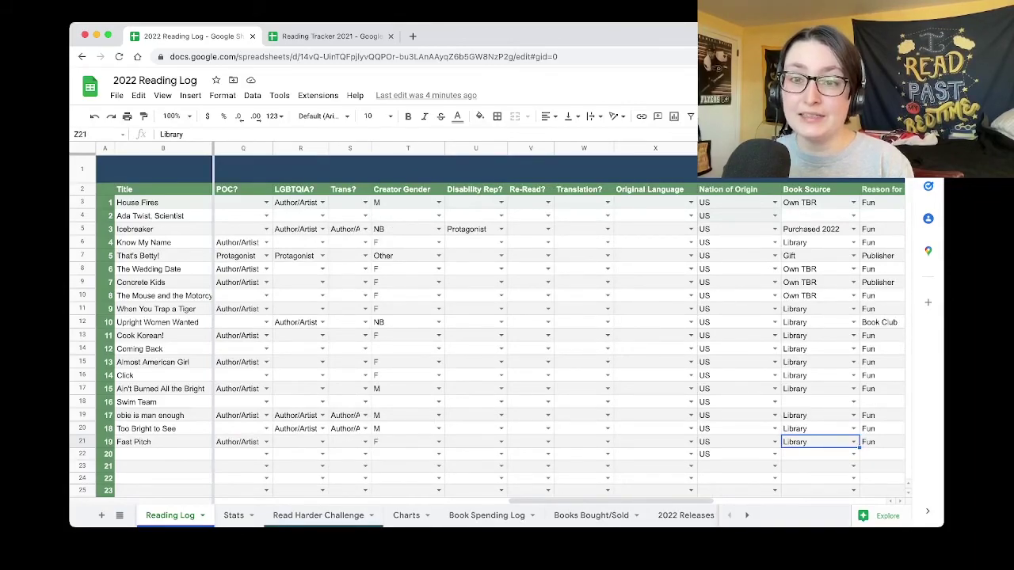
pyautogui.press('Tab')
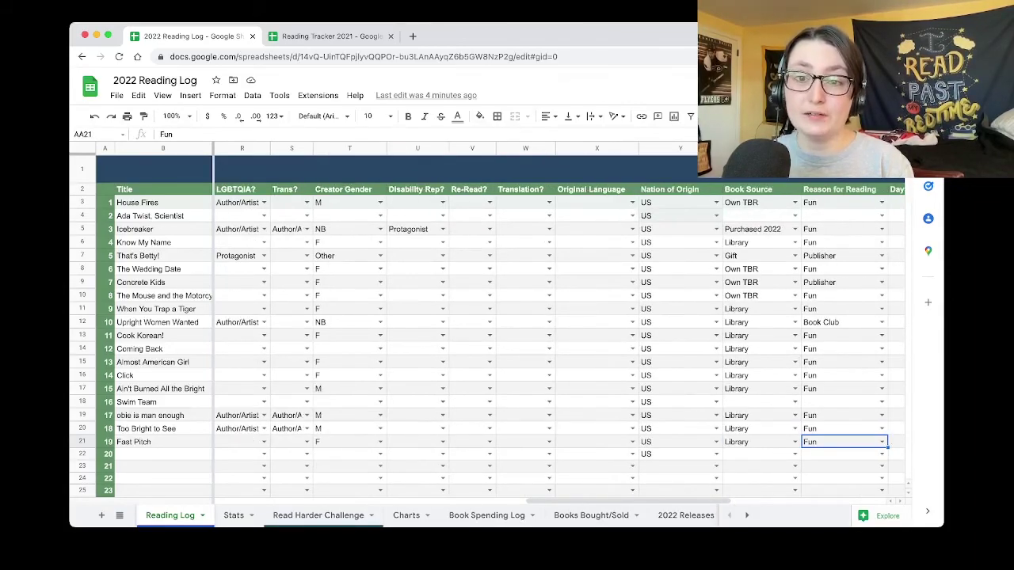
pyautogui.press('Tab')
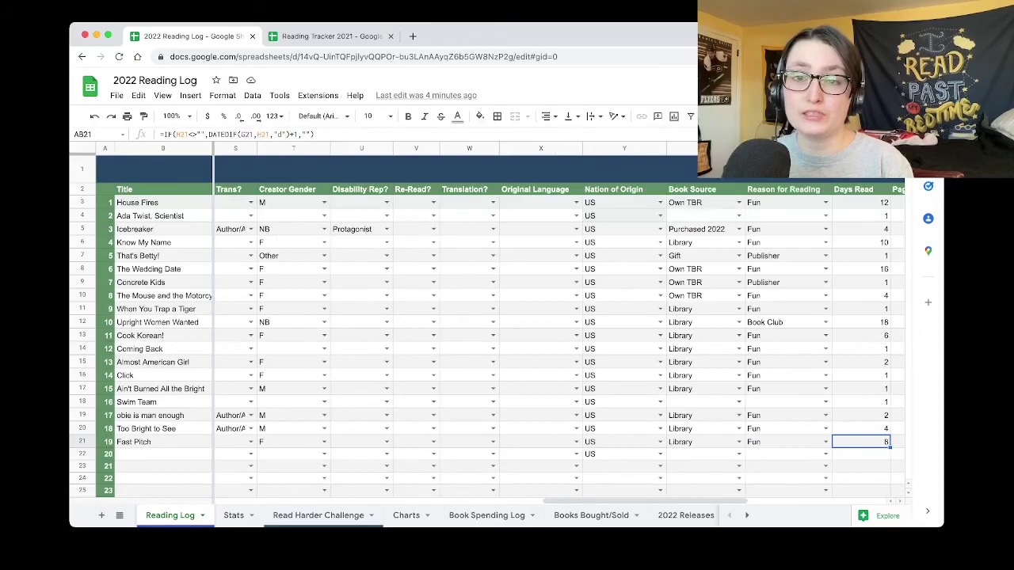
pyautogui.press('Tab')
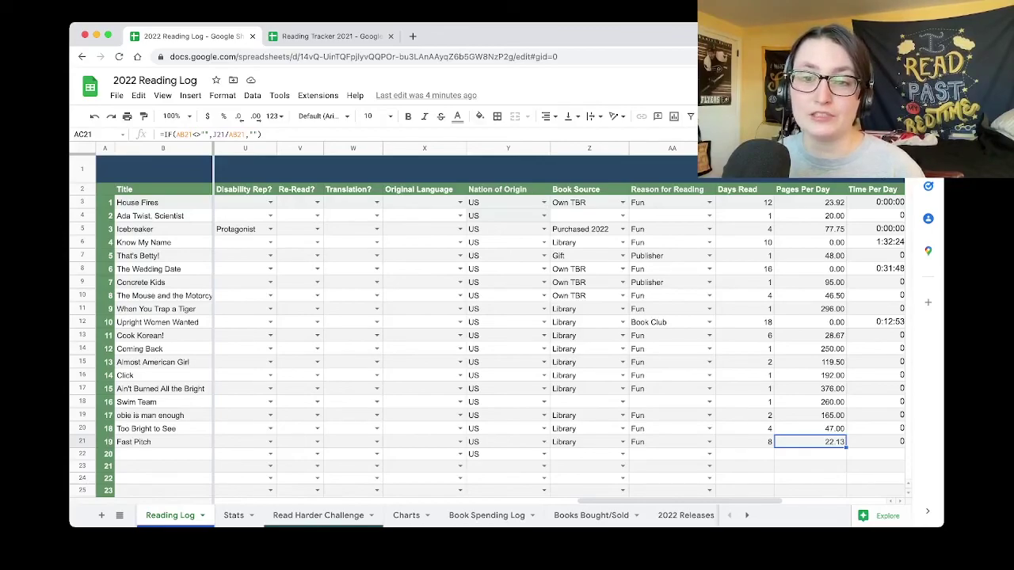
# Examine the Book Source dropdown choices for House Fires, from Own TBR to Borrowed, without changing the cell.
pyautogui.click(667, 190)
pyautogui.click(589, 202)
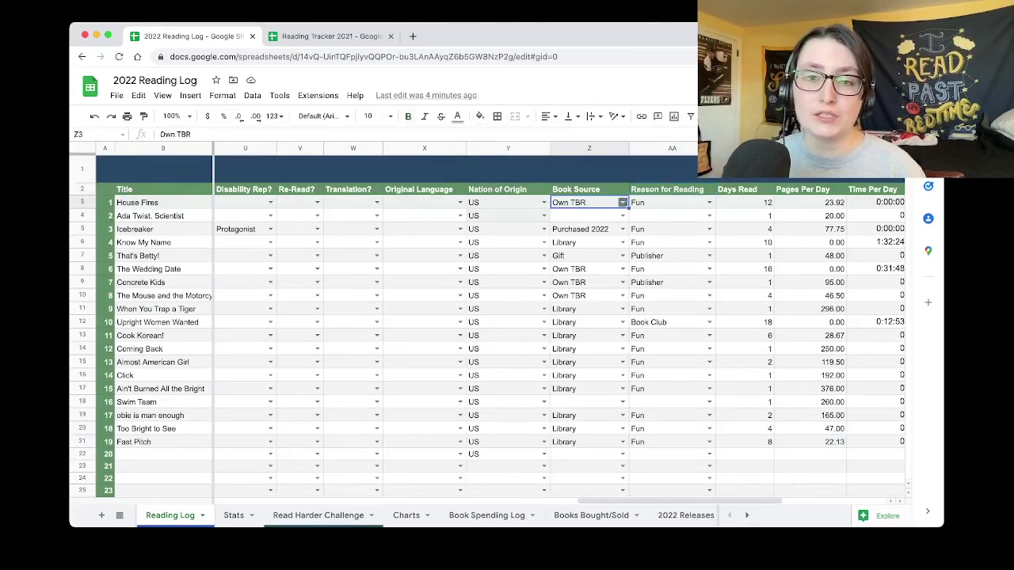
pyautogui.press('Return')
pyautogui.press('Down')
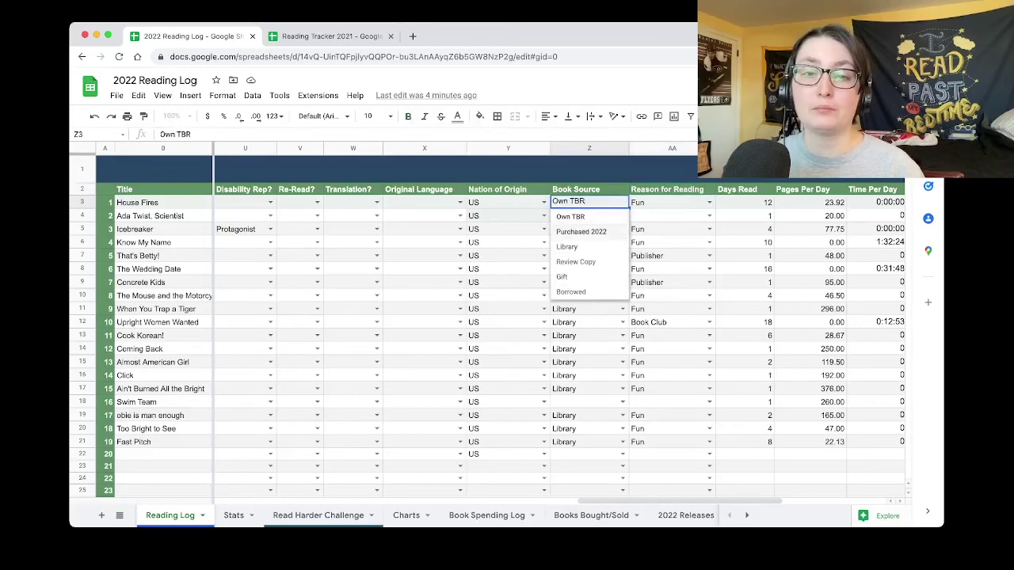
pyautogui.press('Down')
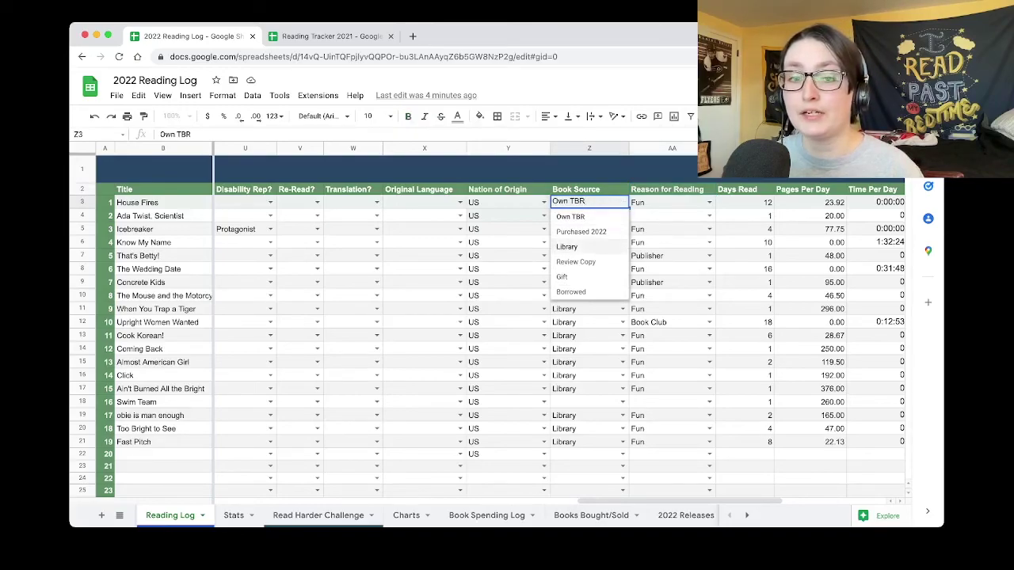
pyautogui.press('Down')
pyautogui.press('Down')
pyautogui.press('Down')
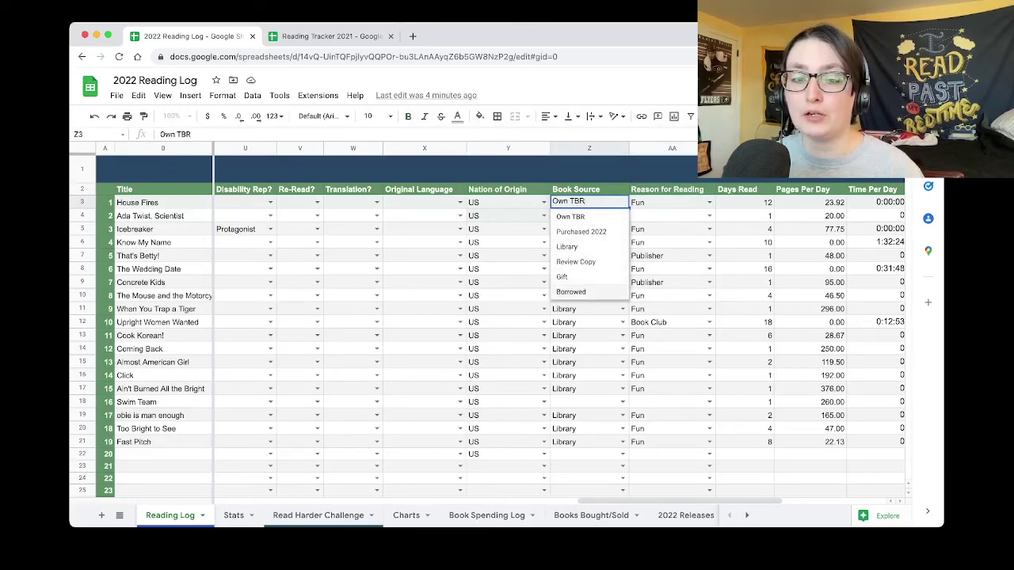
pyautogui.press('Down')
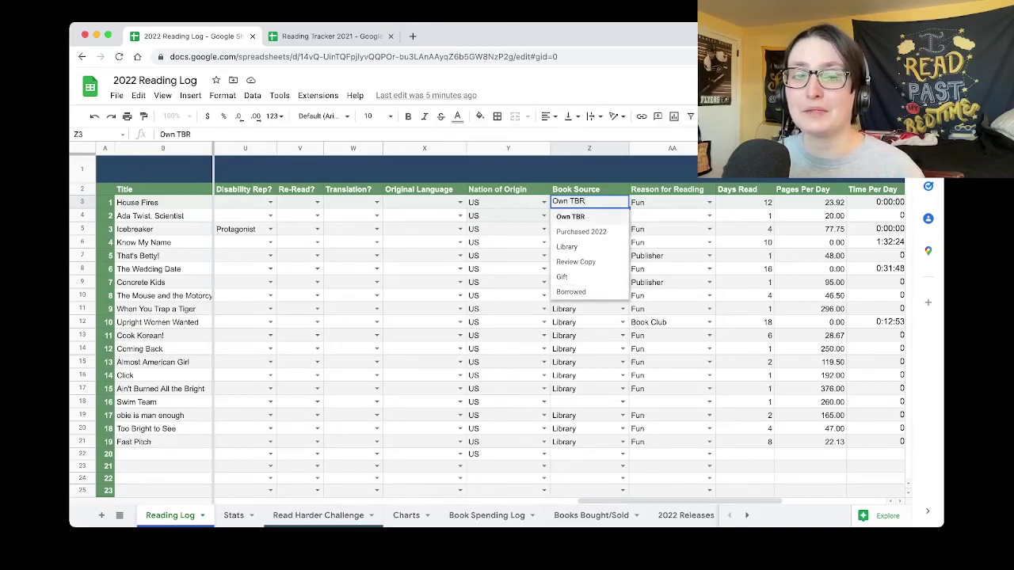
pyautogui.click(589, 441)
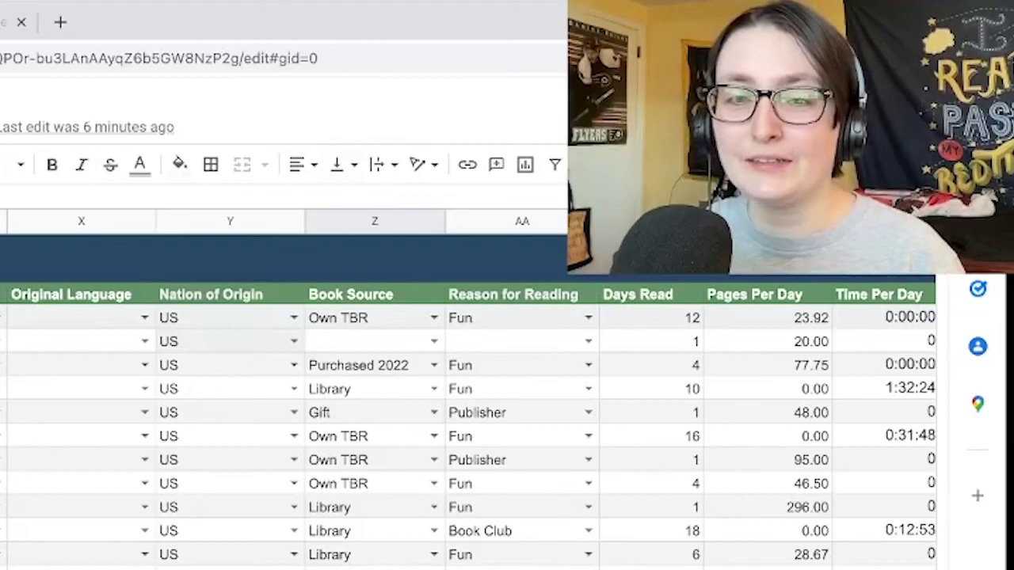
# Examine the Reason for Reading dropdown choices for House Fires, keeping Fun.
pyautogui.click(588, 317)
pyautogui.press('Down')
pyautogui.press('Down')
pyautogui.press('Down')
pyautogui.press('Down')
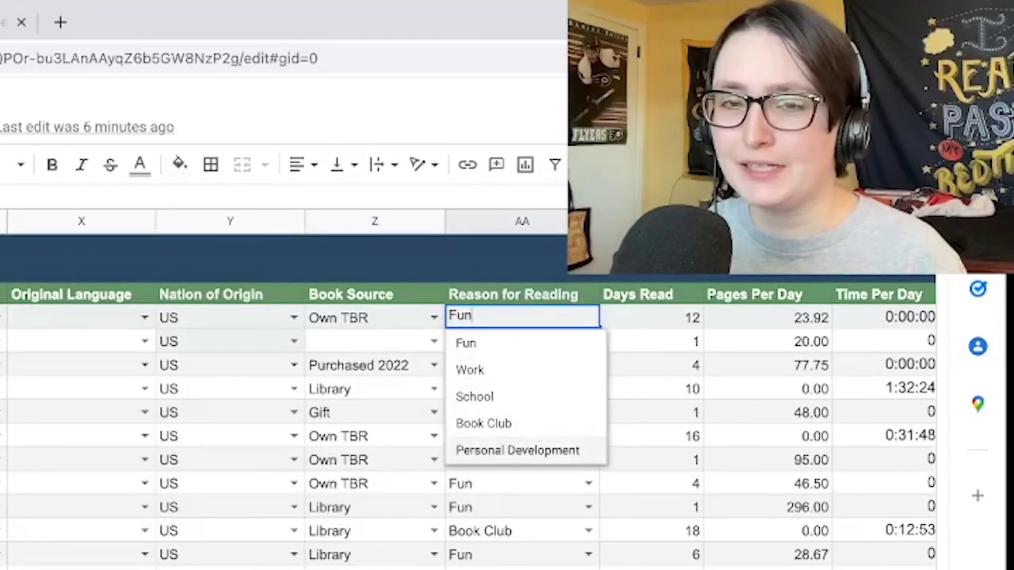
pyautogui.press('Escape')
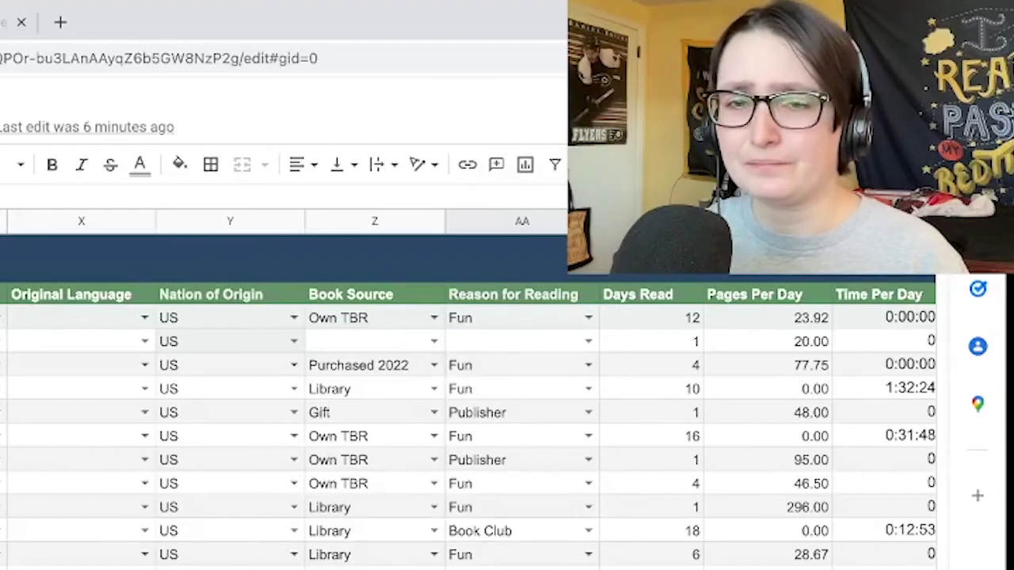
# Compare the Reason for Reading dropdown choices of Coming Back and Concrete Kids, leaving both entries as they are.
pyautogui.click(589, 342)
pyautogui.click(672, 362)
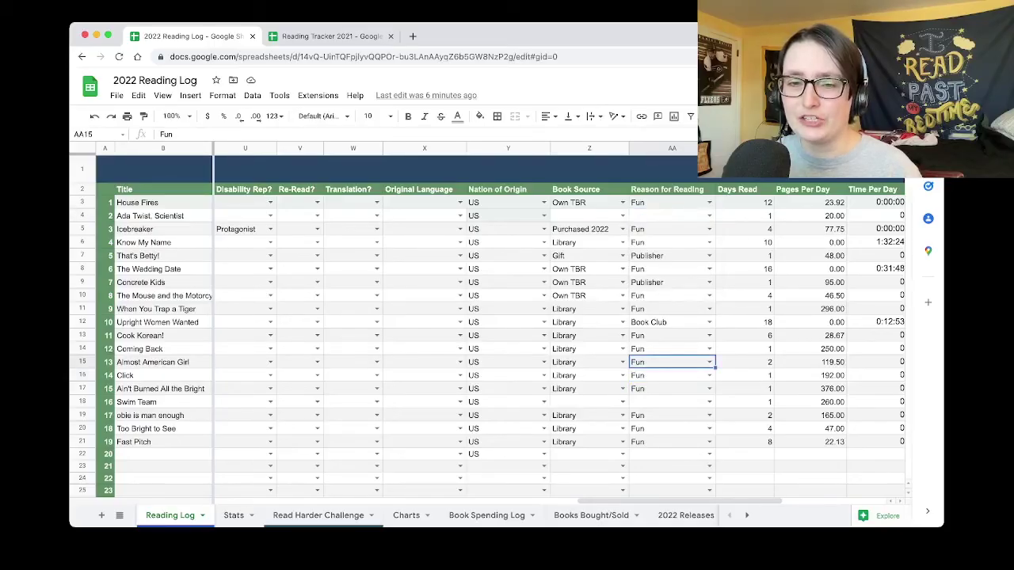
pyautogui.doubleClick(672, 322)
pyautogui.click(671, 269)
pyautogui.click(672, 348)
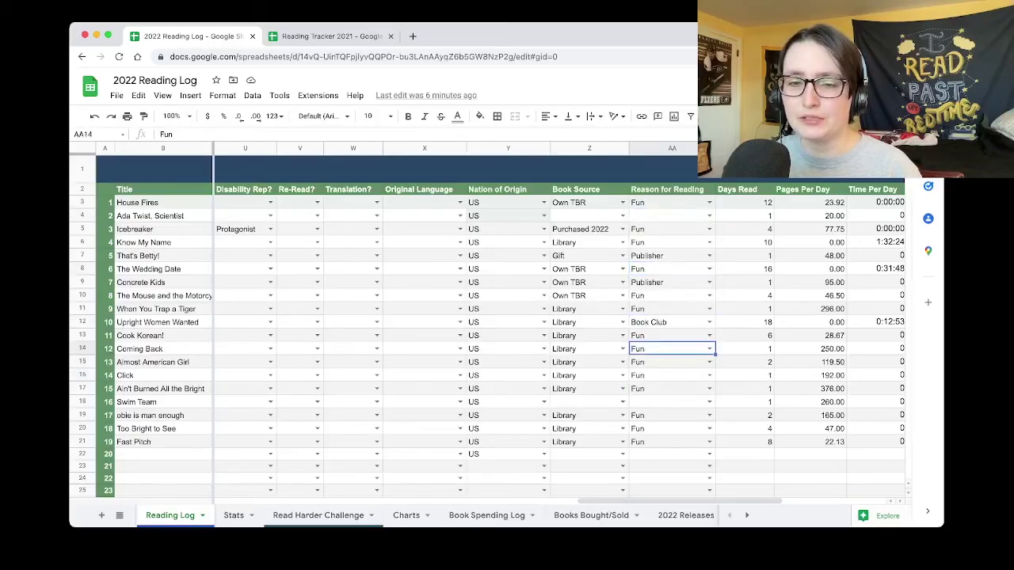
pyautogui.click(710, 349)
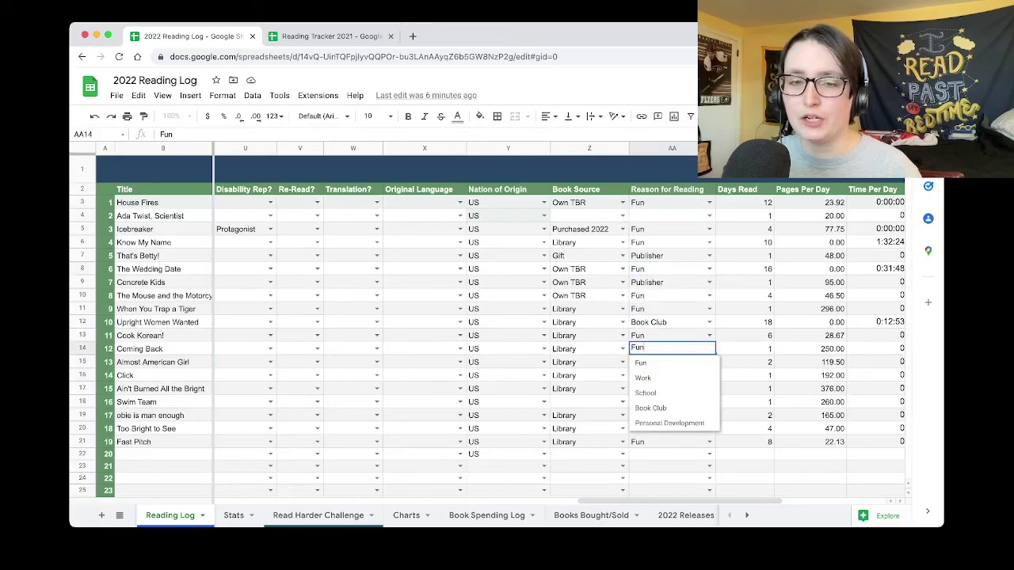
pyautogui.click(710, 282)
pyautogui.click(710, 282)
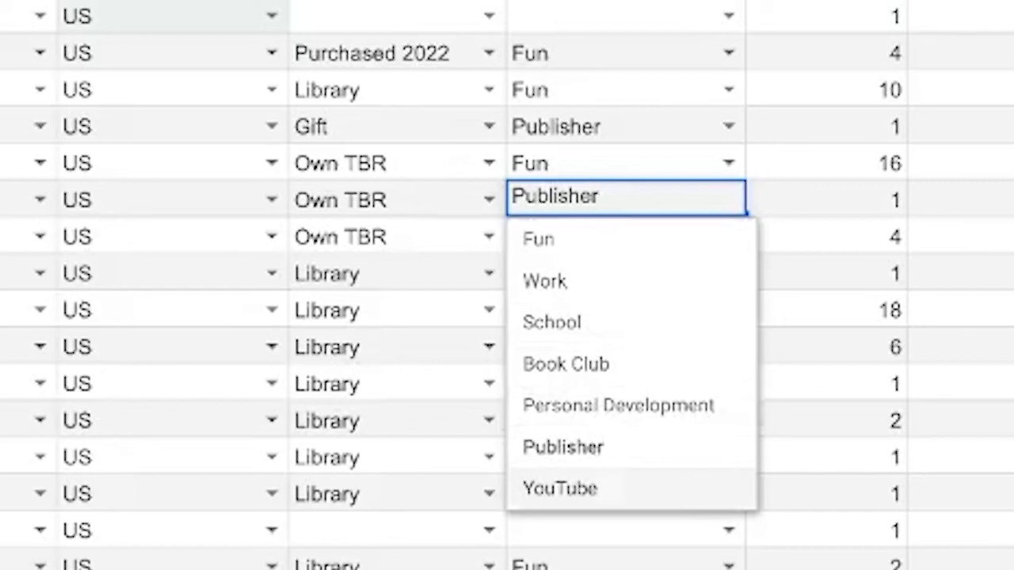
pyautogui.press('Escape')
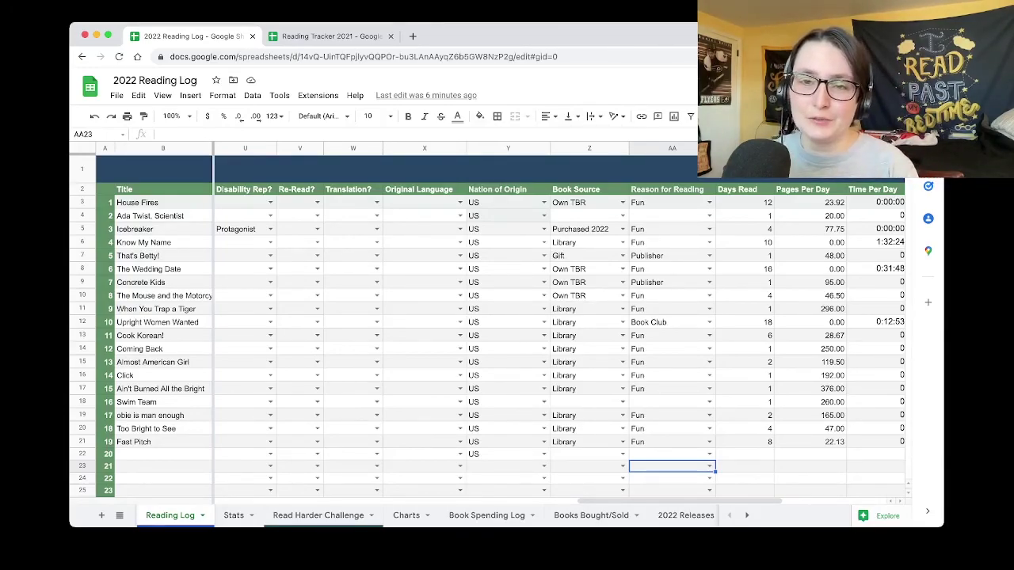
# Look along the first empty book row through Days Read, Pages Per Day, Time Per Day, Rating and Read Harder to Notes/Review.
pyautogui.press('Up')
pyautogui.press('Right')
pyautogui.press('Right')
pyautogui.press('Right')
pyautogui.press('Right')
pyautogui.press('Right')
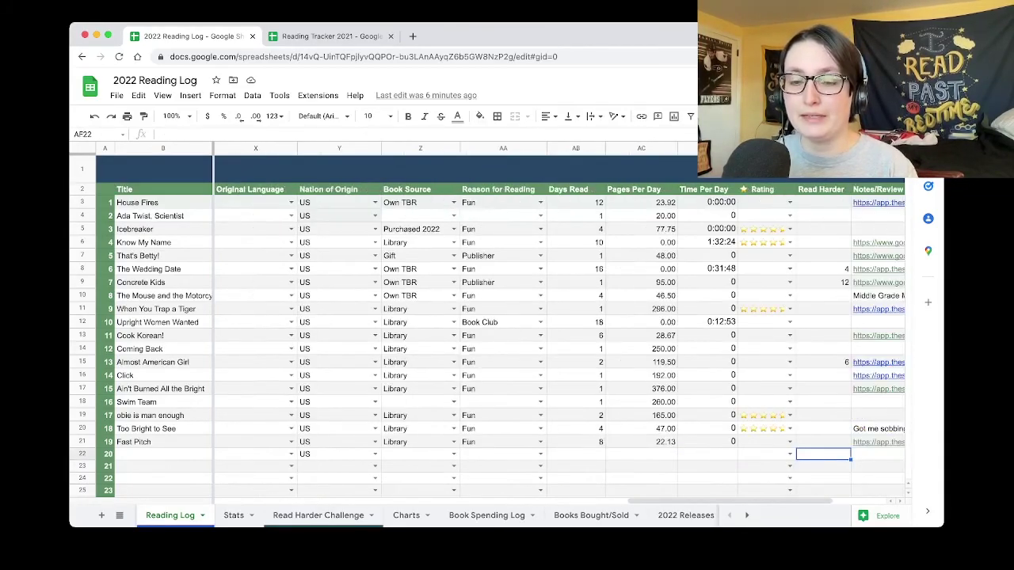
pyautogui.press('Right')
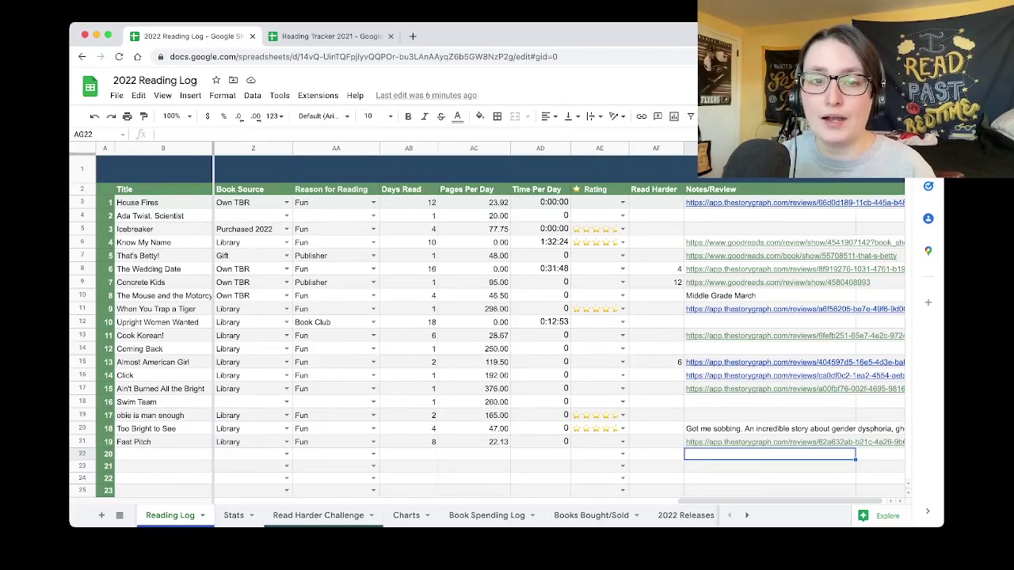
# Inspect the Days Read formula and Rating cell of Fast Pitch, plus the Rating and Notes/Review cells of obie is man enough.
pyautogui.click(409, 466)
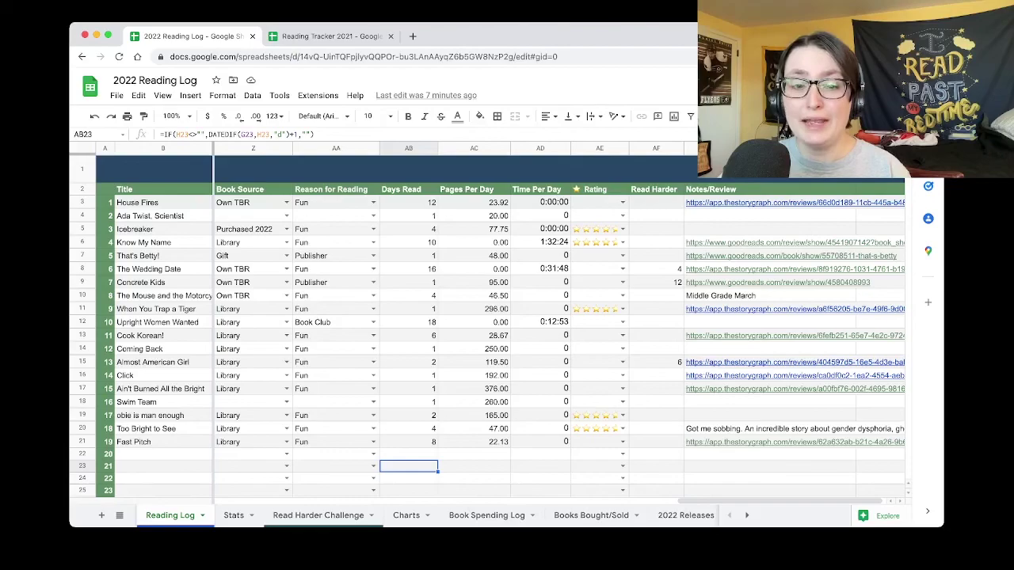
pyautogui.click(408, 442)
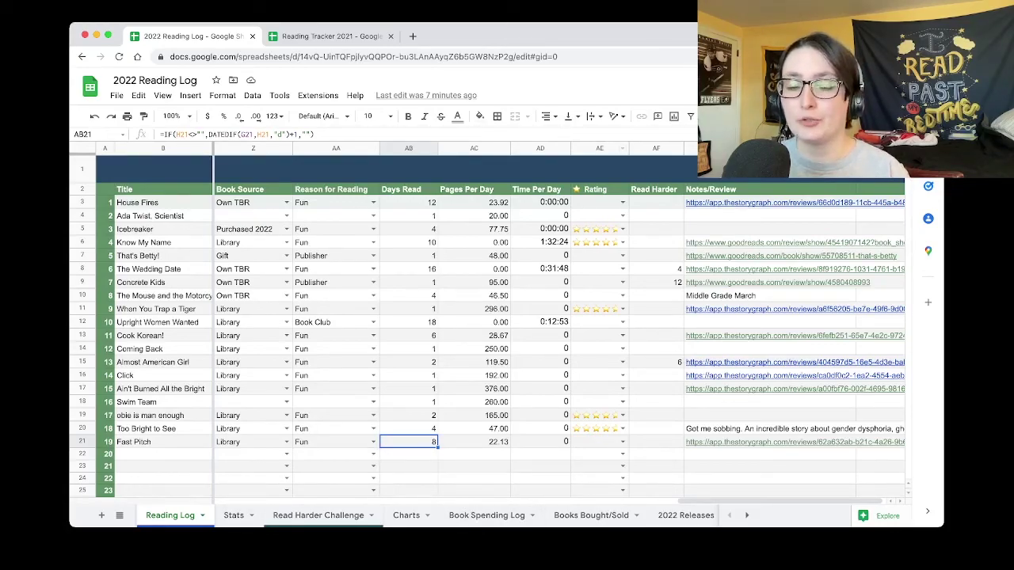
pyautogui.click(598, 441)
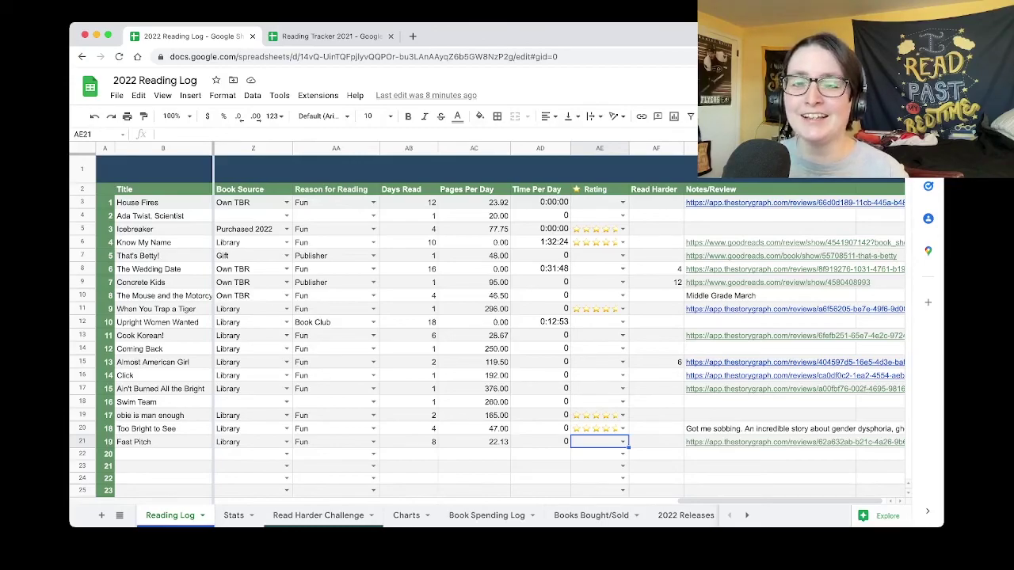
pyautogui.click(600, 415)
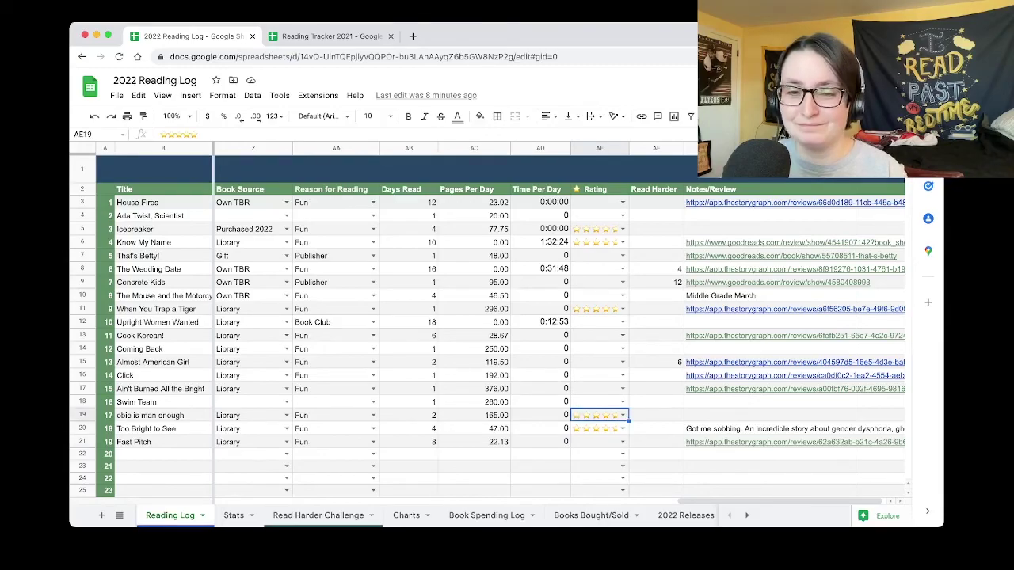
pyautogui.click(769, 415)
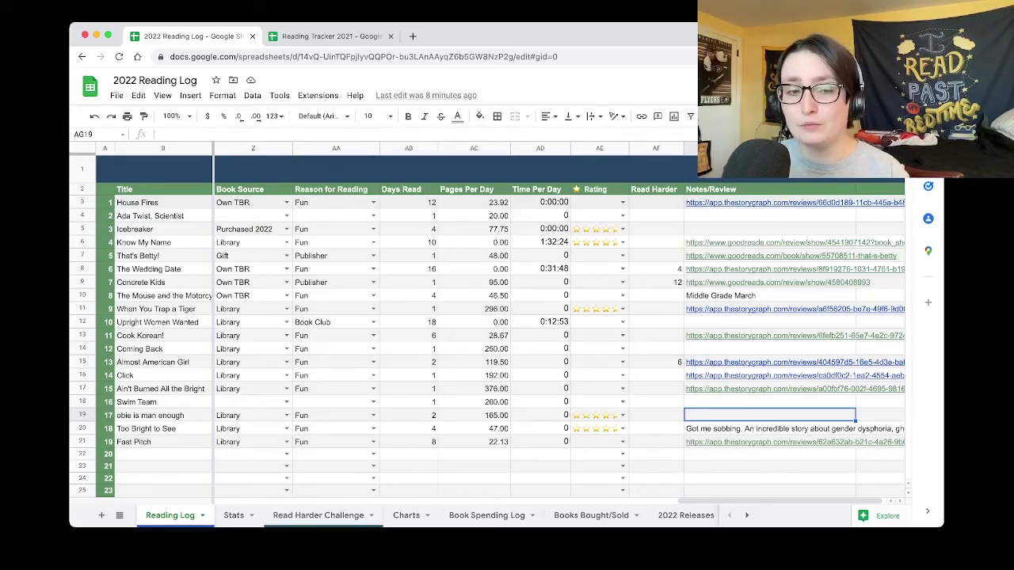
# Look over the Read Harder Challenge sheet's list of challenges, titles and notes, and return to the Reading Log sheet.
pyautogui.hotkey('alt', 'Down')
pyautogui.hotkey('alt', 'Down')
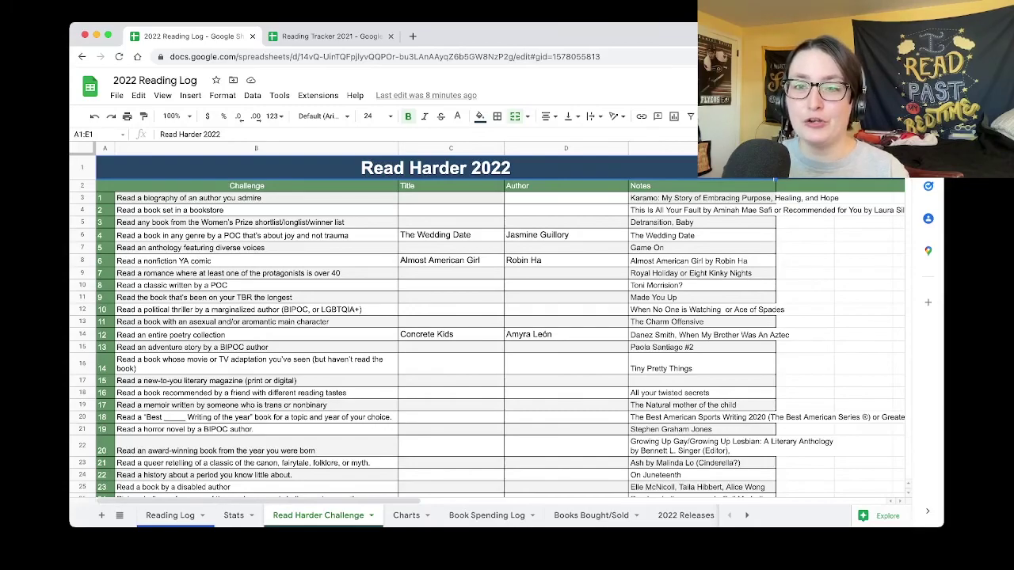
pyautogui.scroll(-5, 488, 325)
pyautogui.scroll(5, 487, 325)
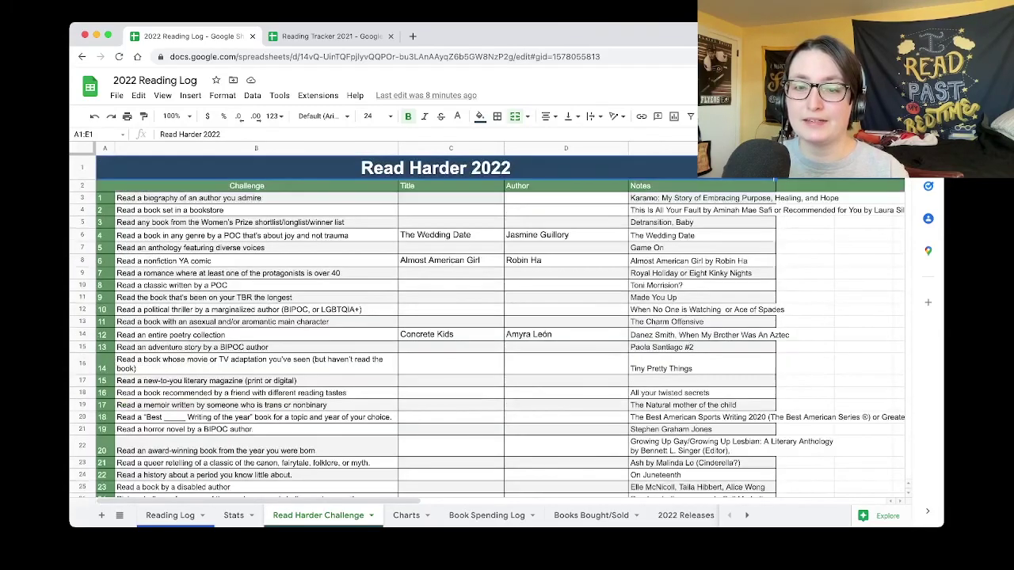
pyautogui.click(169, 515)
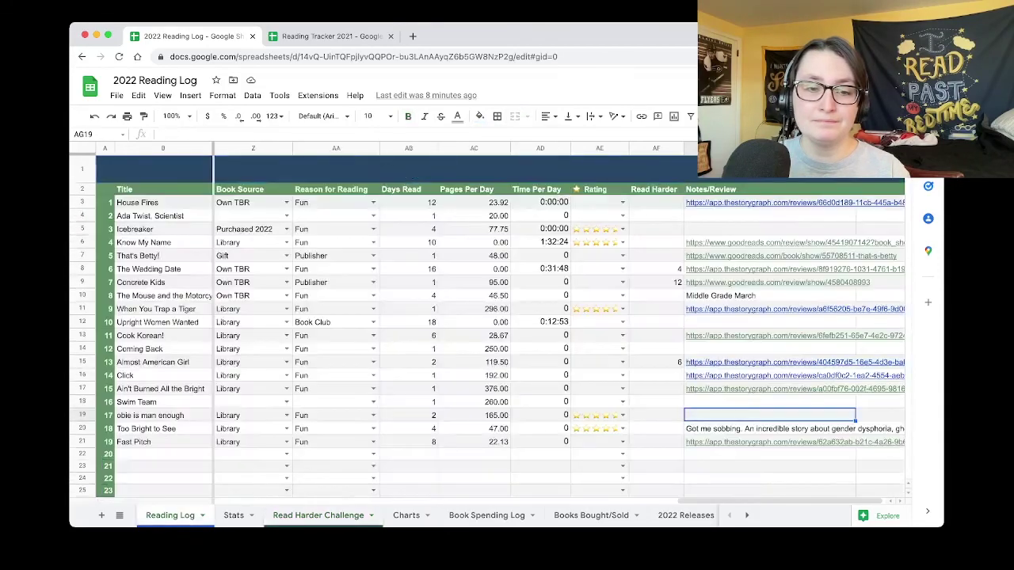
# Open the Stats sheet and review its summary figures, starting with Total Read and Total DNF.
pyautogui.click(233, 515)
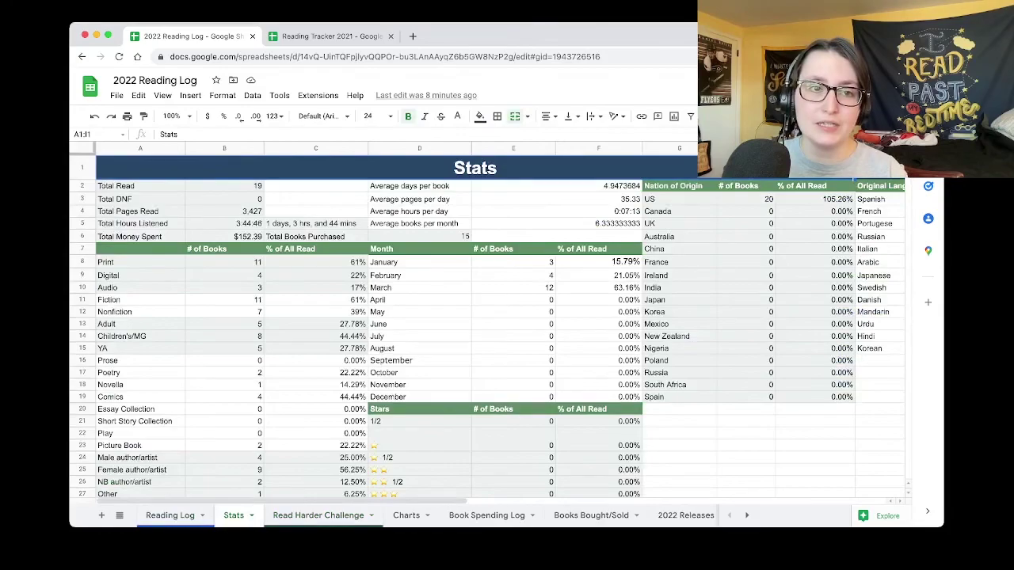
pyautogui.scroll(-2, 487, 326)
pyautogui.scroll(2, 487, 326)
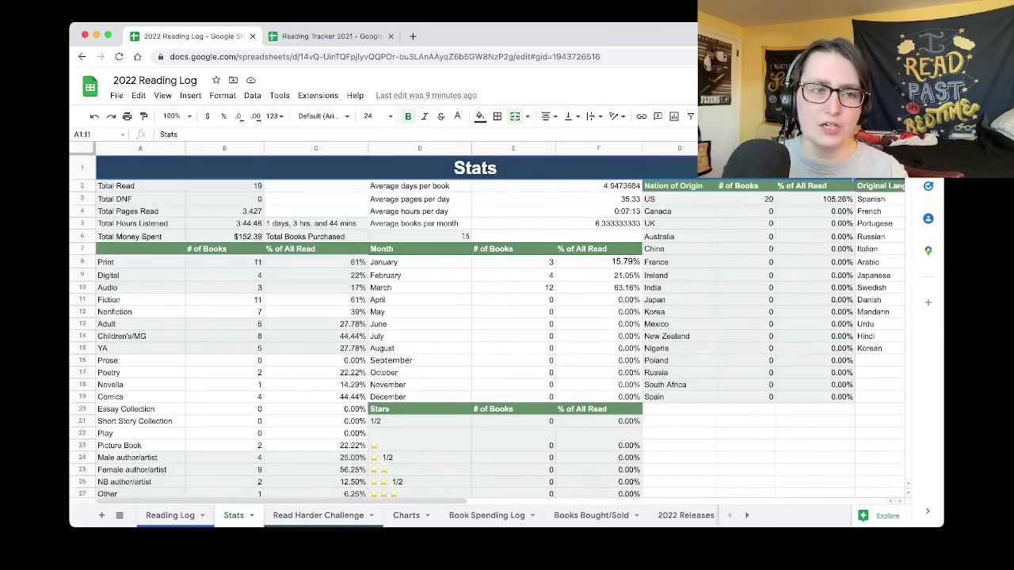
pyautogui.click(140, 185)
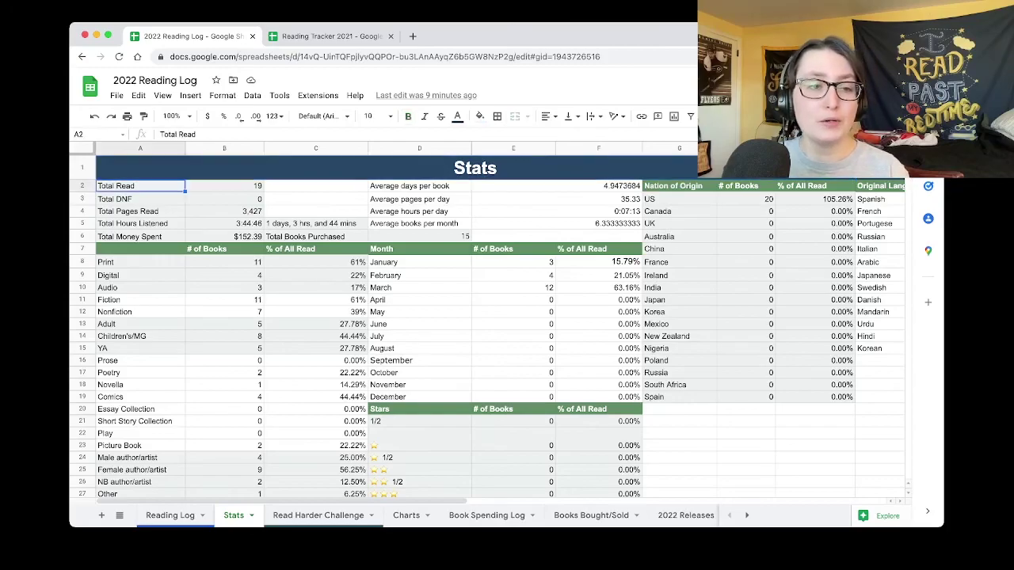
pyautogui.click(140, 199)
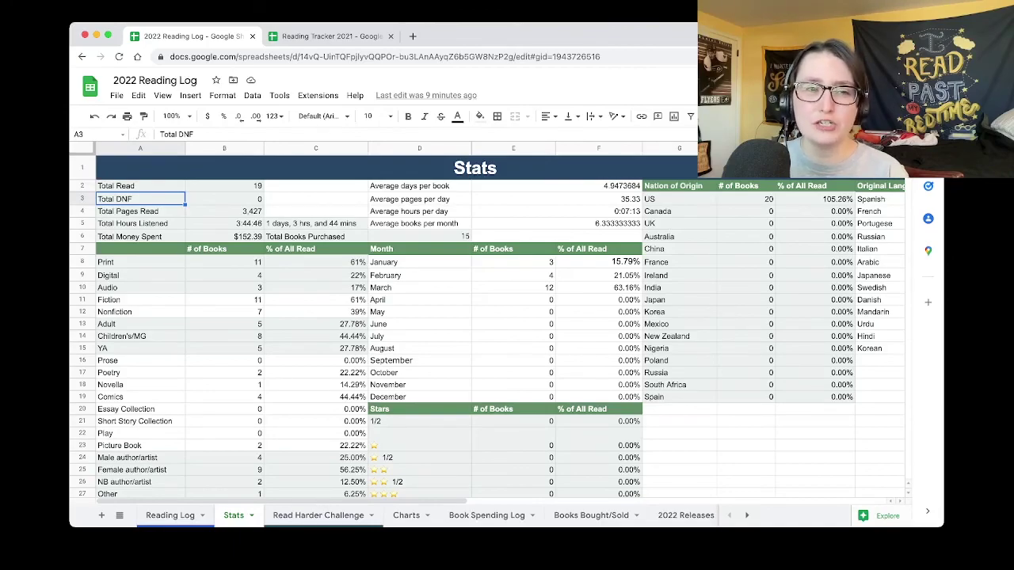
# Look through the Stats sheet's breakdowns, including Stars, Pages, Length, Source, Reason for Reading, Genre, Nation of Origin and Original Language.
pyautogui.scroll(-5, 487, 325)
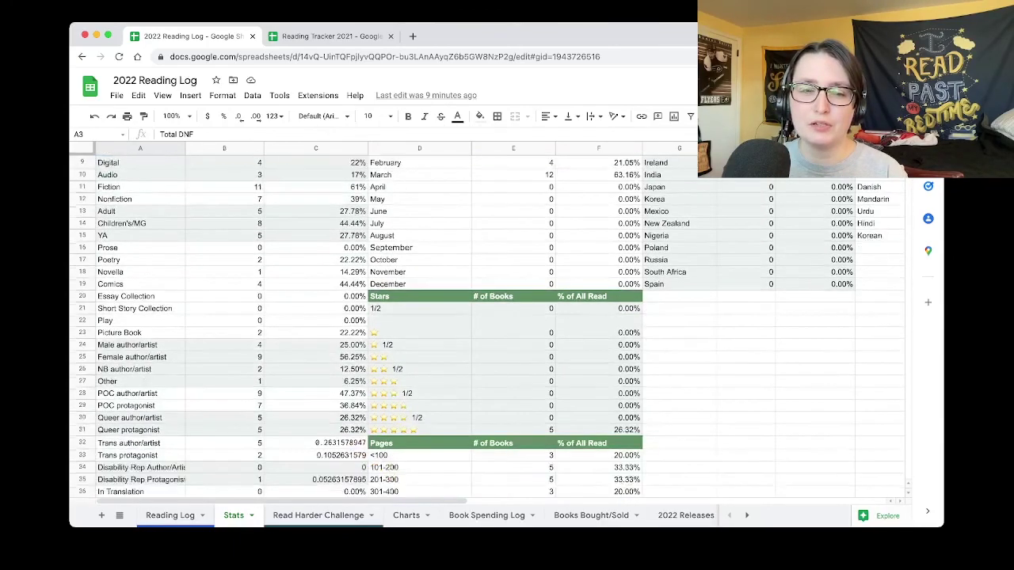
pyautogui.scroll(-2, 487, 325)
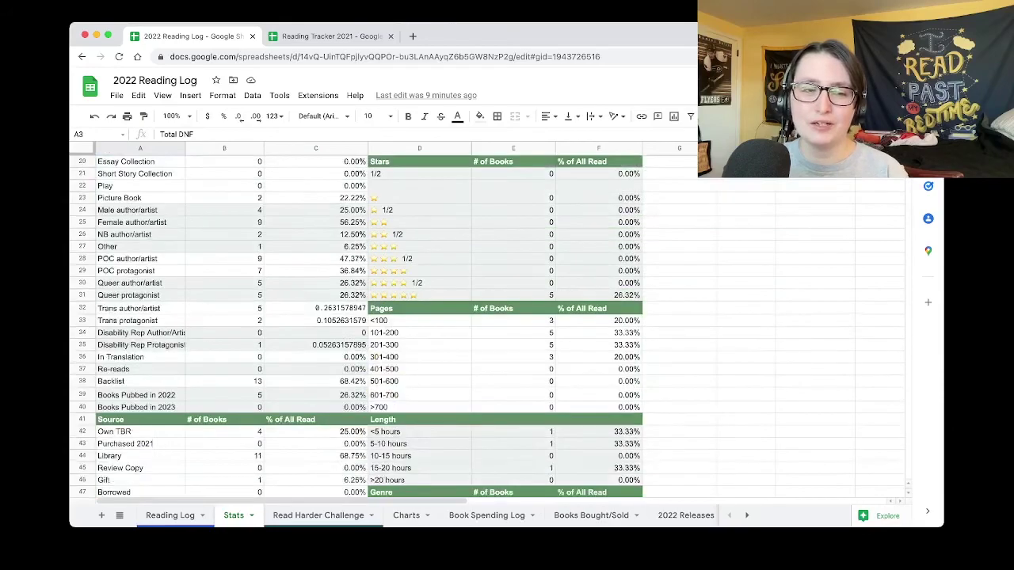
pyautogui.scroll(7, 487, 325)
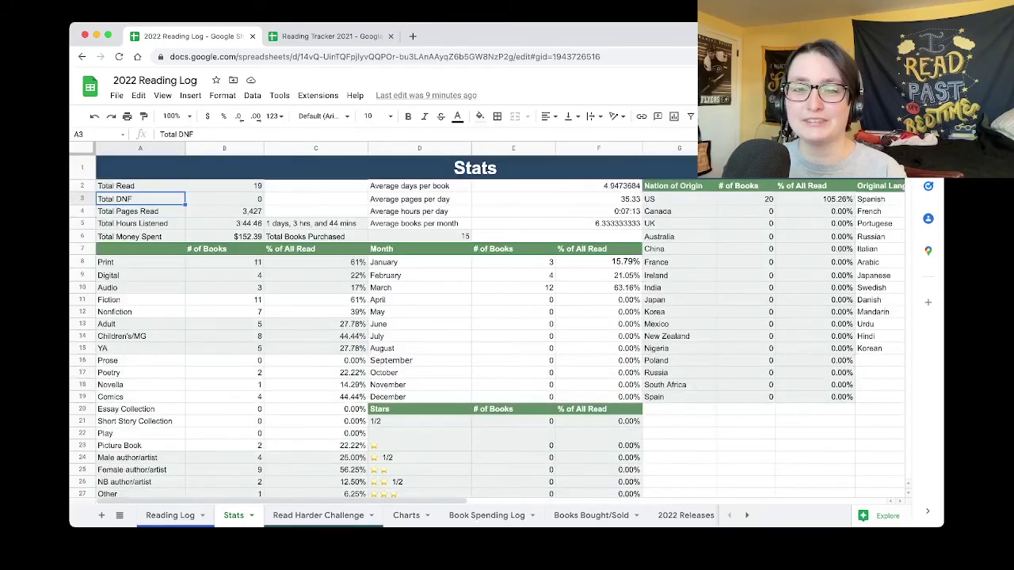
pyautogui.scroll(-9, 487, 325)
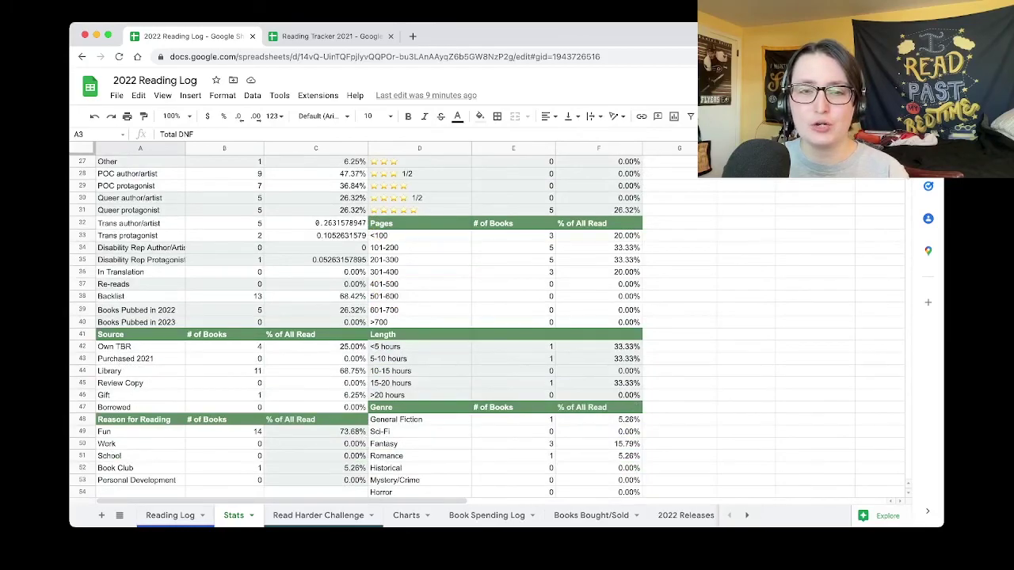
pyautogui.scroll(-2, 488, 325)
pyautogui.scroll(5, 488, 325)
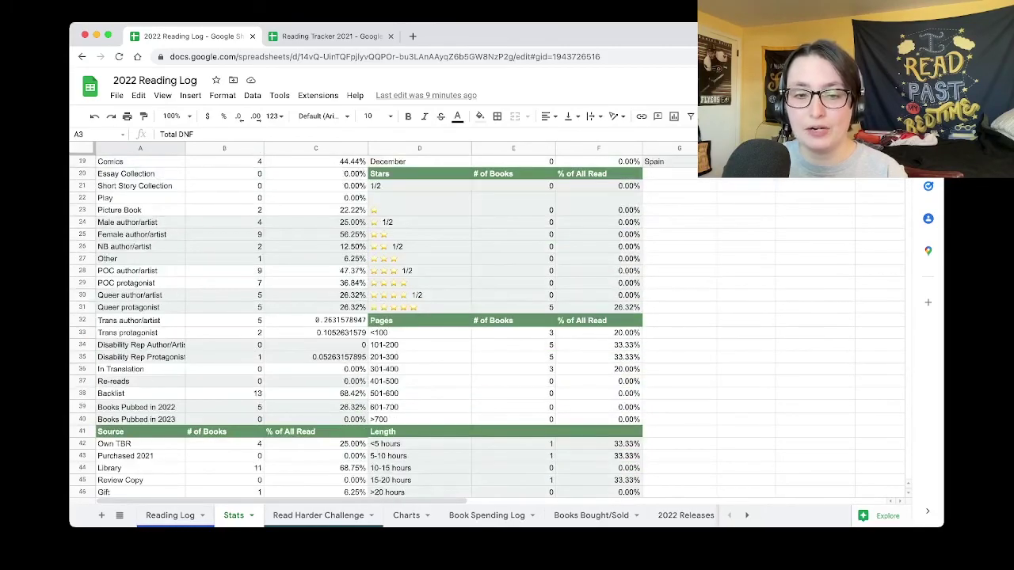
pyautogui.scroll(5, 487, 324)
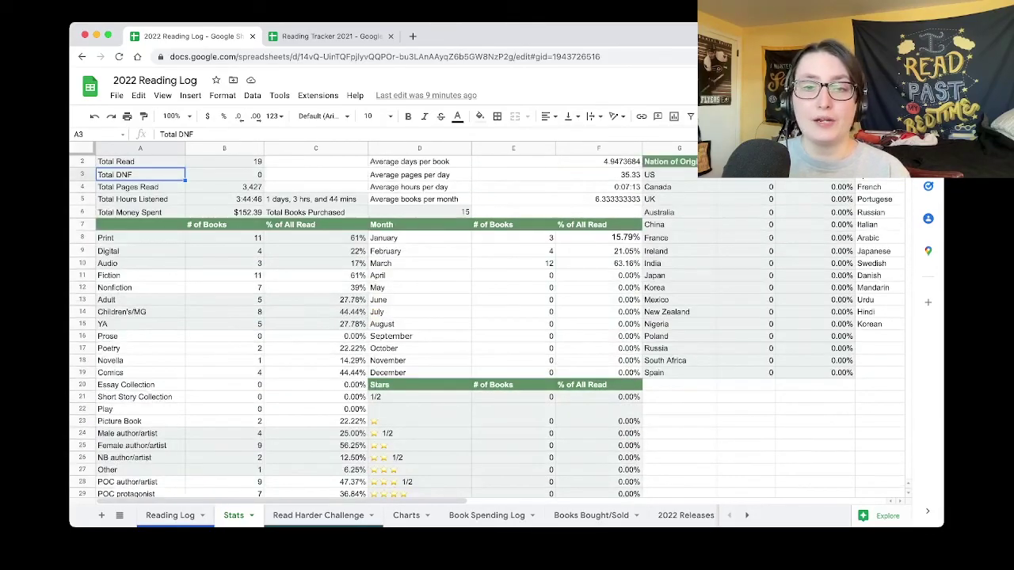
pyautogui.scroll(1, 487, 325)
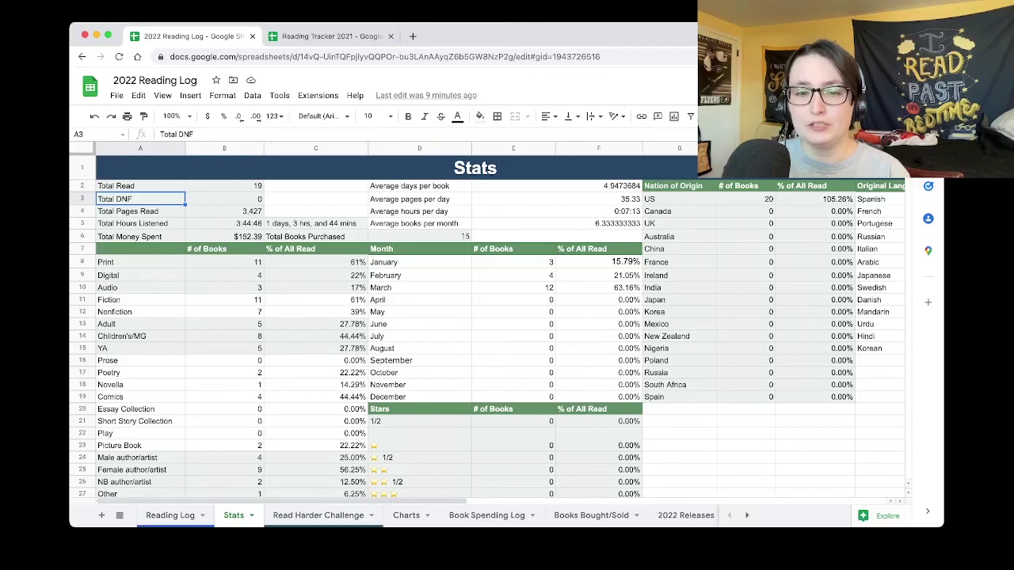
pyautogui.hscroll(3, 487, 324)
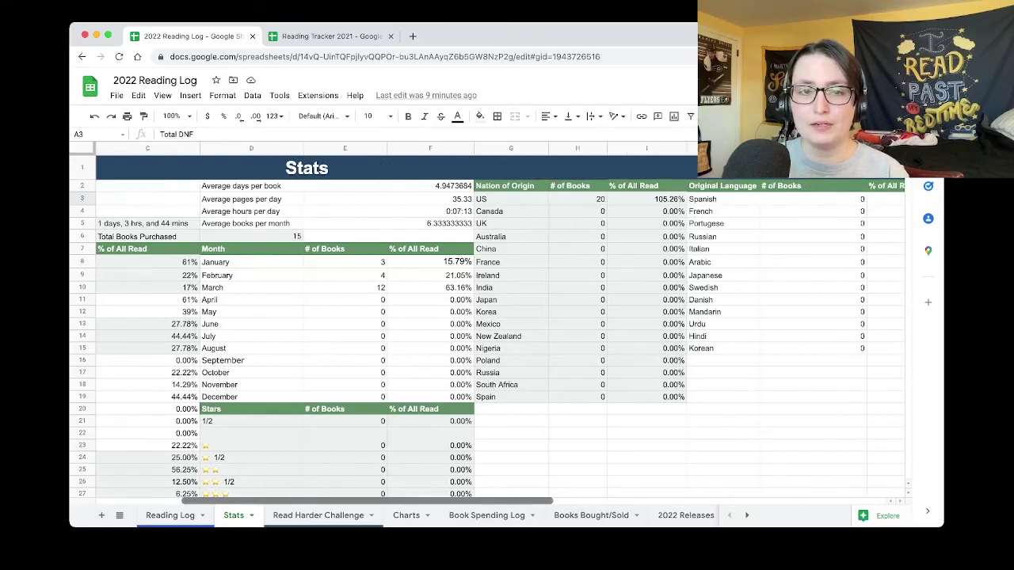
# Reduce the decimals of the Stats sheet averages: one for days per book and books per month, none for pages per day.
pyautogui.click(388, 223)
pyautogui.click(239, 116)
pyautogui.click(239, 116)
pyautogui.click(239, 116)
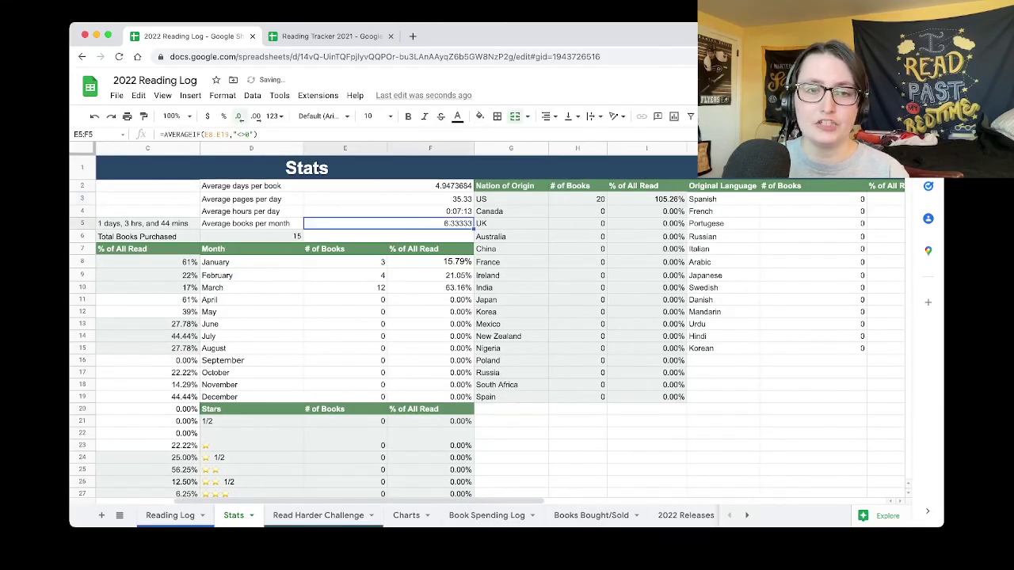
pyautogui.click(238, 116)
pyautogui.click(239, 116)
pyautogui.click(239, 117)
pyautogui.click(584, 470)
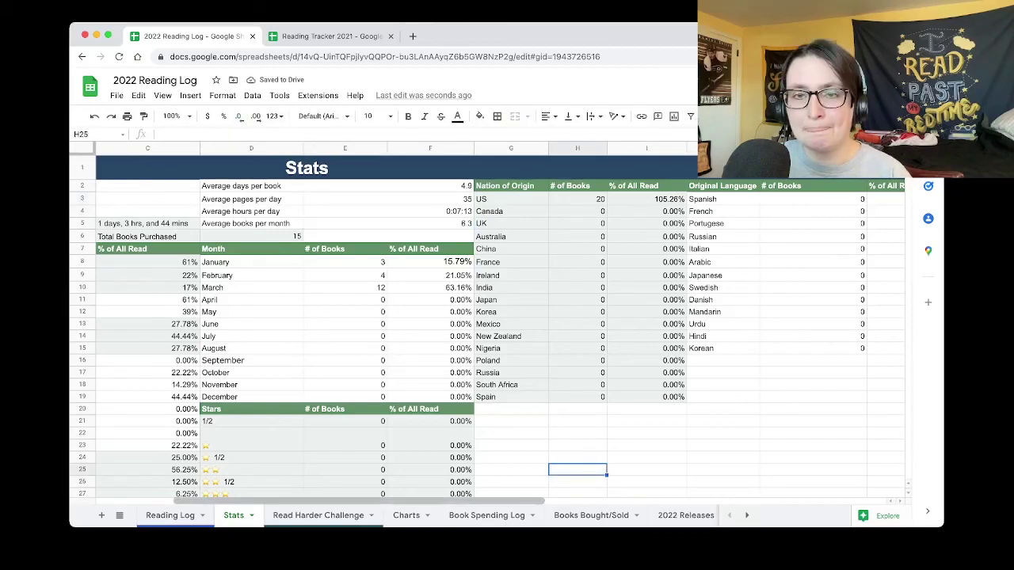
# Open the Charts sheet and review its charts from Finished vs DNF to Books Finished by Month and Star Ratings.
pyautogui.hscroll(5, 488, 324)
pyautogui.hscroll(-10, 487, 324)
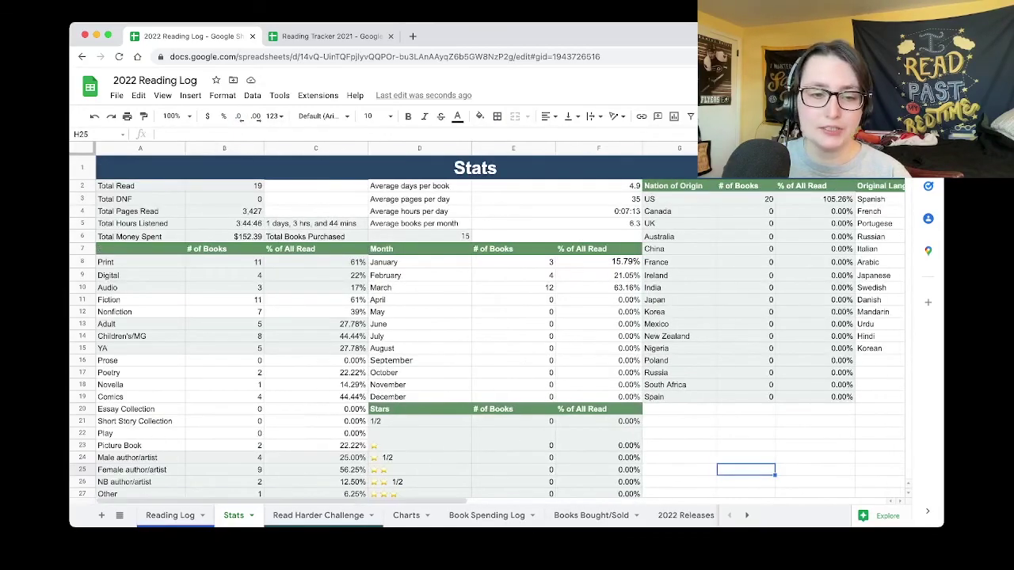
pyautogui.hotkey('alt', 'Down')
pyautogui.hotkey('alt', 'Down')
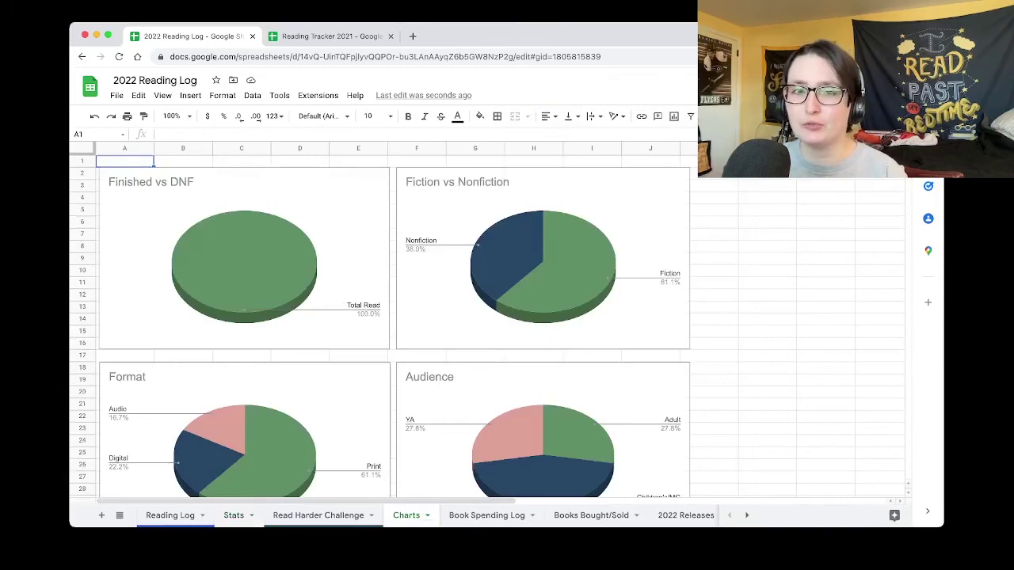
pyautogui.scroll(-2, 396, 325)
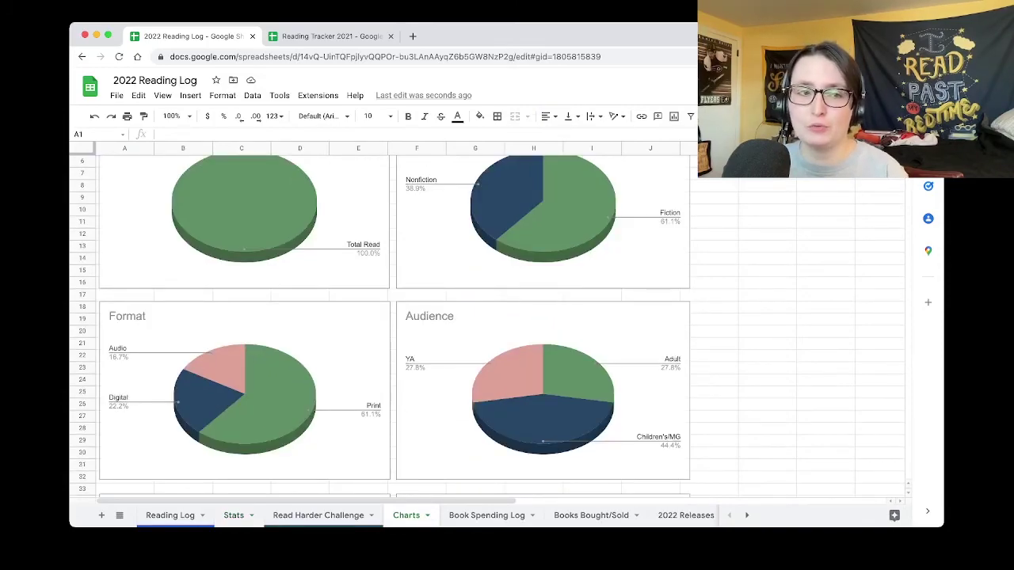
pyautogui.scroll(-6, 396, 325)
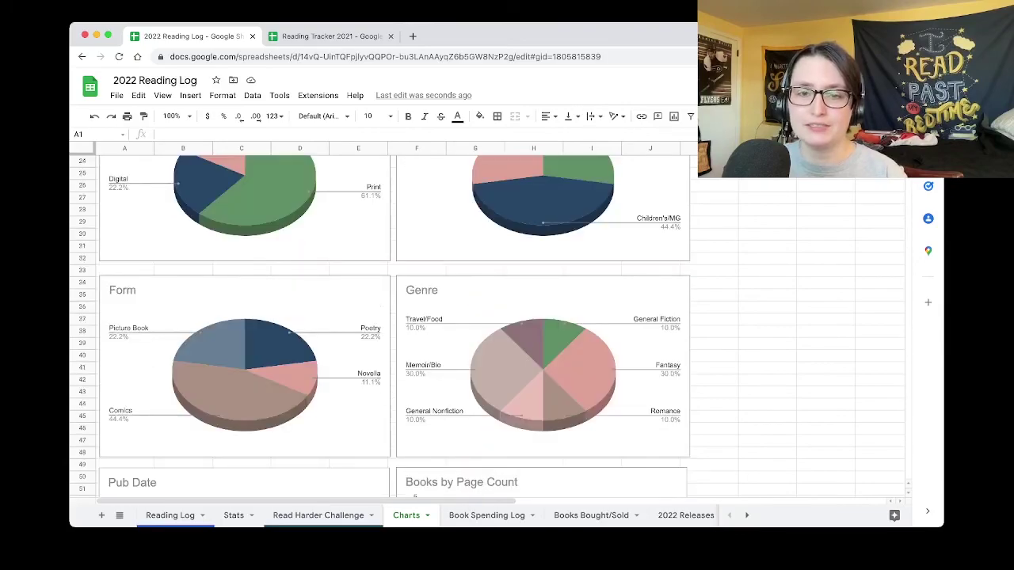
pyautogui.scroll(-4, 396, 325)
pyautogui.scroll(-2, 394, 325)
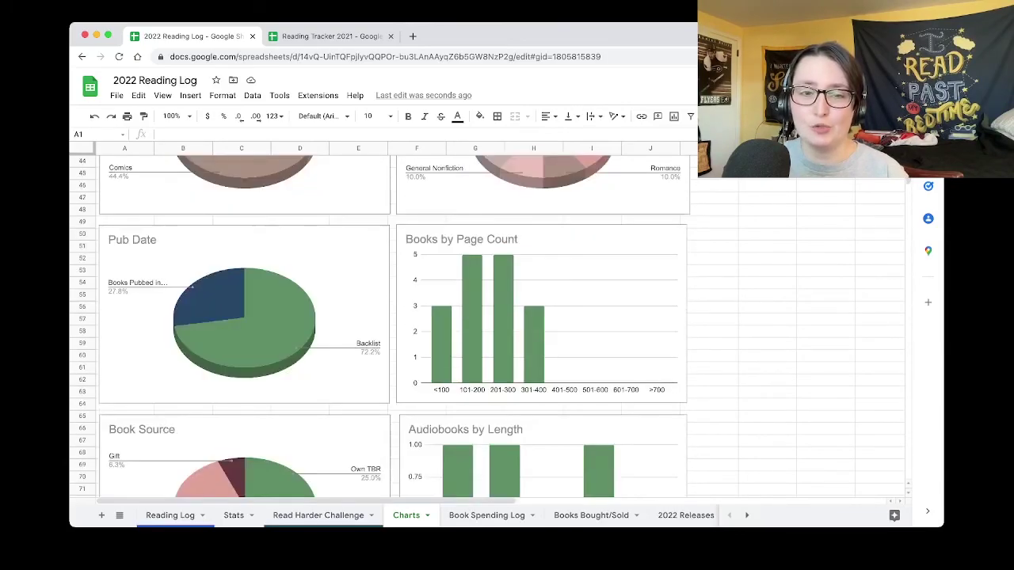
pyautogui.scroll(-6, 395, 325)
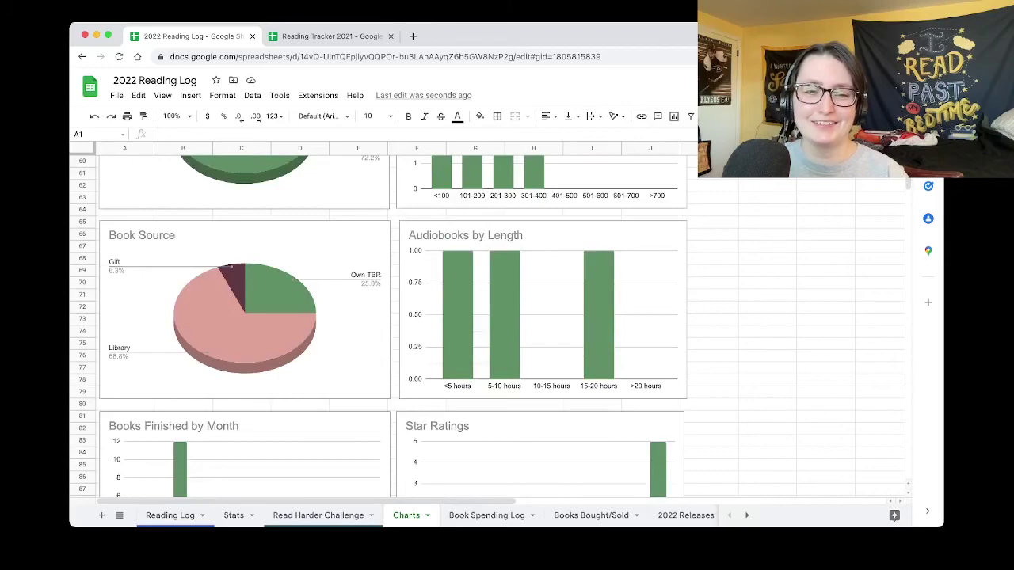
pyautogui.scroll(-3, 394, 325)
pyautogui.scroll(-1, 383, 327)
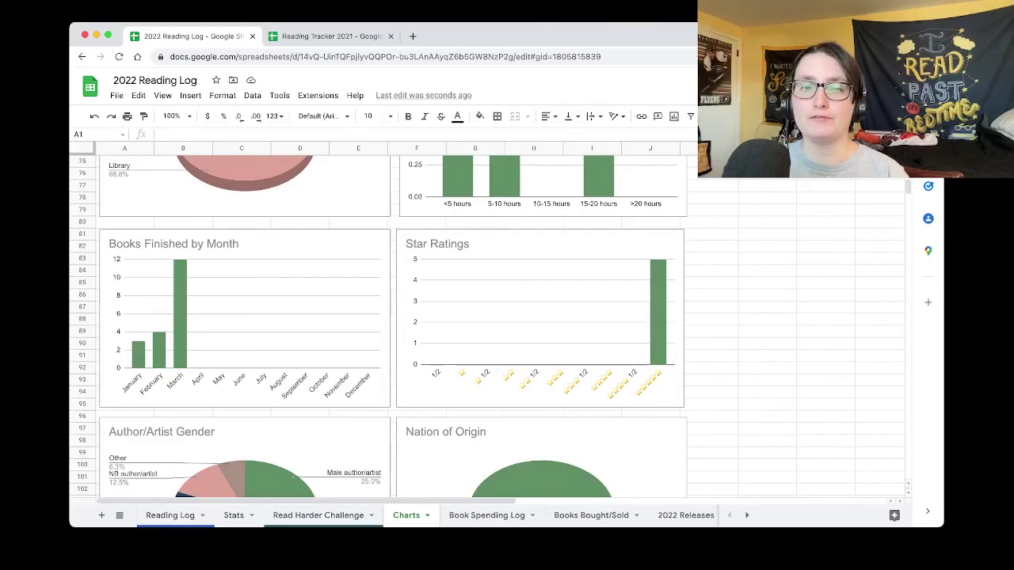
# Review the charts on author gender, nation of origin, POC, queer, translation, disability and trans representation.
pyautogui.scroll(-2, 383, 326)
pyautogui.scroll(-5, 383, 328)
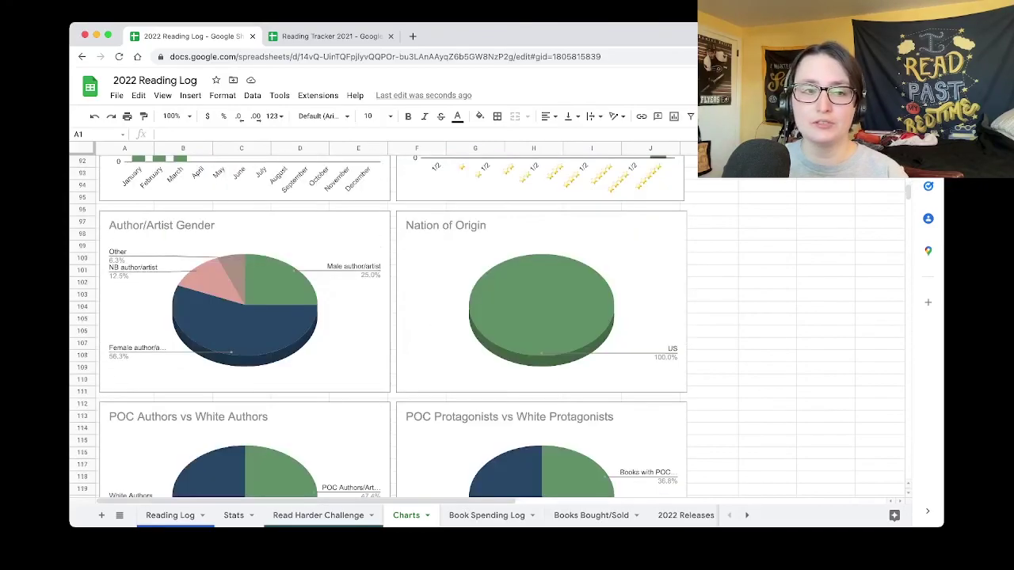
pyautogui.scroll(-2, 383, 328)
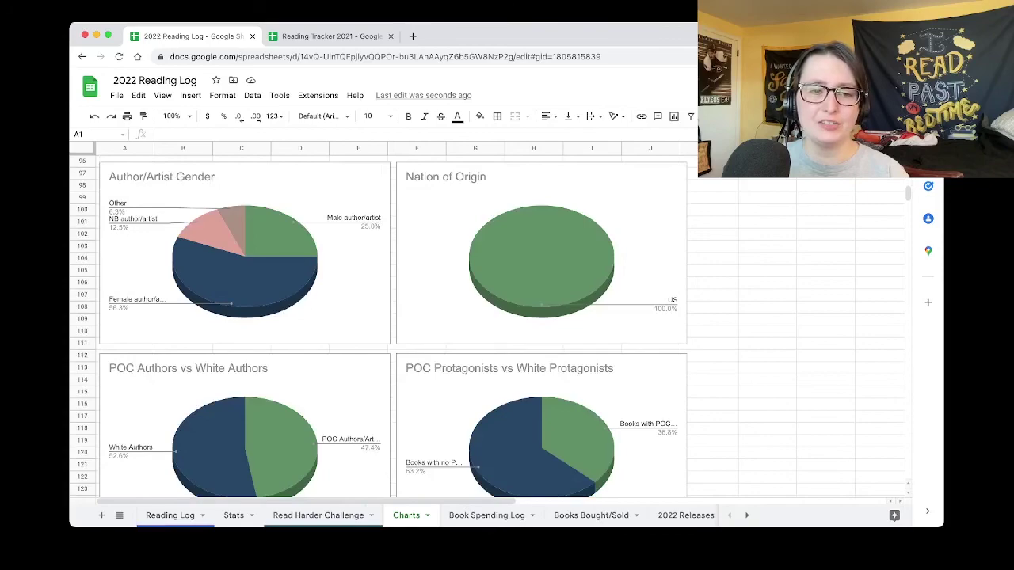
pyautogui.scroll(-3, 383, 327)
pyautogui.scroll(-7, 383, 327)
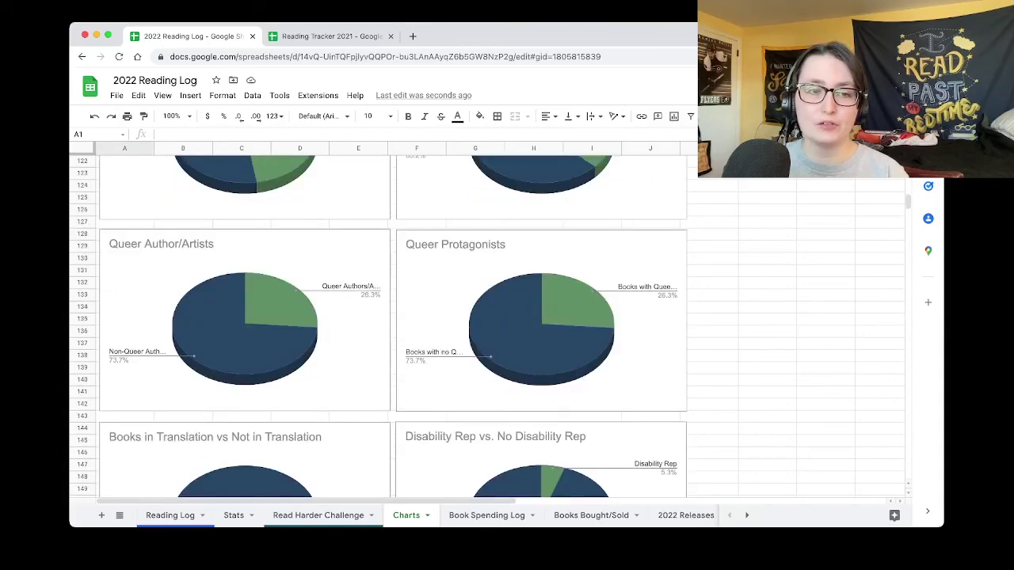
pyautogui.scroll(-2, 393, 326)
pyautogui.scroll(-8, 393, 326)
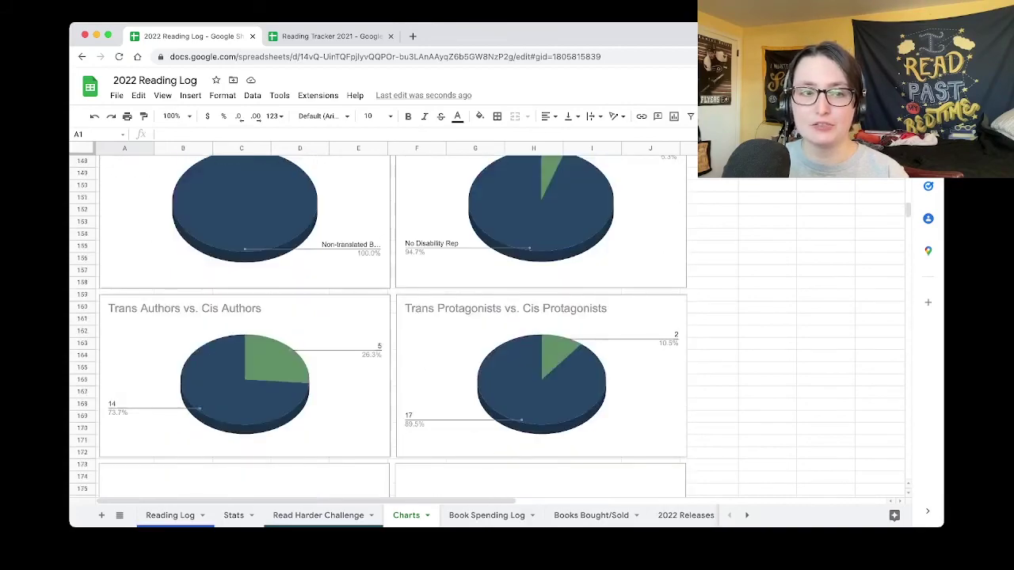
pyautogui.scroll(-3, 393, 326)
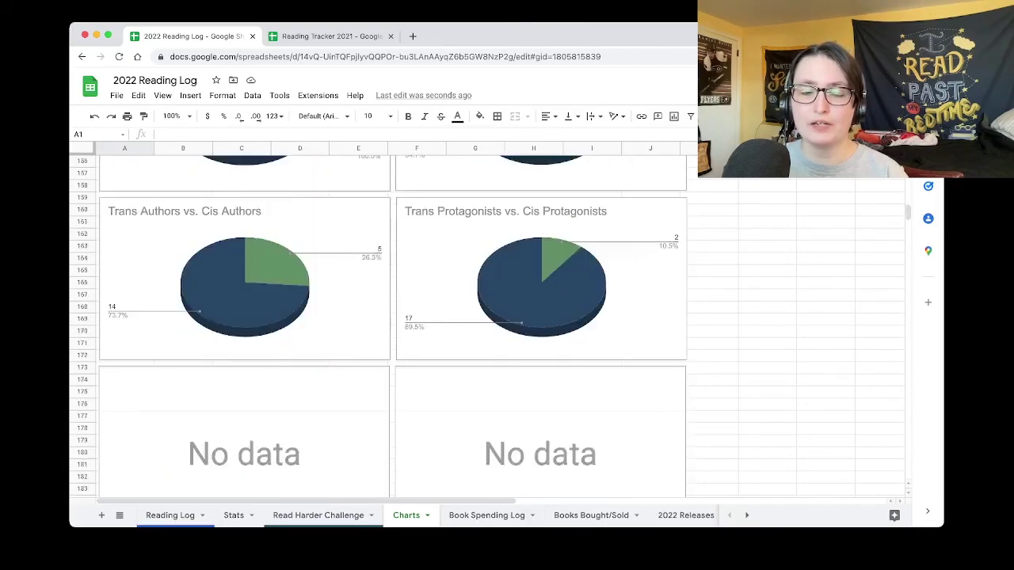
# Check the two empty charts at the end of the Charts sheet and return to its first charts.
pyautogui.scroll(-3, 393, 327)
pyautogui.click(540, 317)
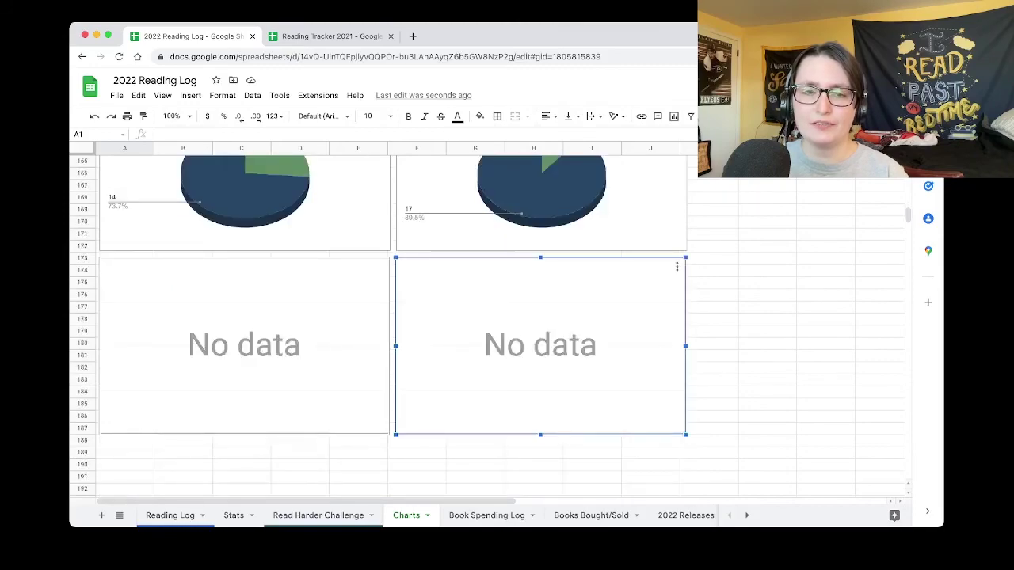
pyautogui.click(244, 346)
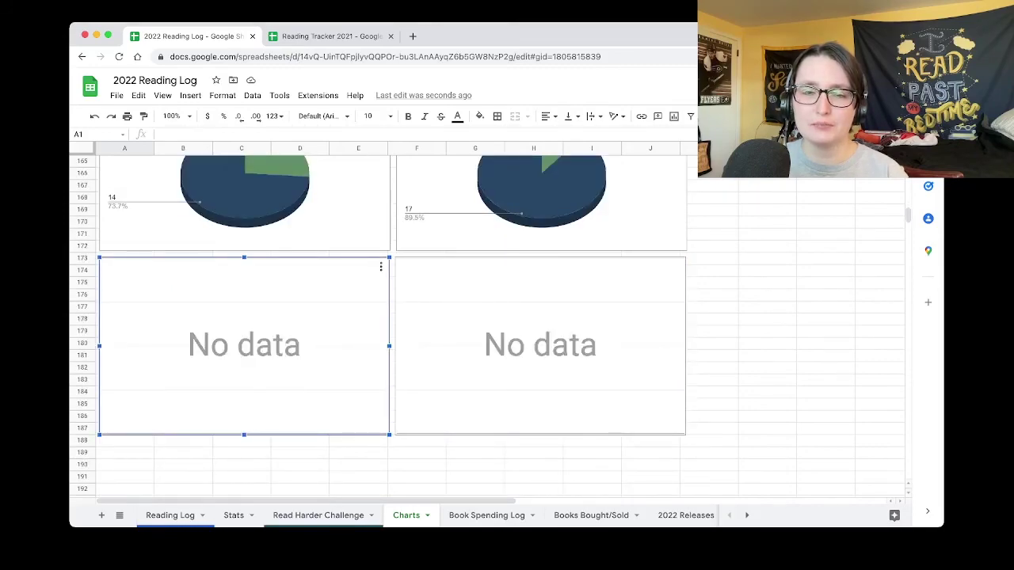
pyautogui.click(767, 259)
pyautogui.scroll(1, 767, 259)
pyautogui.scroll(20, 767, 259)
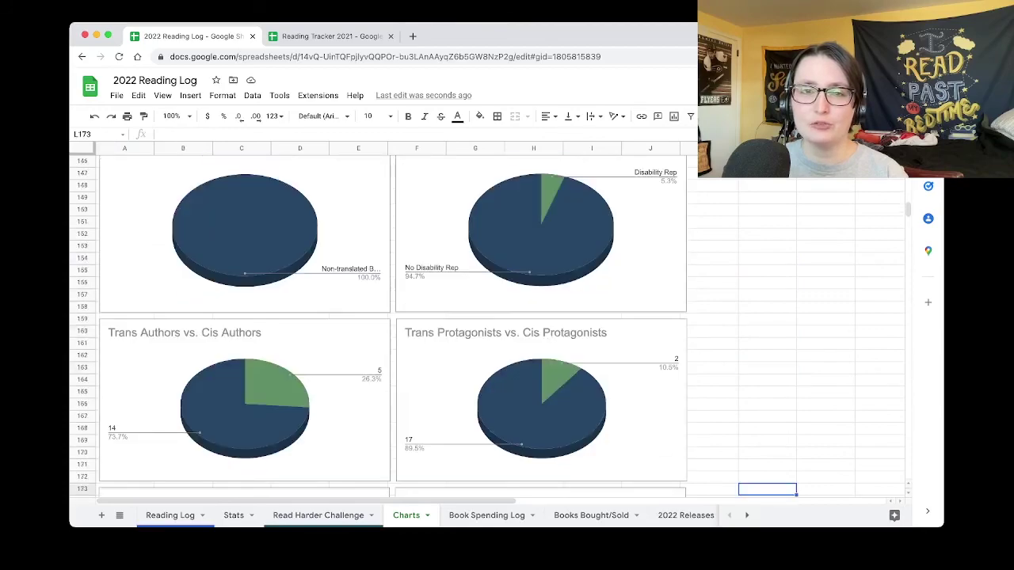
pyautogui.scroll(14, 767, 259)
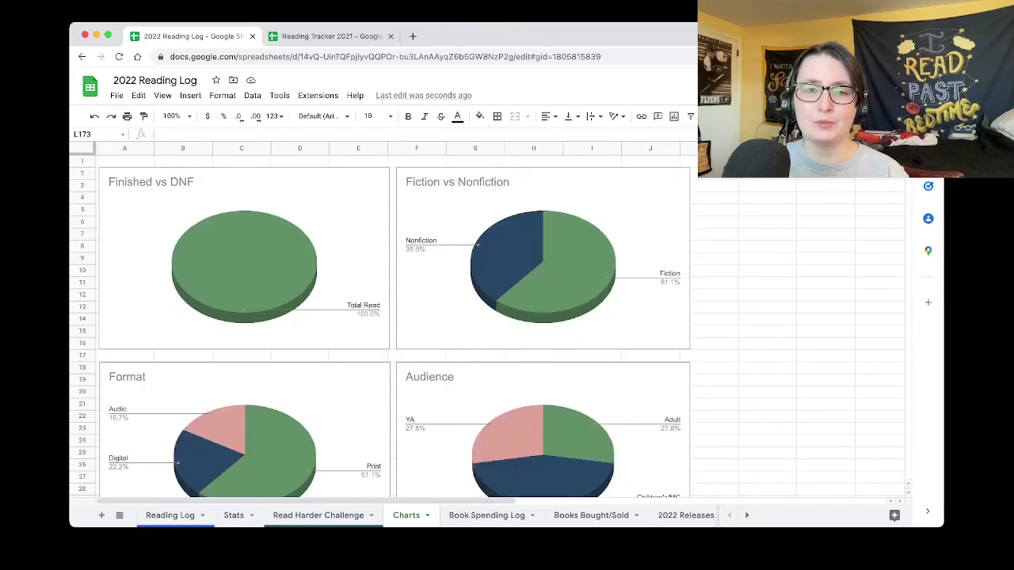
# Compare the Book Spending Log sheet with the Books Bought/Sold sheet, going back and forth between them.
pyautogui.hotkey('alt', 'Down')
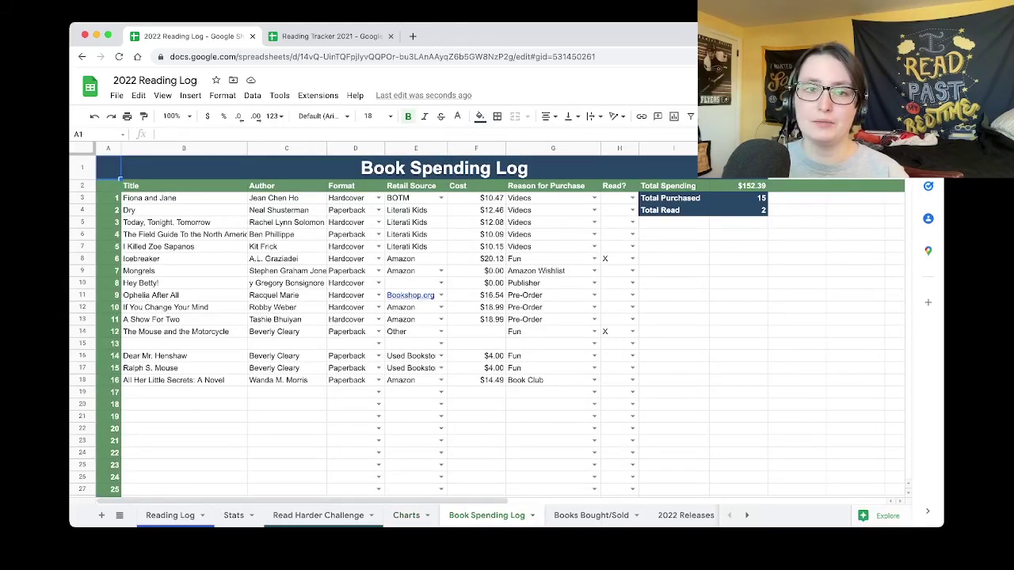
pyautogui.click(591, 515)
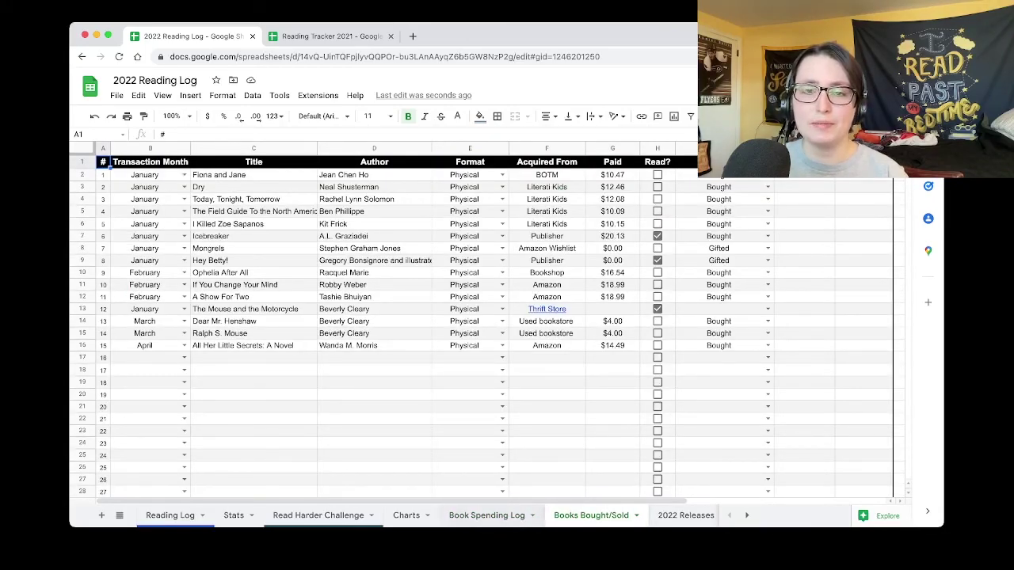
pyautogui.click(486, 515)
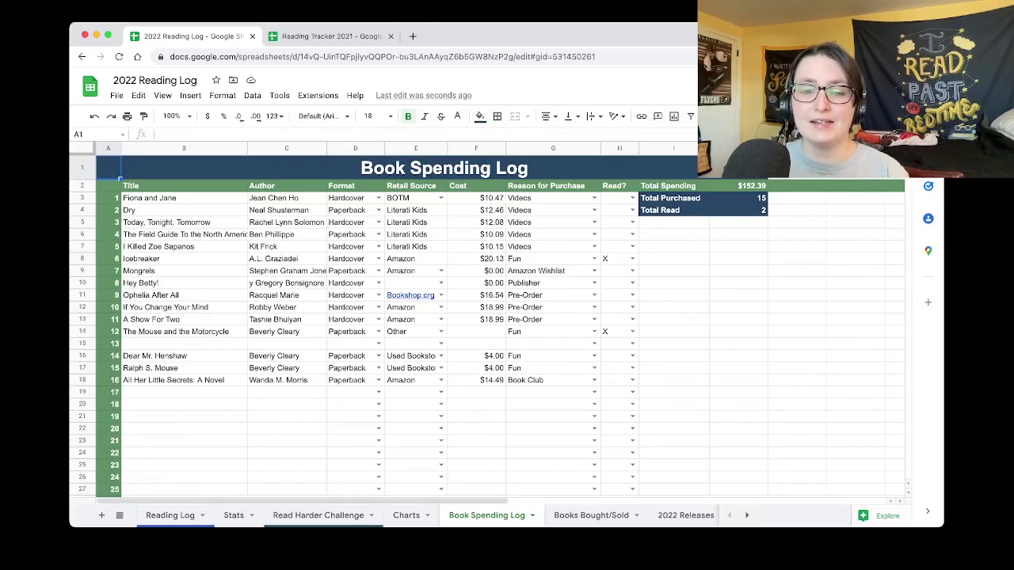
pyautogui.click(591, 515)
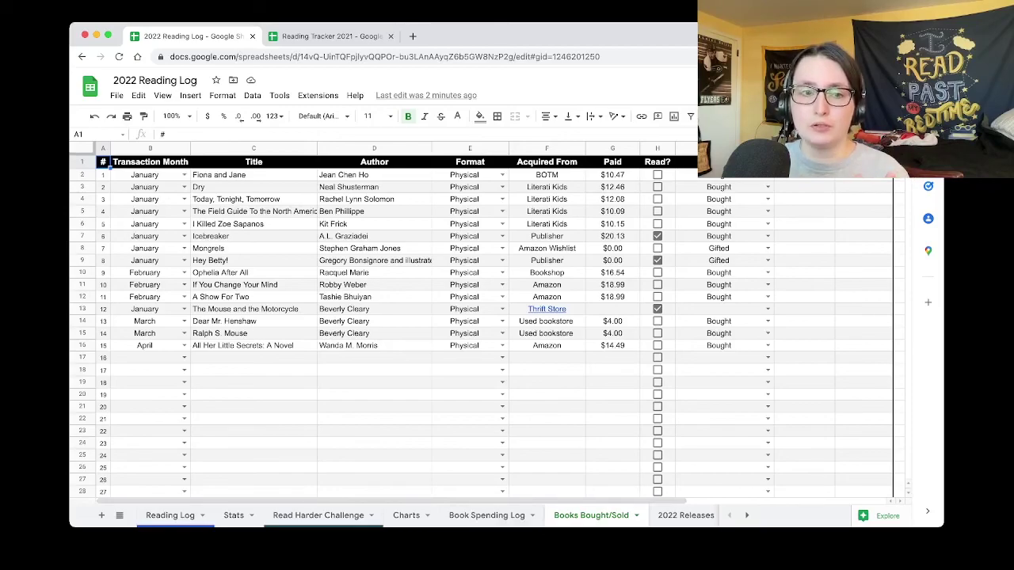
pyautogui.hotkey('ctrl', 'shift', 'pageup')
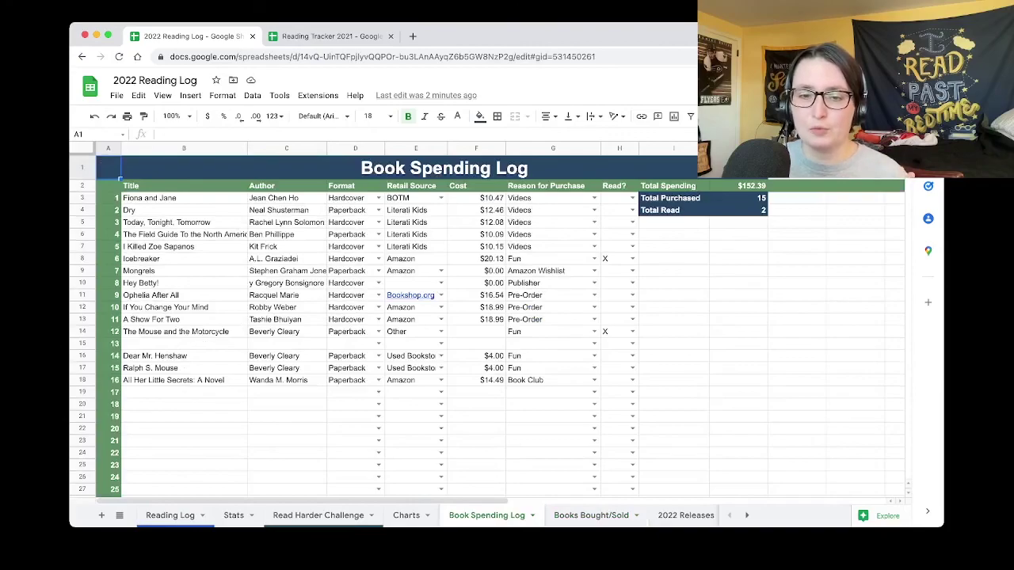
# Look over the 2022 Releases sheet, and switch to the INSTRUCTIONS sheet of the Reading Tracker 2021 spreadsheet.
pyautogui.hotkey('ctrl', 'shift', 'pagedown')
pyautogui.hotkey('ctrl', 'shift', 'pagedown')
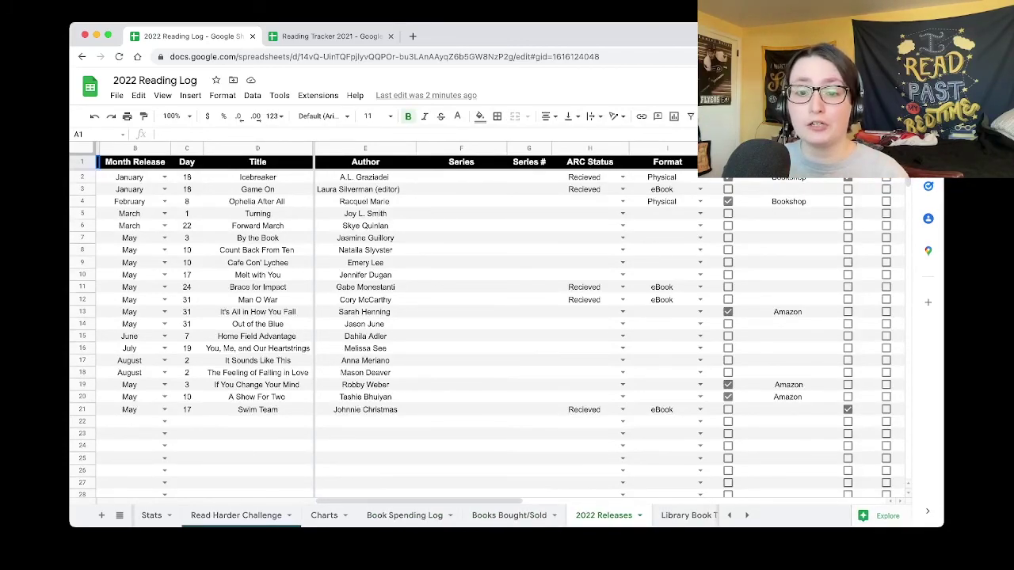
pyautogui.hotkey('ctrl', 'shift', 'pagedown')
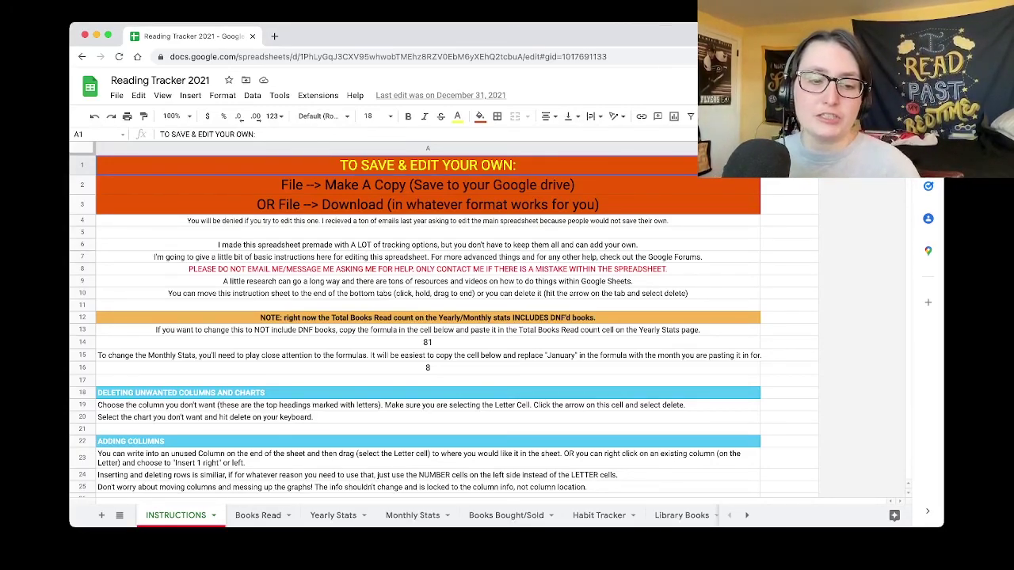
# Open the Books Read sheet and look over its list of books, starting with the Title column.
pyautogui.click(258, 515)
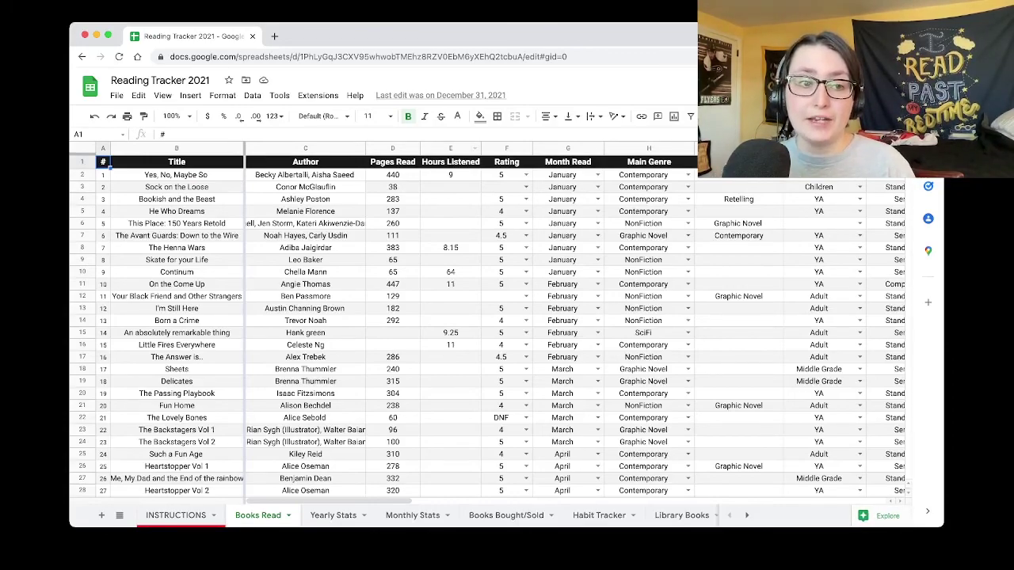
pyautogui.scroll(-20, 488, 325)
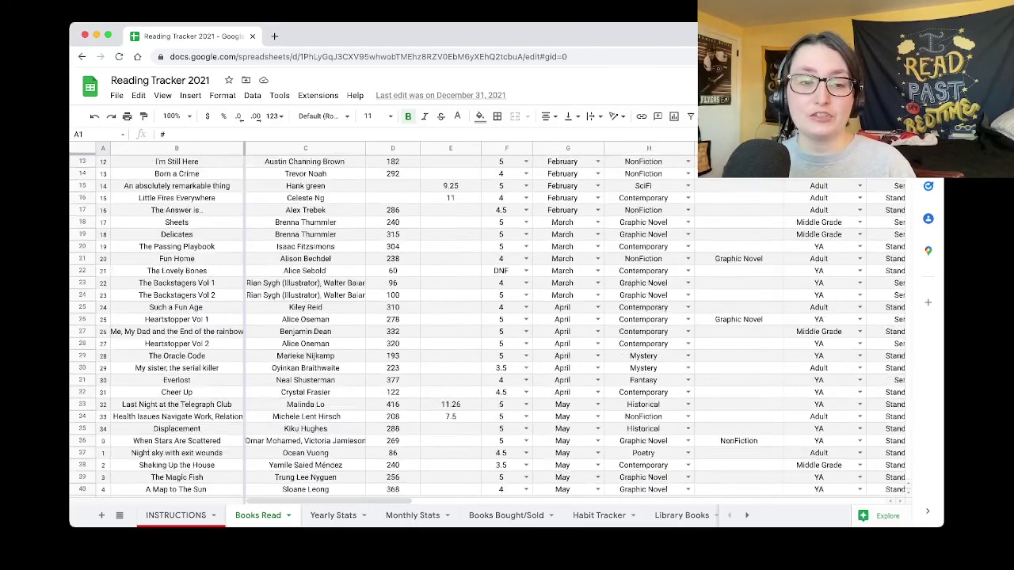
pyautogui.scroll(20, 488, 324)
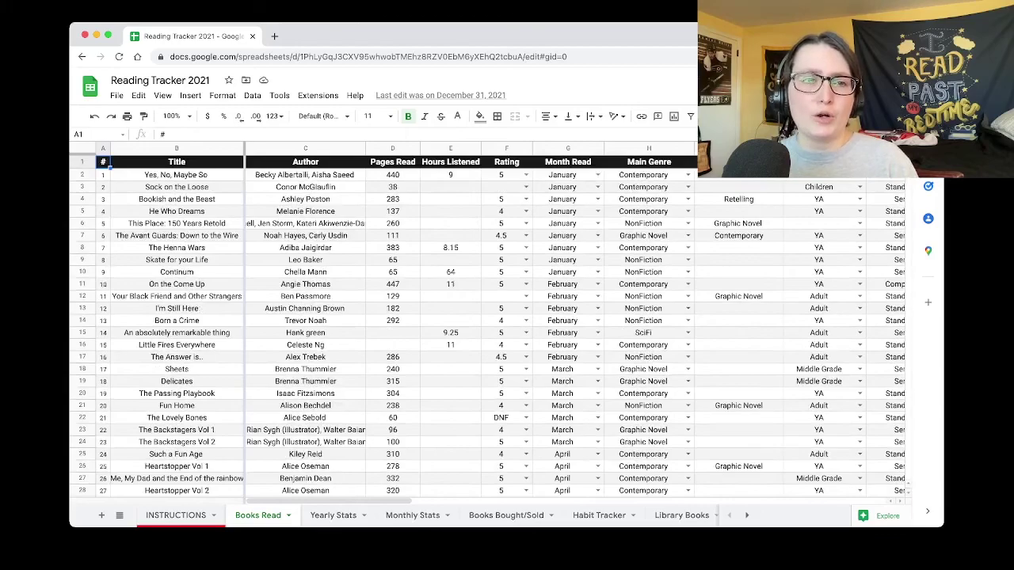
pyautogui.click(176, 162)
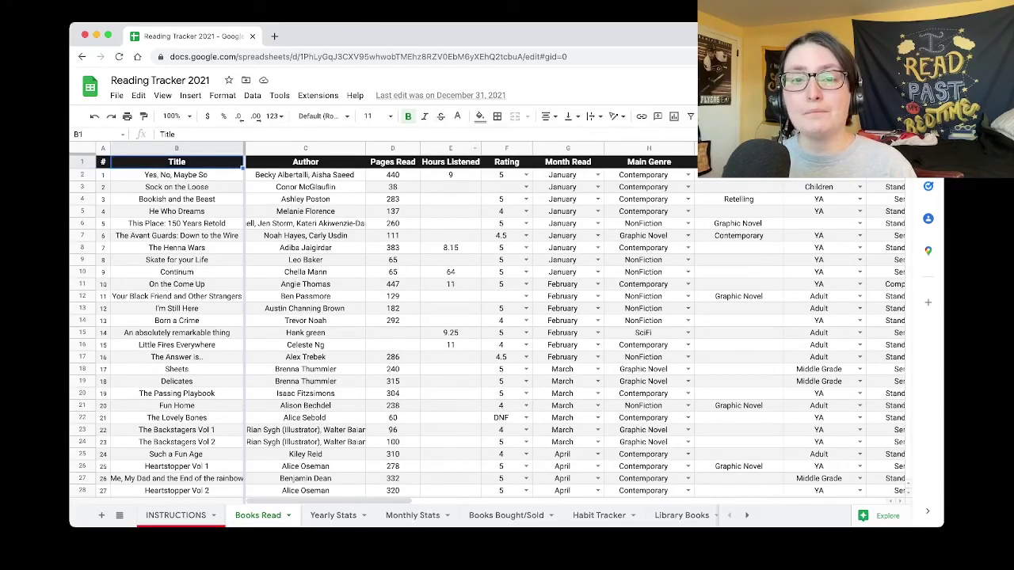
pyautogui.hscroll(3, 555, 325)
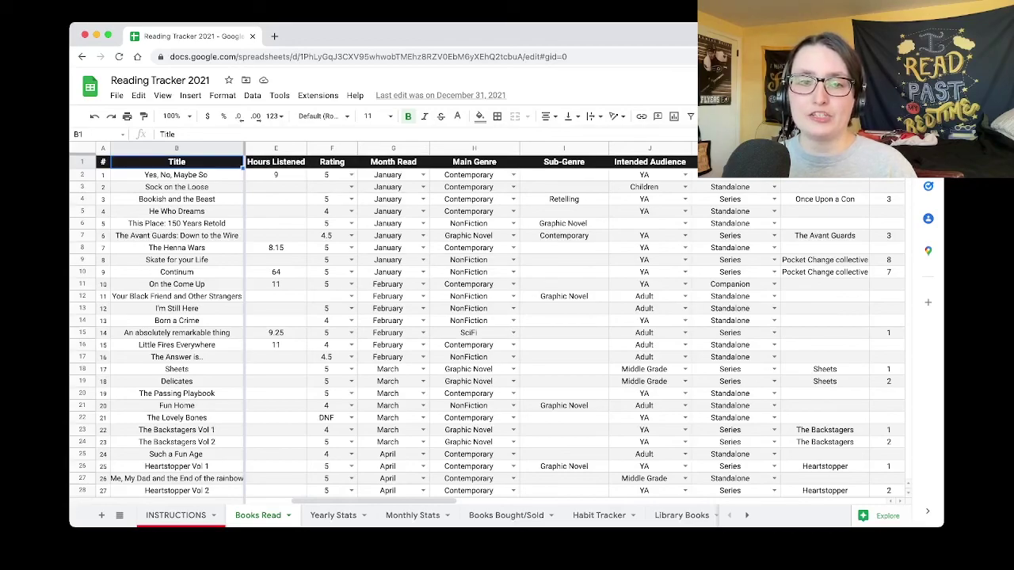
# Inspect the Main Genre, Sub-Genre and Intended Audience columns, the Serial? dropdown options, and the first book's series number and format cells.
pyautogui.click(473, 162)
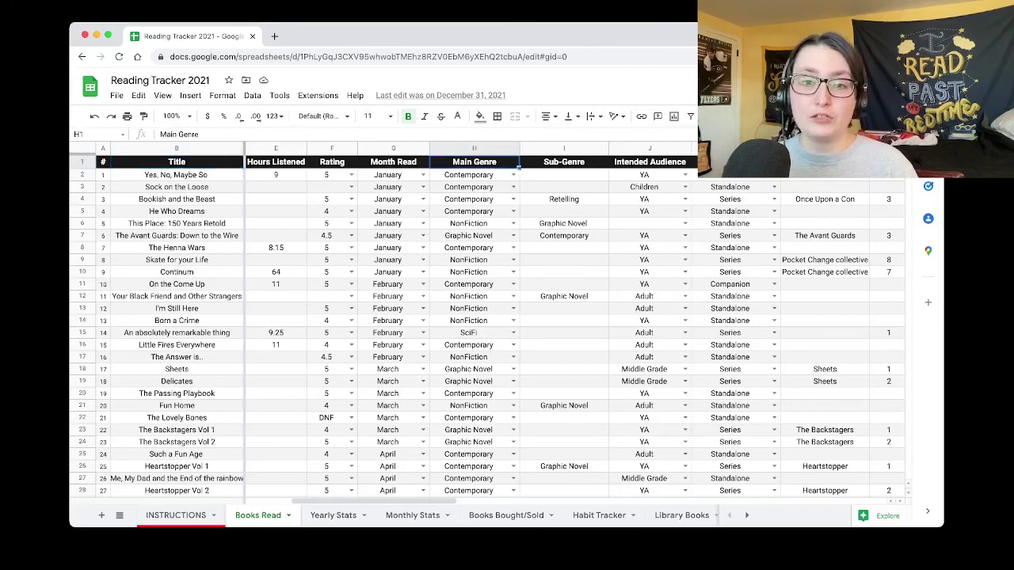
pyautogui.click(564, 162)
pyautogui.click(649, 162)
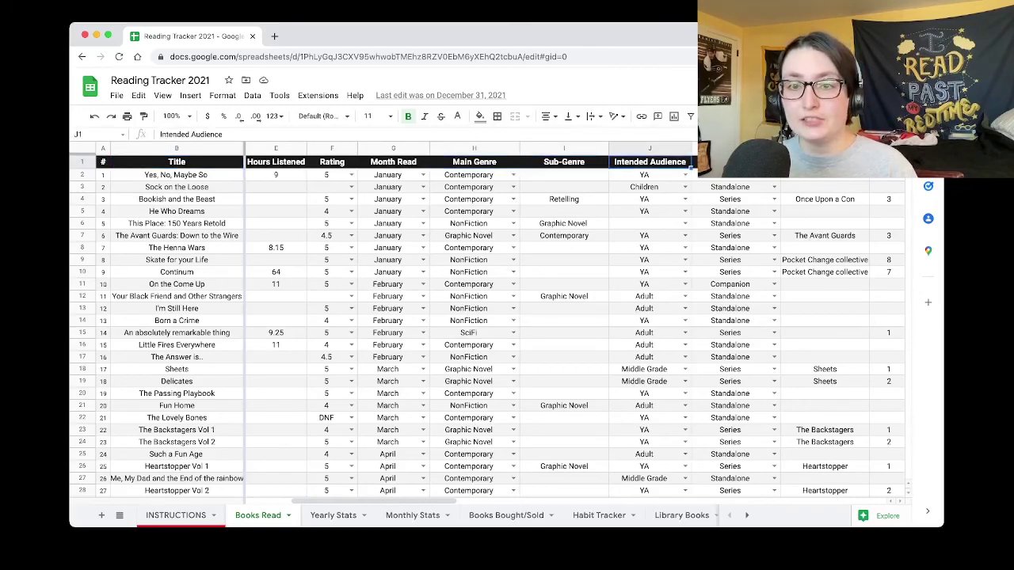
pyautogui.click(729, 162)
pyautogui.click(774, 174)
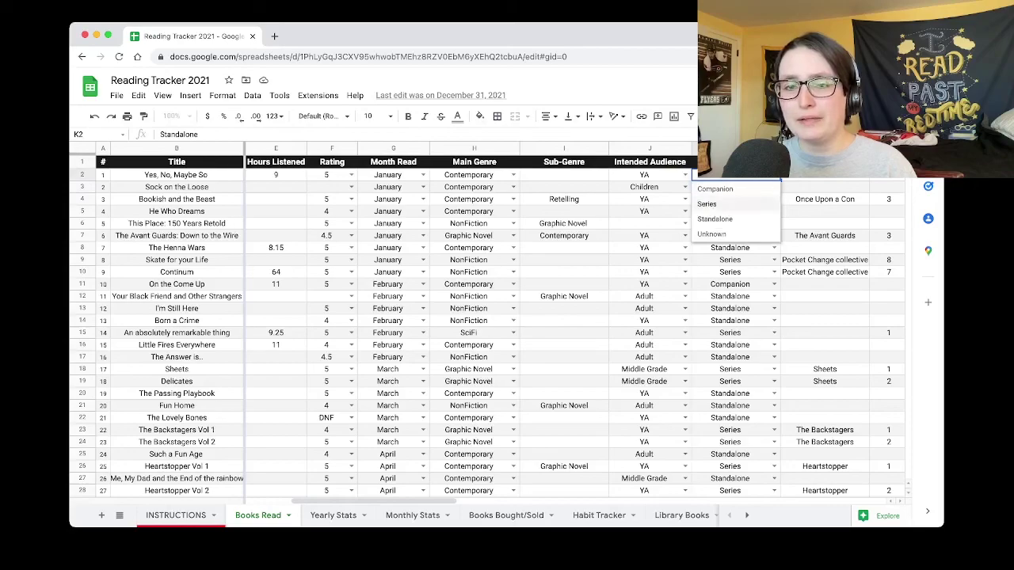
pyautogui.click(888, 174)
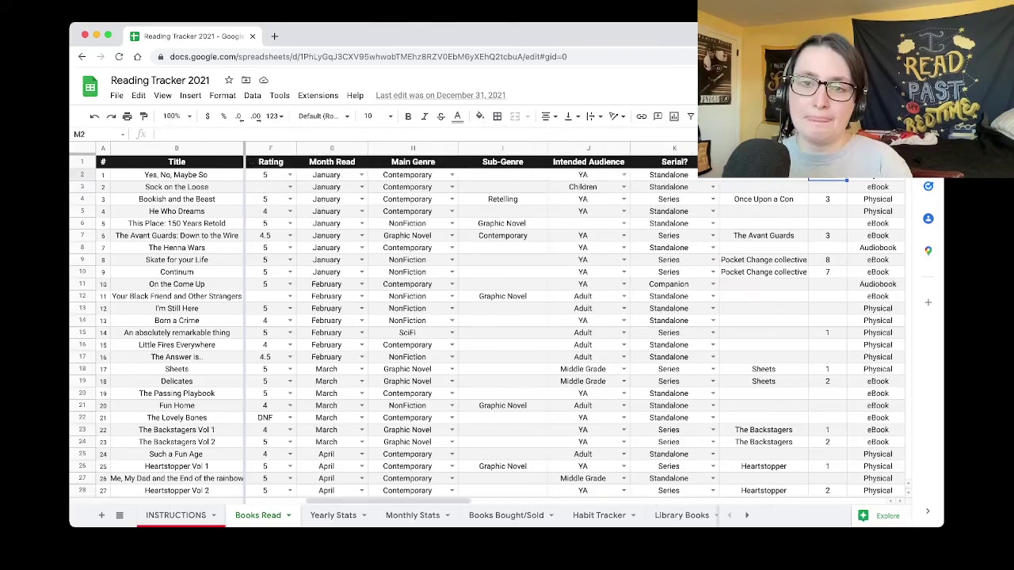
pyautogui.click(879, 174)
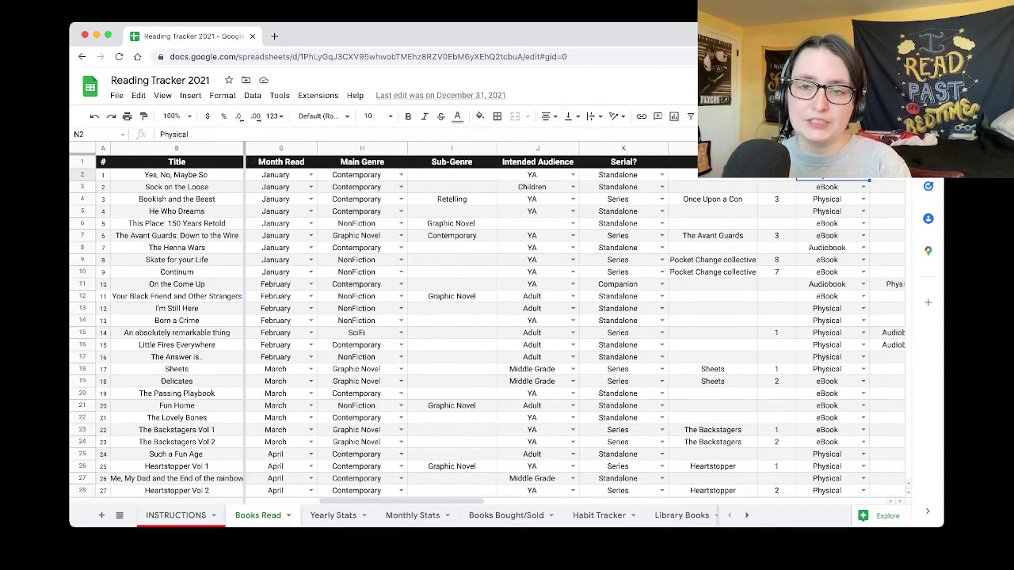
# Inspect the first book's Format 2, Release Date and Type of Publication cells, including their dropdown options.
pyautogui.click(880, 174)
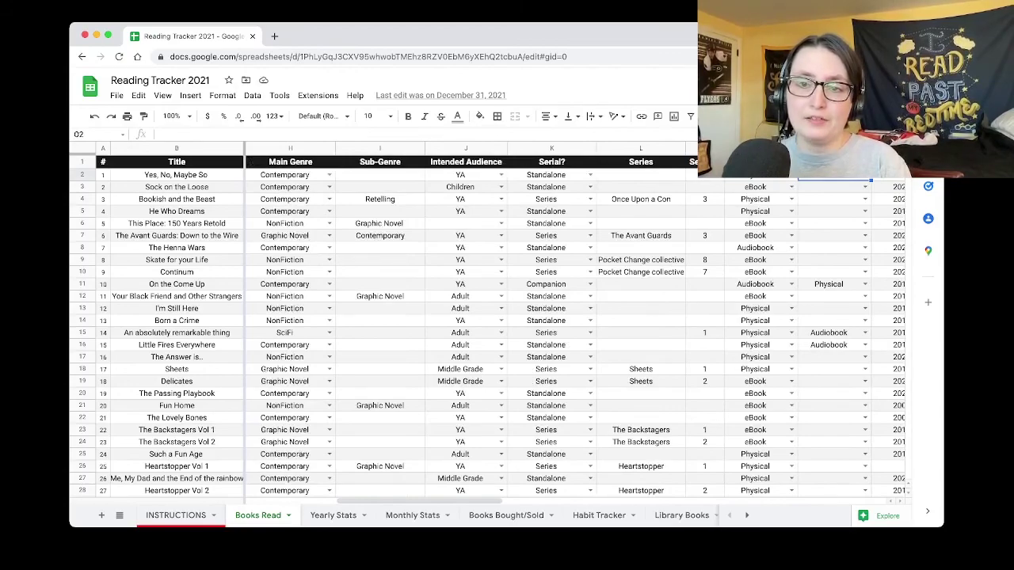
pyautogui.click(865, 174)
pyautogui.press('Escape')
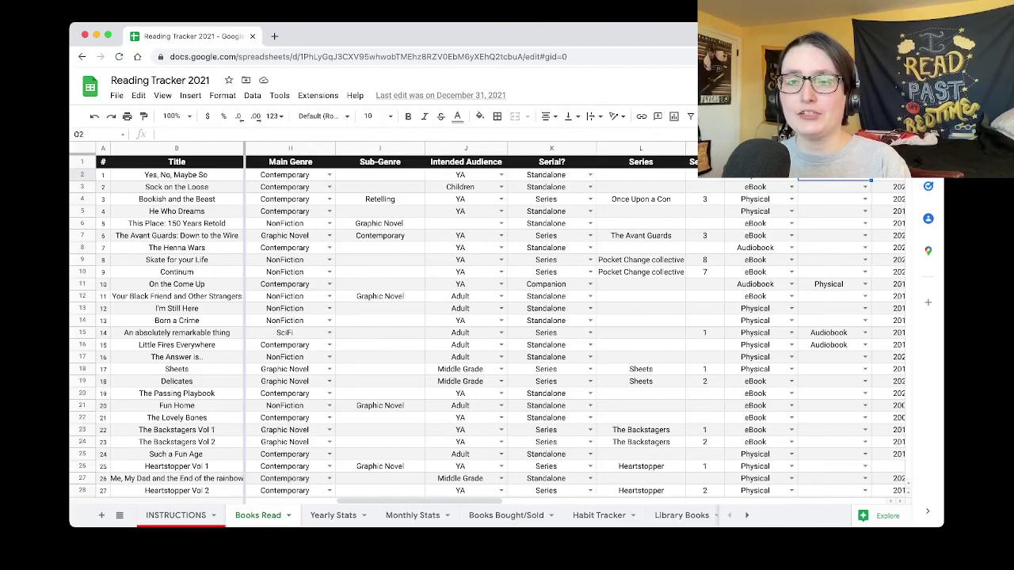
pyautogui.click(887, 174)
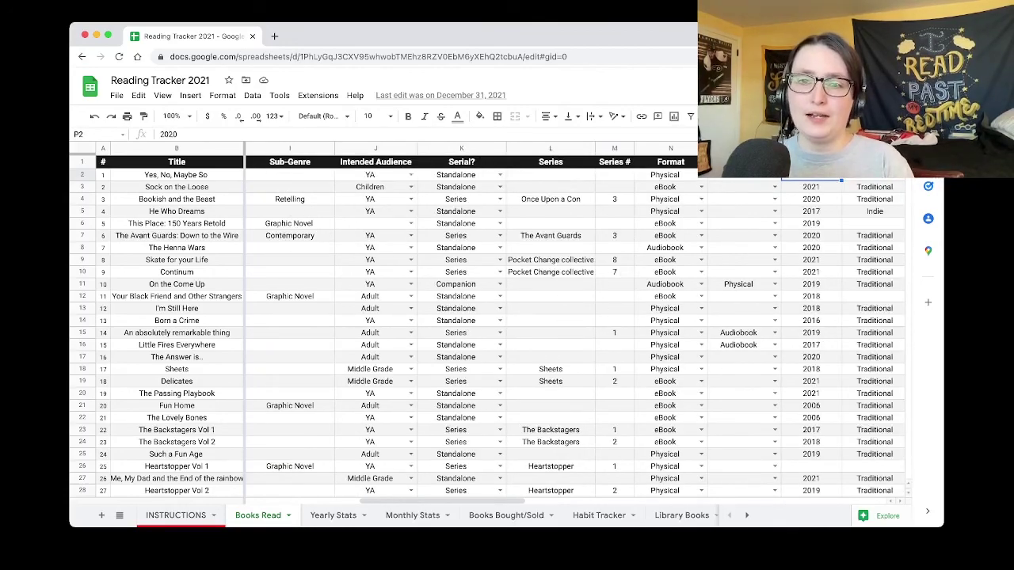
pyautogui.click(872, 174)
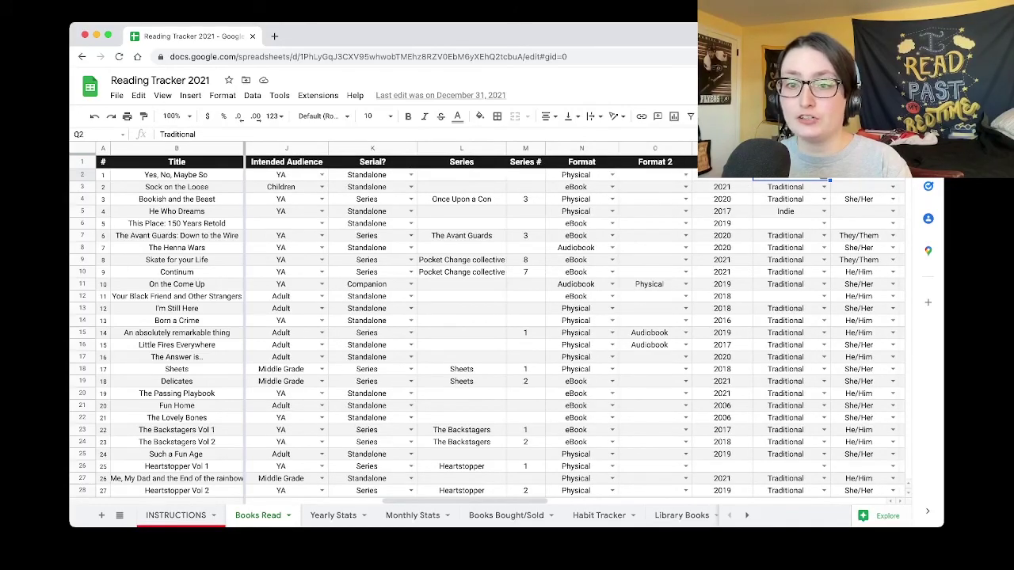
pyautogui.press('Return')
pyautogui.press('Escape')
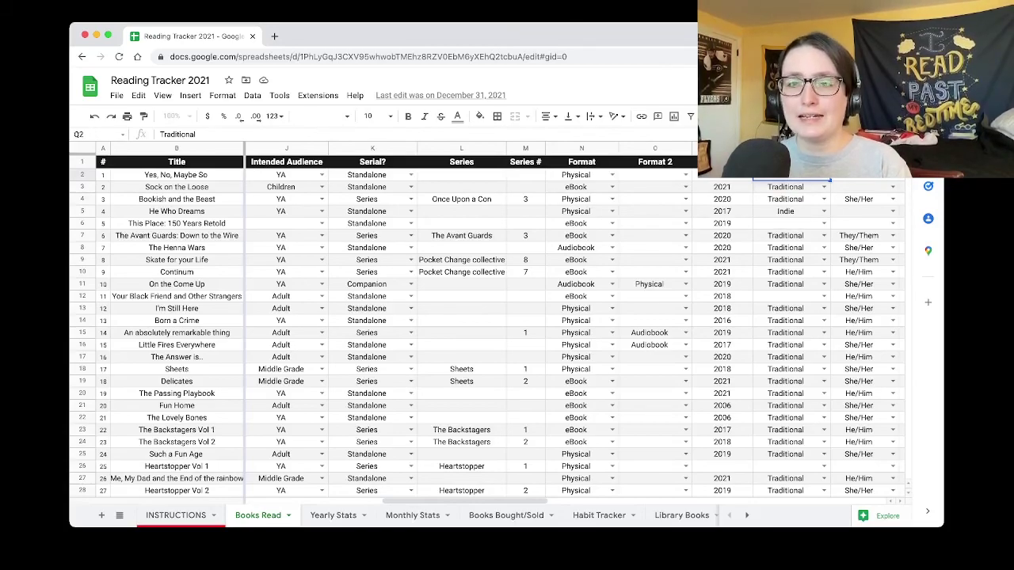
# Open the first book's Author Identity dropdown and go through its options, from Agender to Unknown.
pyautogui.press('Right')
pyautogui.press('Return')
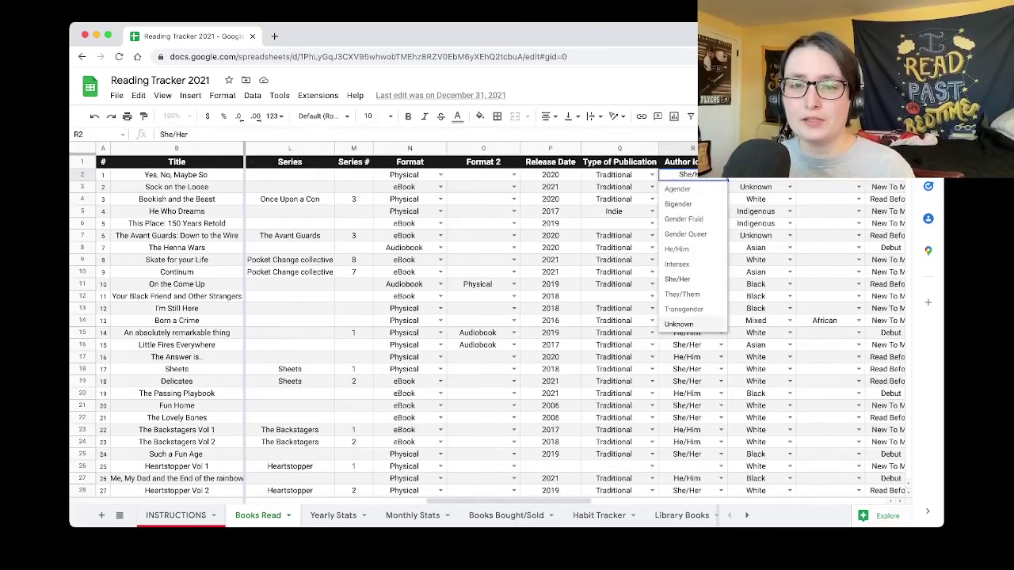
pyautogui.press('Down')
pyautogui.press('Down')
pyautogui.press('Down')
pyautogui.press('Down')
pyautogui.press('Down')
pyautogui.press('Down')
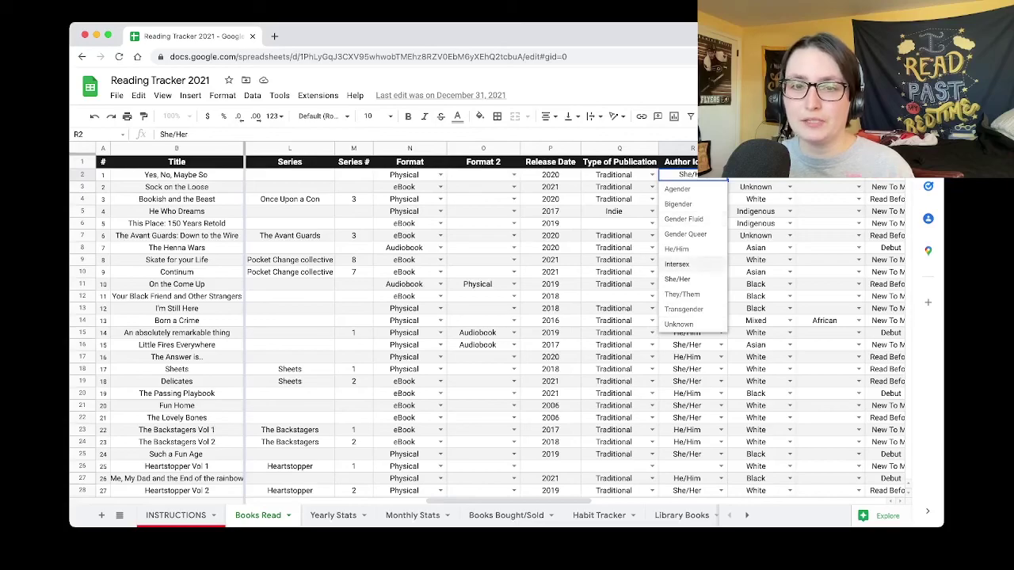
pyautogui.press('Up')
pyautogui.press('Up')
pyautogui.press('Up')
pyautogui.press('Up')
pyautogui.press('Up')
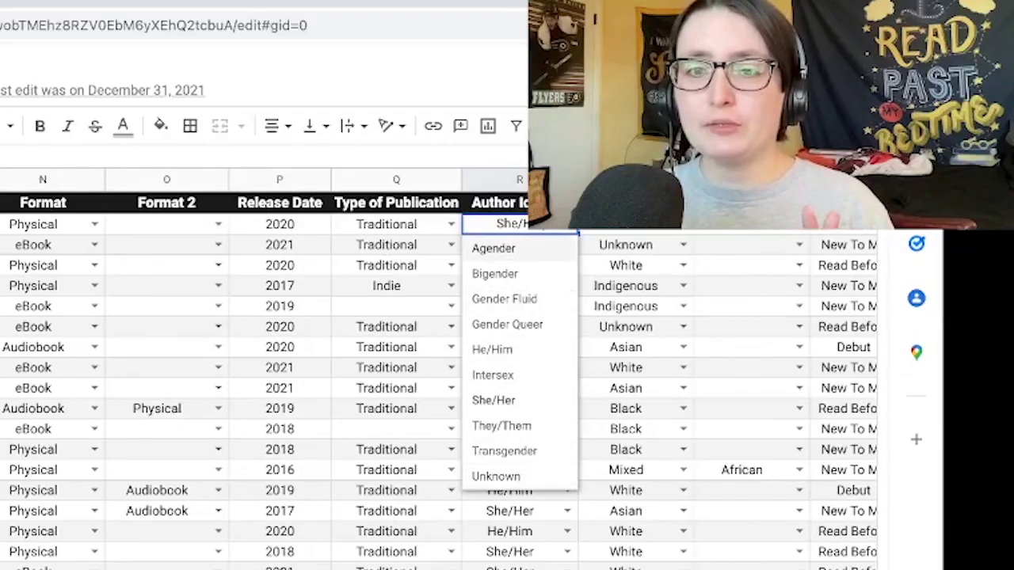
pyautogui.press('Down')
pyautogui.press('Down')
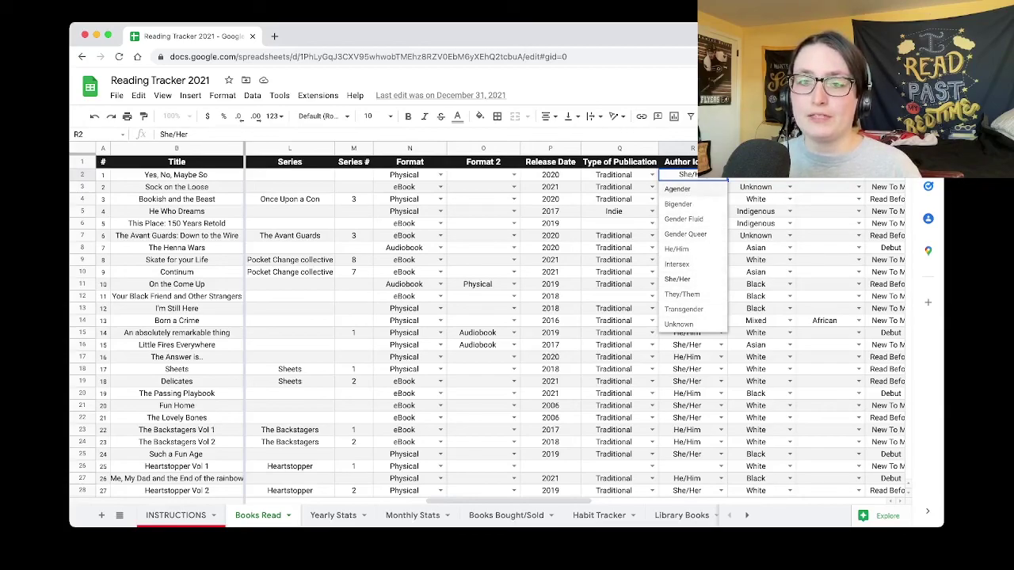
# Inspect the first book's two Author Race cells and its Author Status, #OwnVoices? and Acquired? cells.
pyautogui.click(761, 185)
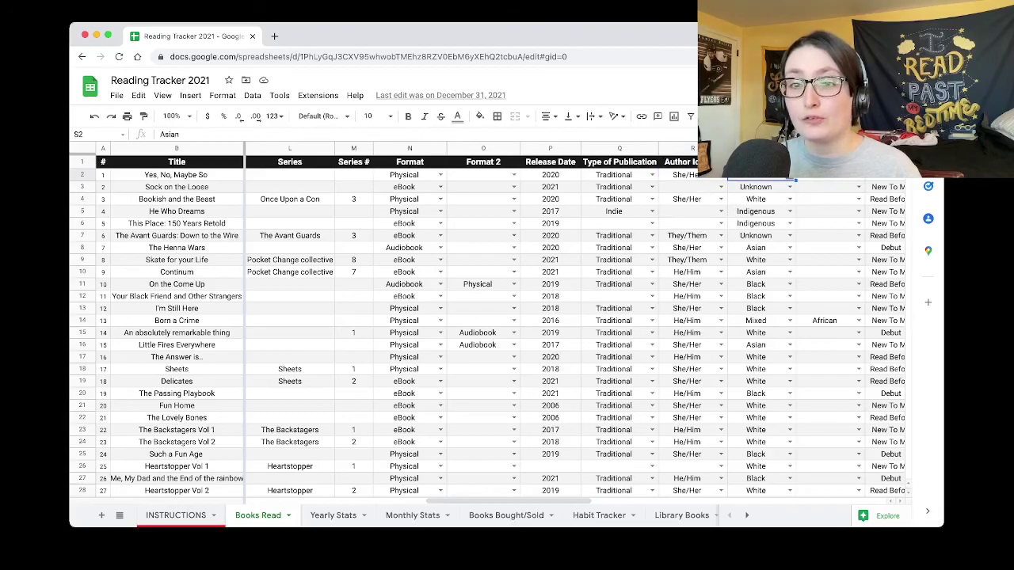
pyautogui.click(829, 176)
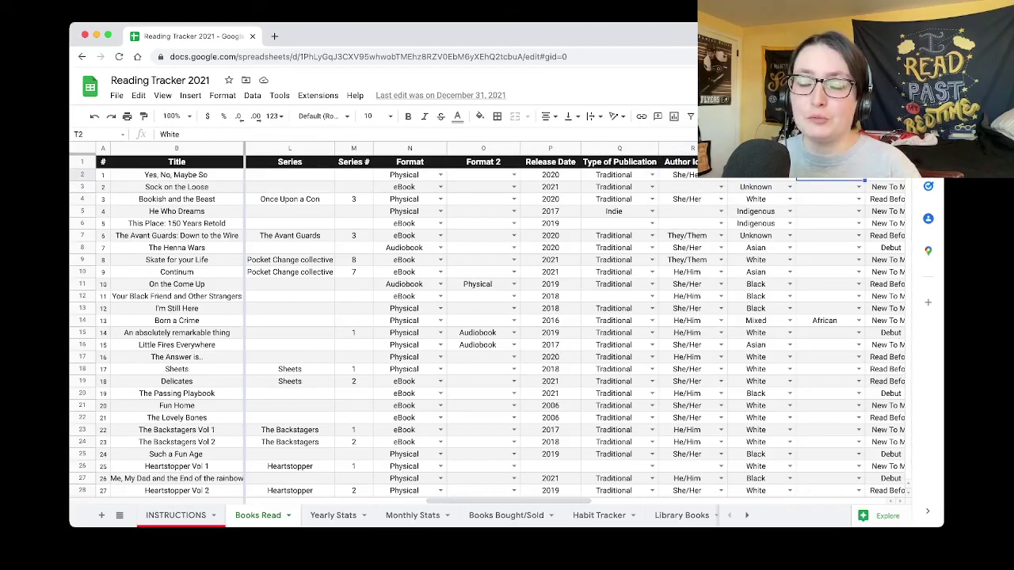
pyautogui.click(885, 176)
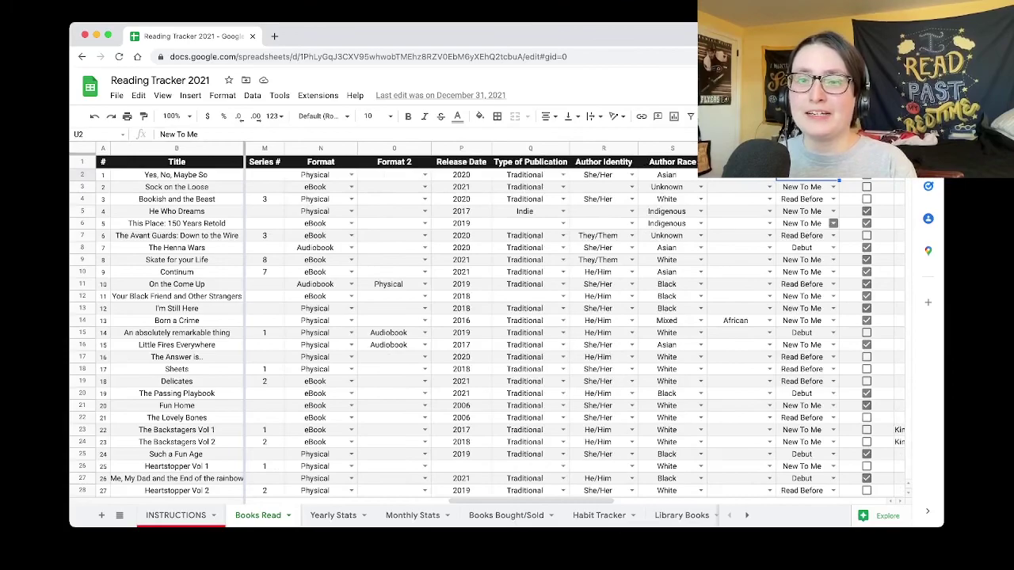
pyautogui.click(866, 176)
pyautogui.click(899, 176)
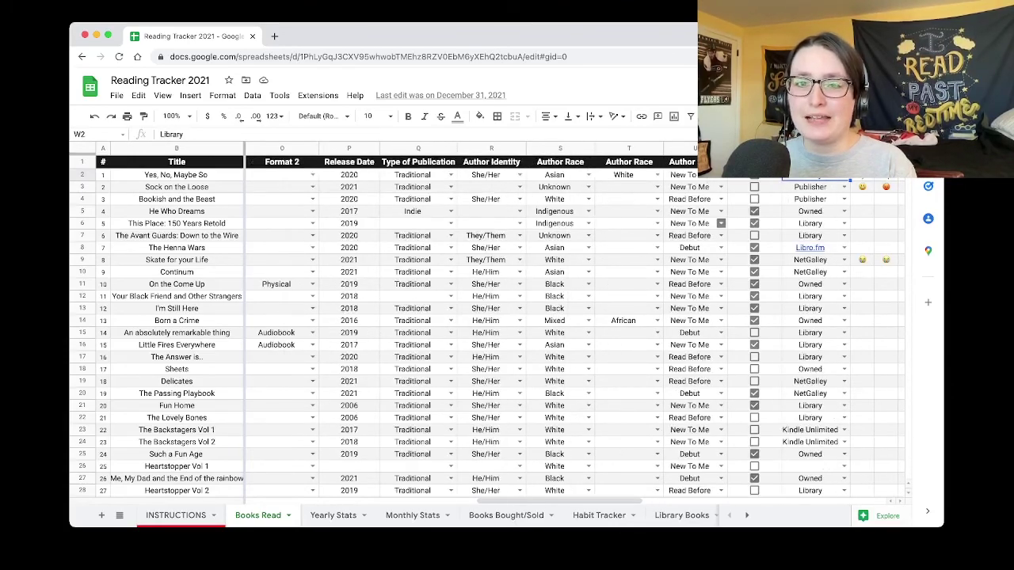
# Review the Debut, Read Before and New To Me options in the first book's Author Status dropdown, ending on its #OwnVoices? checkbox.
pyautogui.click(689, 174)
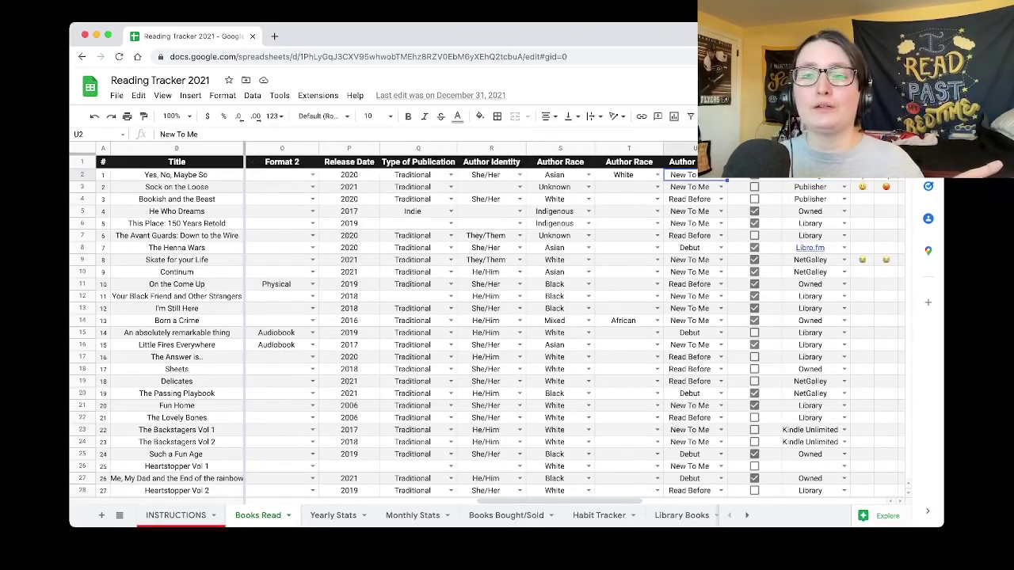
pyautogui.press('Return')
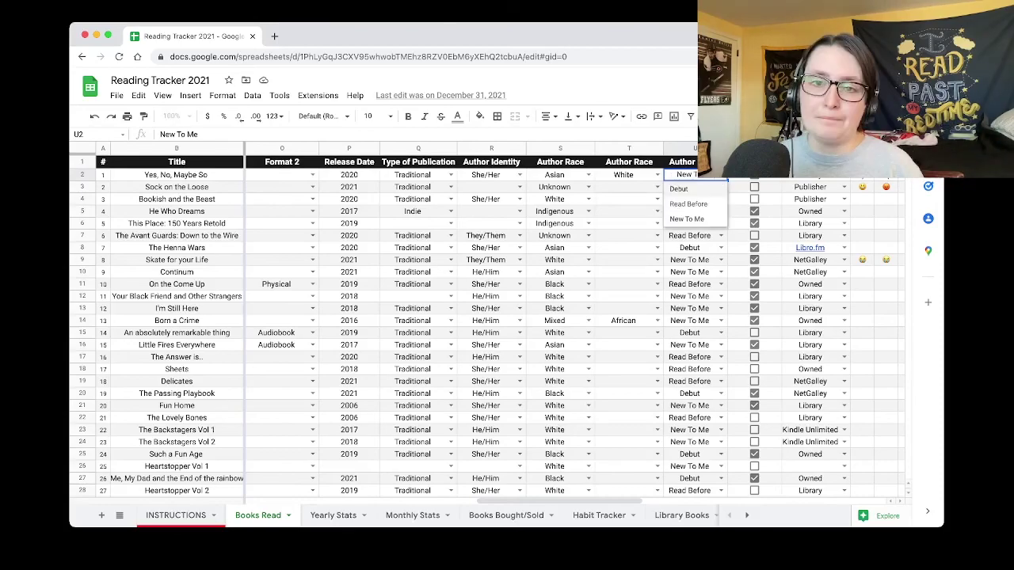
pyautogui.press('Down')
pyautogui.press('Down')
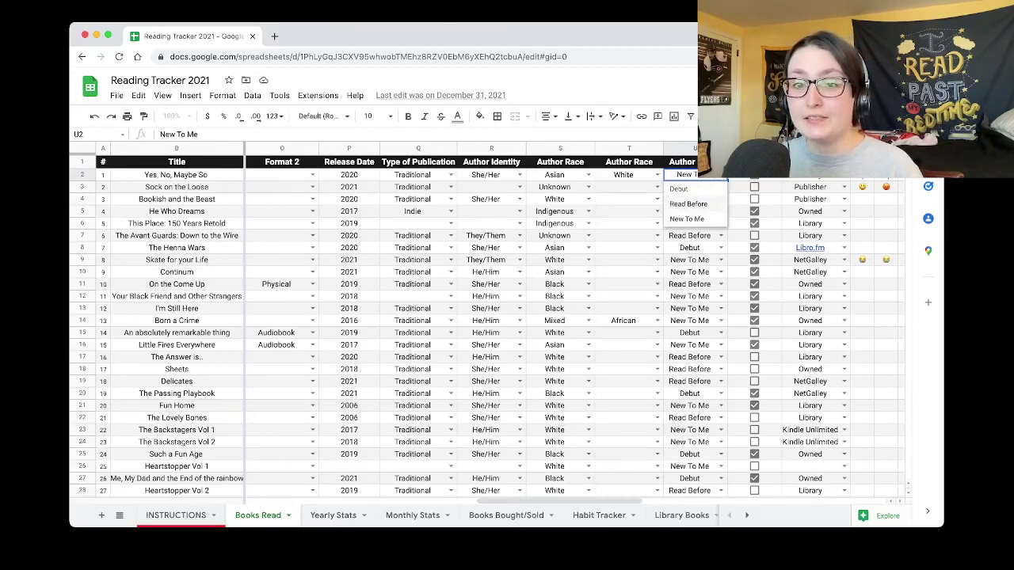
pyautogui.press('Up')
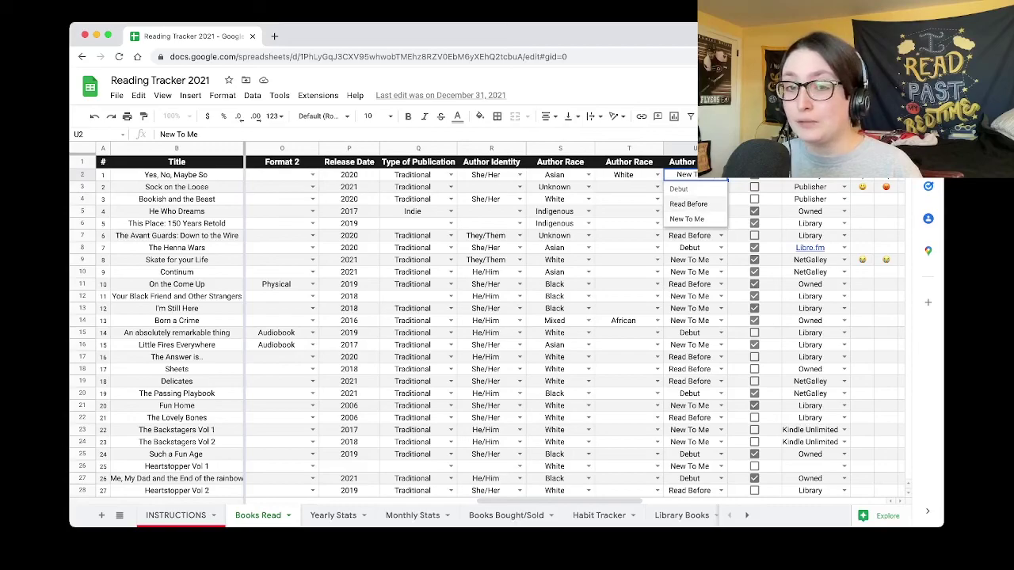
pyautogui.press('Up')
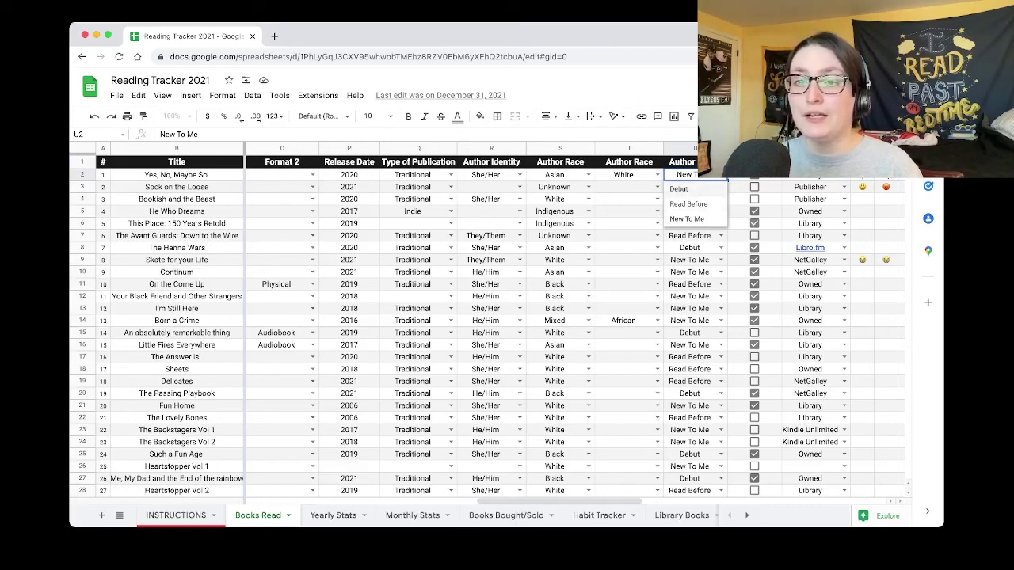
pyautogui.press('Tab')
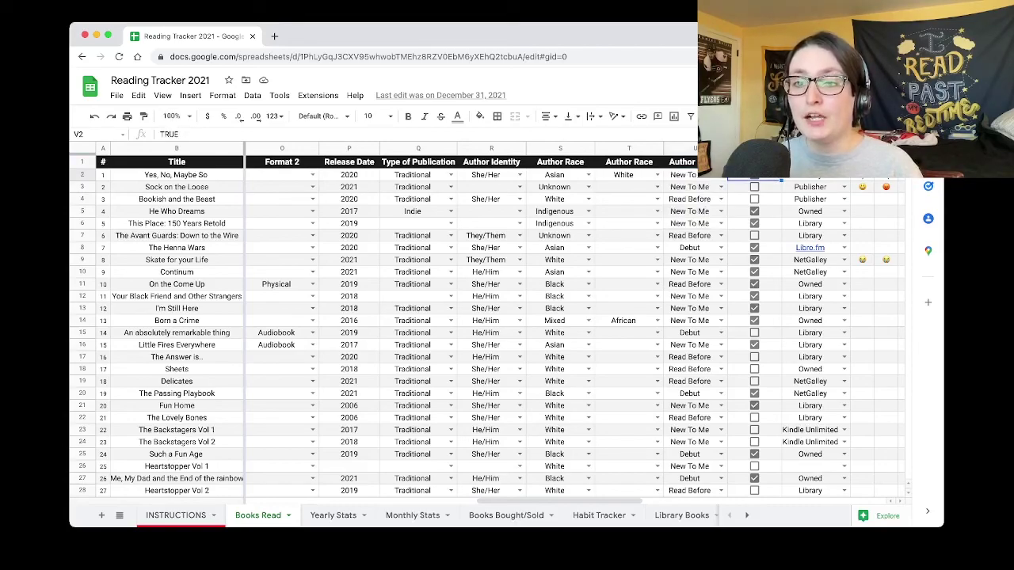
# Open the first book's Acquired? dropdown and go through its source options, from Audible to Other.
pyautogui.click(810, 162)
pyautogui.press('Down')
pyautogui.press('Return')
pyautogui.press('Down')
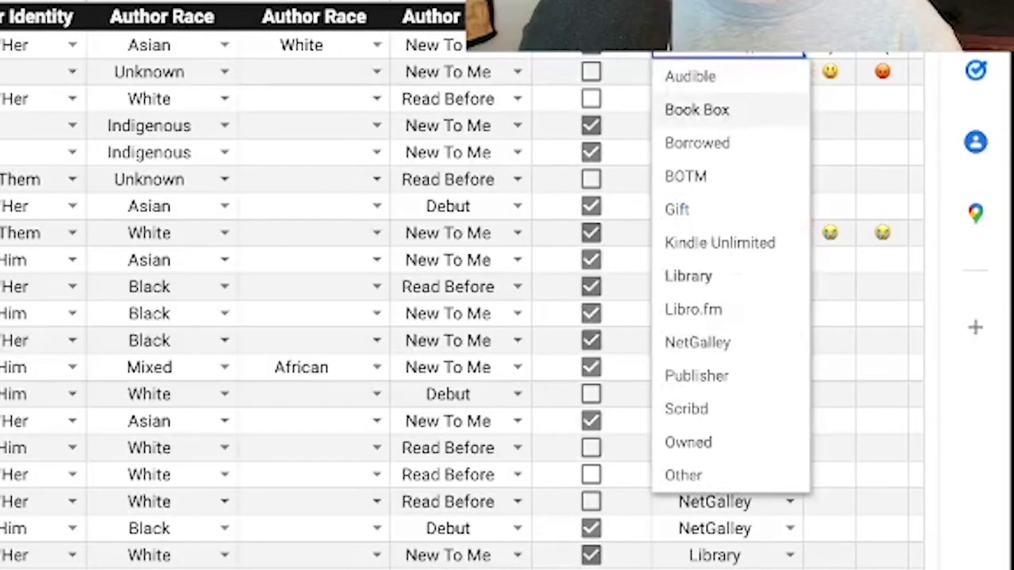
pyautogui.press('Down')
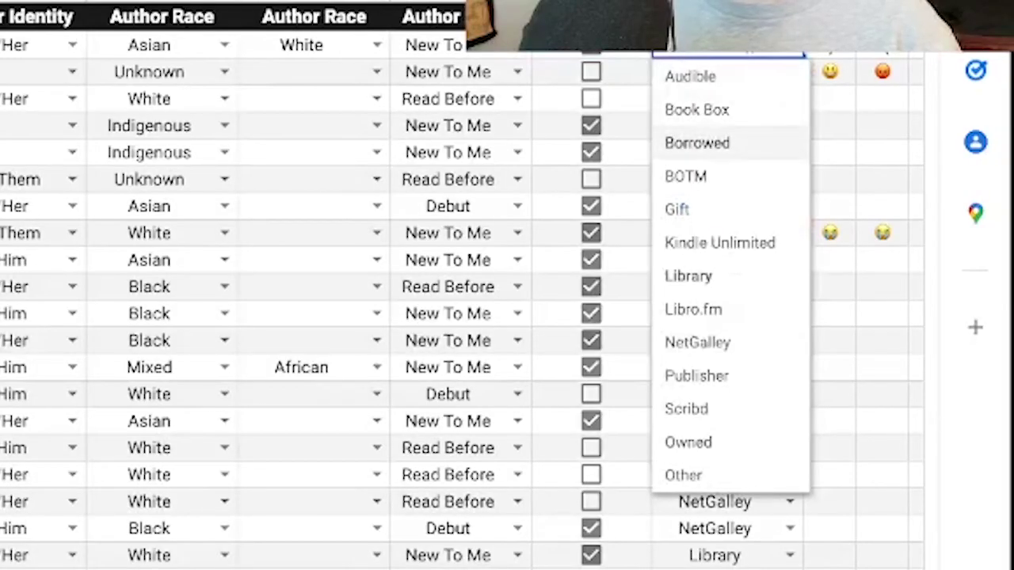
pyautogui.press('Down')
pyautogui.press('Down')
pyautogui.press('Down')
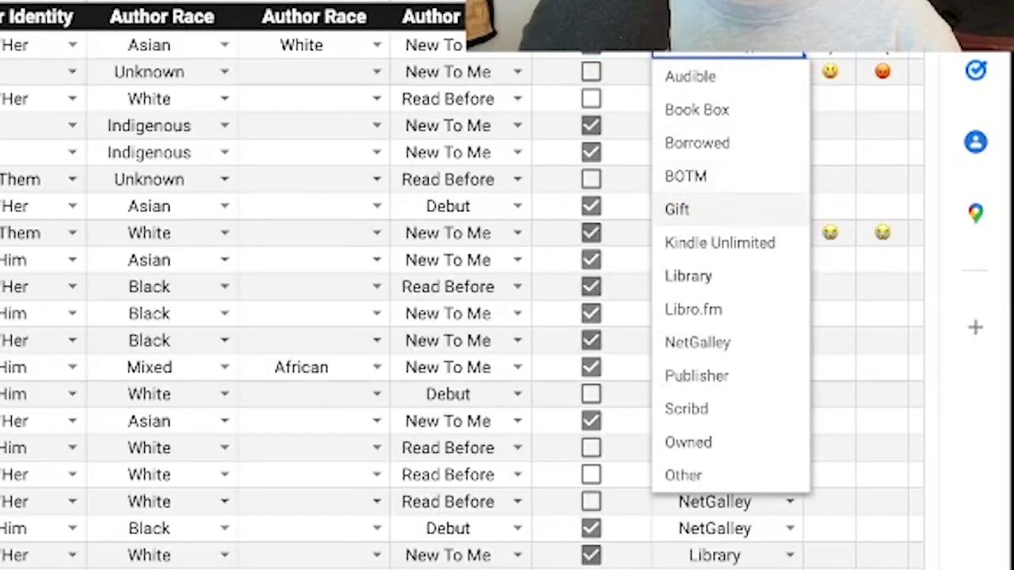
pyautogui.press('Down')
pyautogui.press('Down')
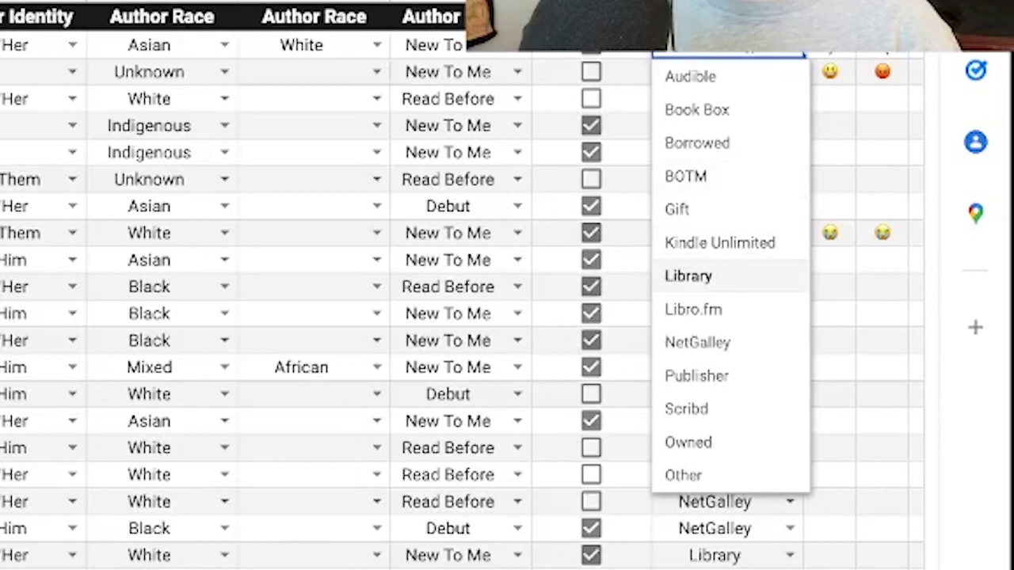
pyautogui.press('Down')
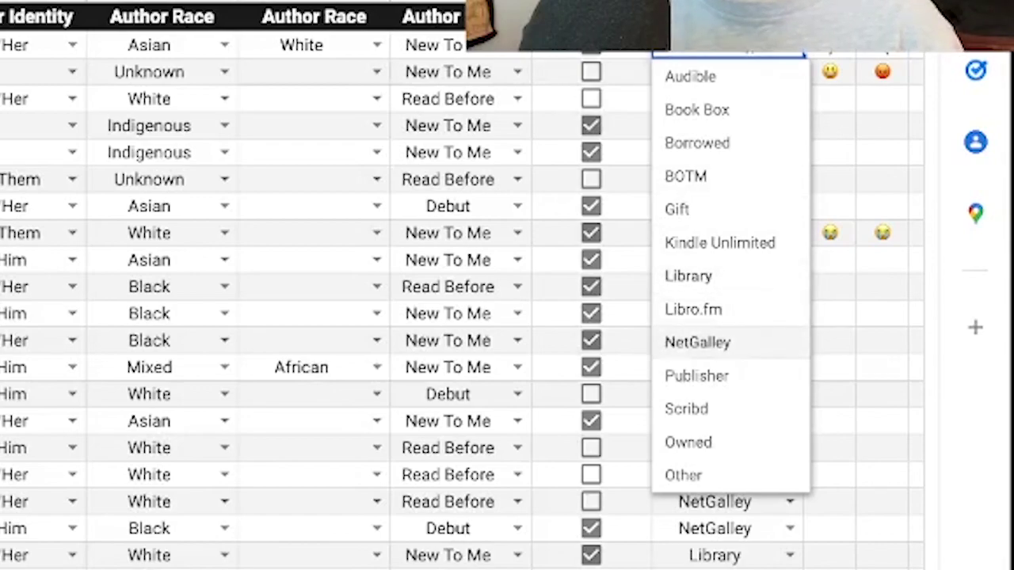
pyautogui.press('Down')
pyautogui.press('Down')
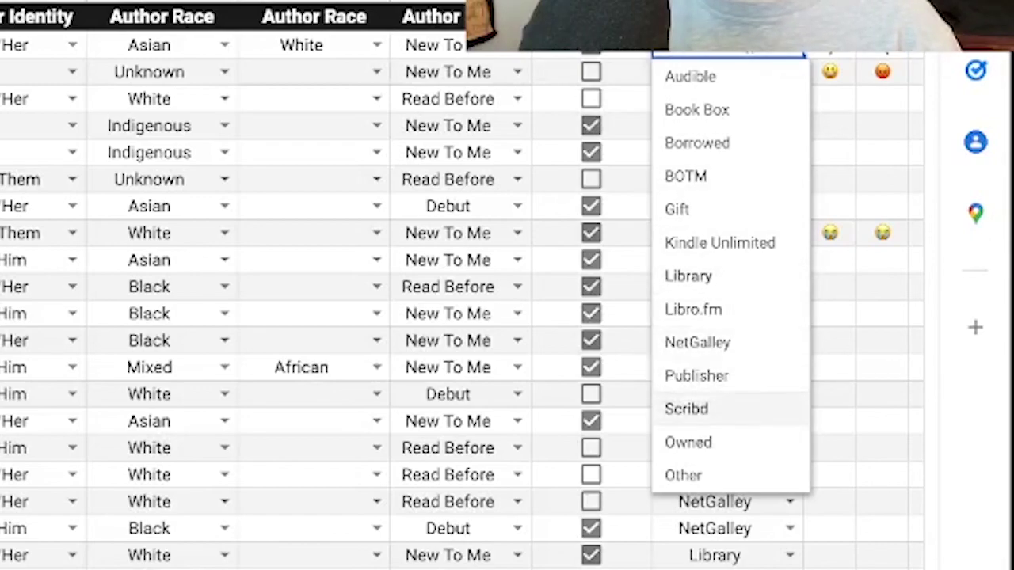
pyautogui.press('Down')
pyautogui.press('Down')
# Inspect the Quarter Mood Tracker cells and the Date Started cell in the He Who Dreams row.
pyautogui.click(830, 125)
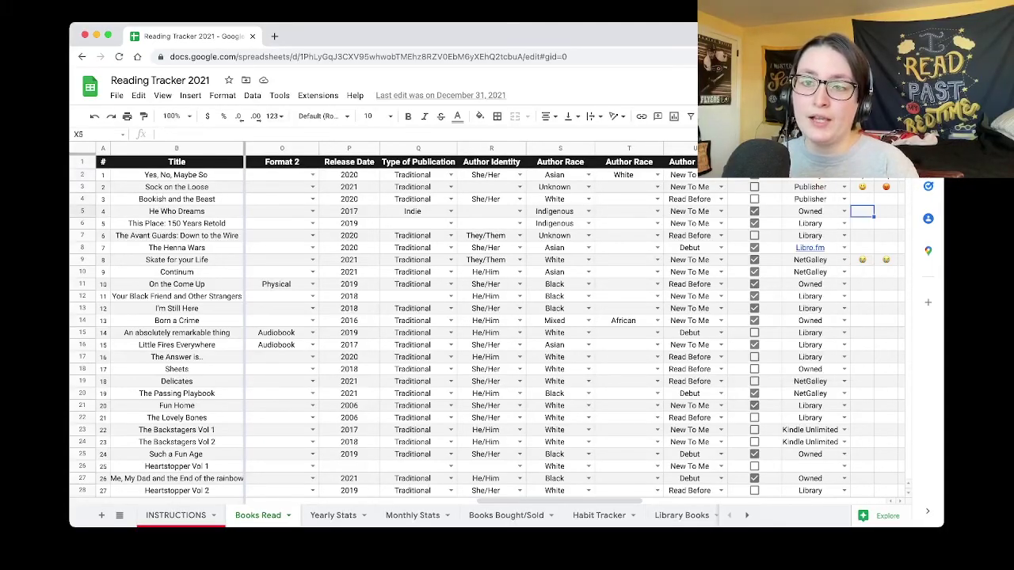
pyautogui.press('Right')
pyautogui.press('Right')
pyautogui.press('Right')
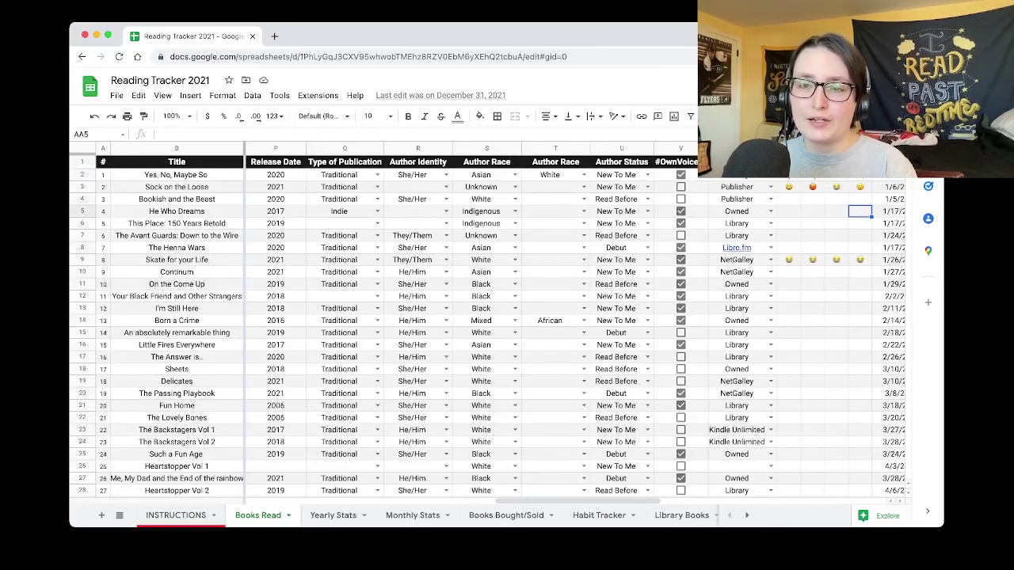
pyautogui.press('Right')
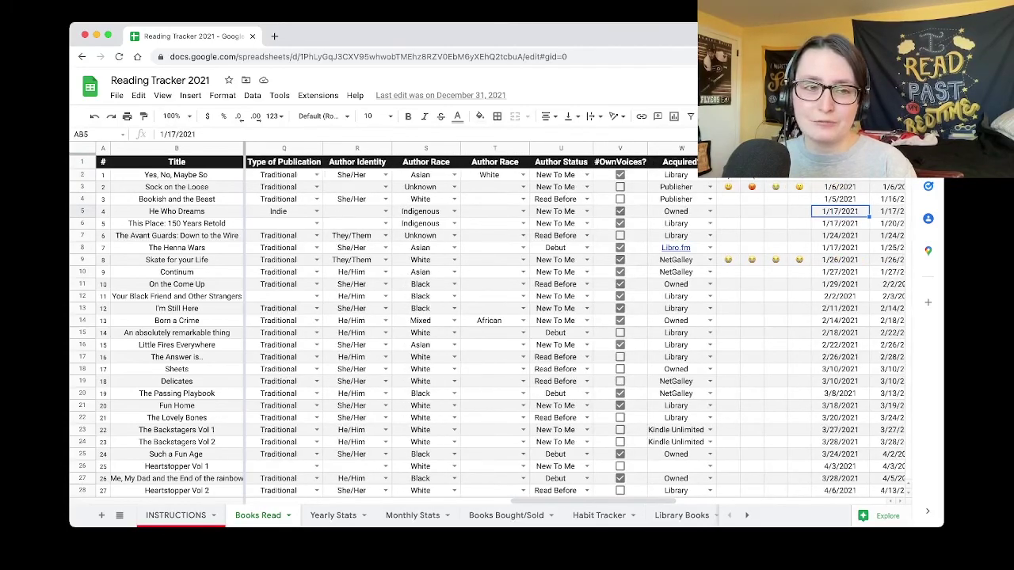
# Trace the Skate for your Life row from its title across all columns, past the mood tracker emojis, to its finish date.
pyautogui.click(177, 260)
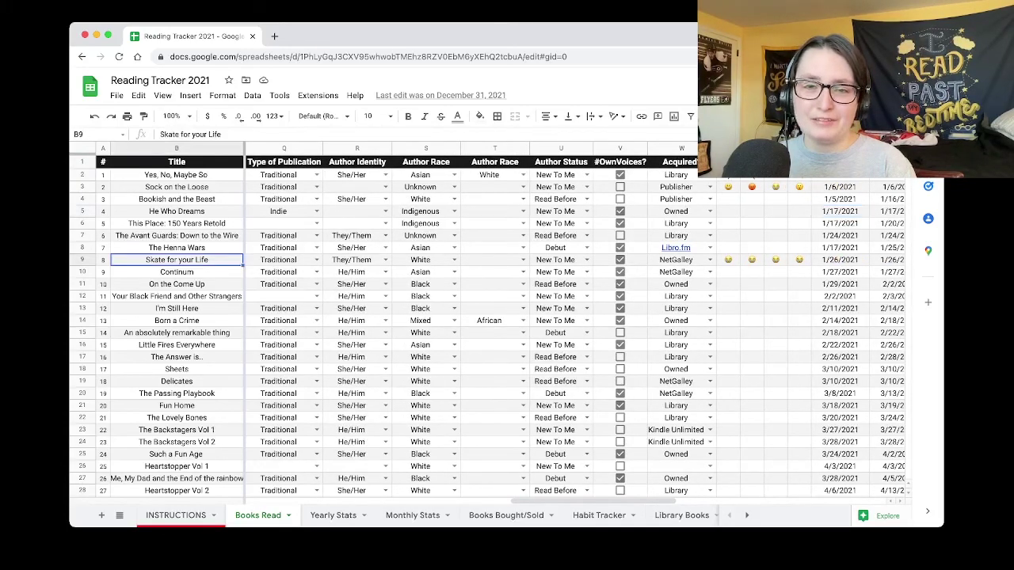
pyautogui.press('Right')
pyautogui.press('Right')
pyautogui.press('Right')
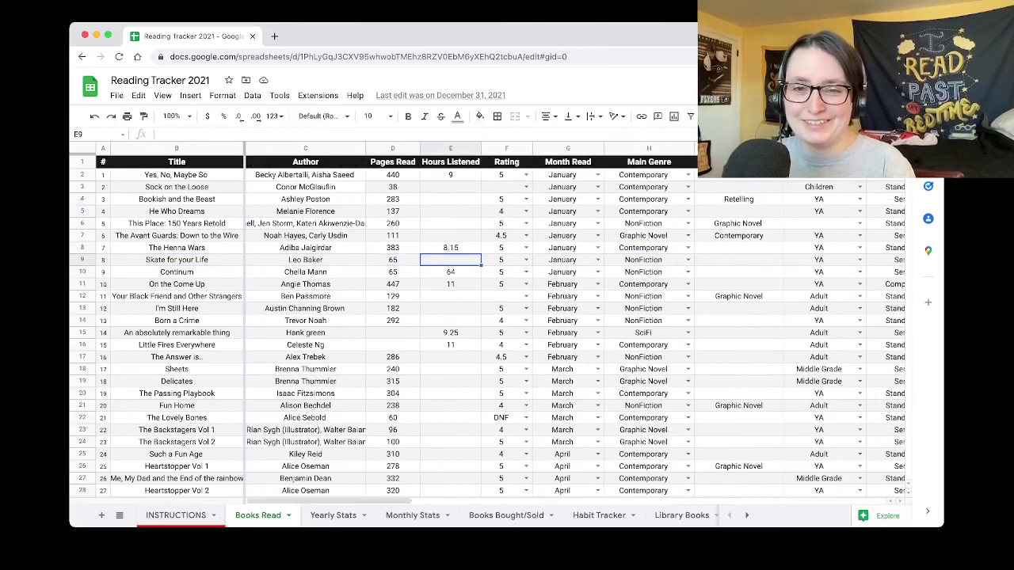
pyautogui.press('Right')
pyautogui.press('Right')
pyautogui.press('Right')
pyautogui.press('Right')
pyautogui.press('Right')
pyautogui.press('Right')
pyautogui.press('Right')
pyautogui.press('Right')
pyautogui.press('Right')
pyautogui.press('Right')
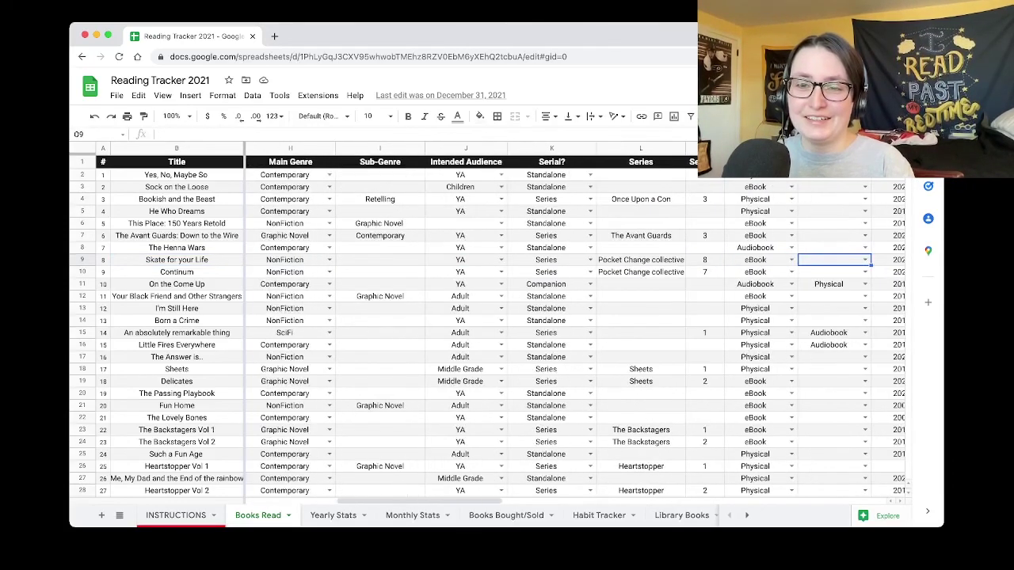
pyautogui.press('Right')
pyautogui.press('Right')
pyautogui.press('Right')
pyautogui.press('Right')
pyautogui.press('Right')
pyautogui.press('Right')
pyautogui.press('Right')
pyautogui.press('Right')
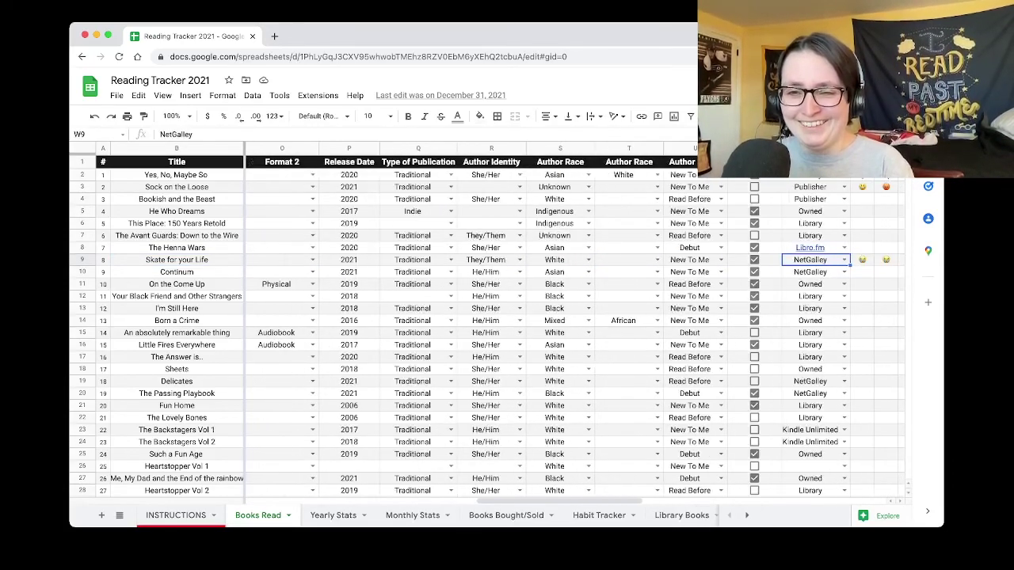
pyautogui.press('Right')
pyautogui.press('Right')
pyautogui.press('Right')
pyautogui.press('Right')
pyautogui.press('Right')
pyautogui.press('Right')
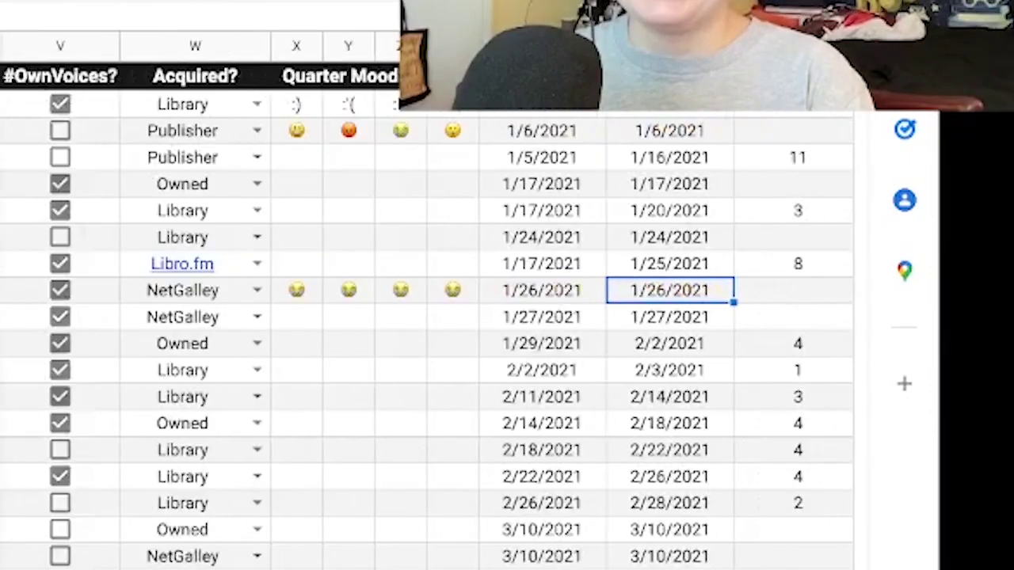
# Look over the columns after Date Finished, ending on the checkbox in the On the Come Up row.
pyautogui.press('Right')
pyautogui.press('Right')
pyautogui.press('Down')
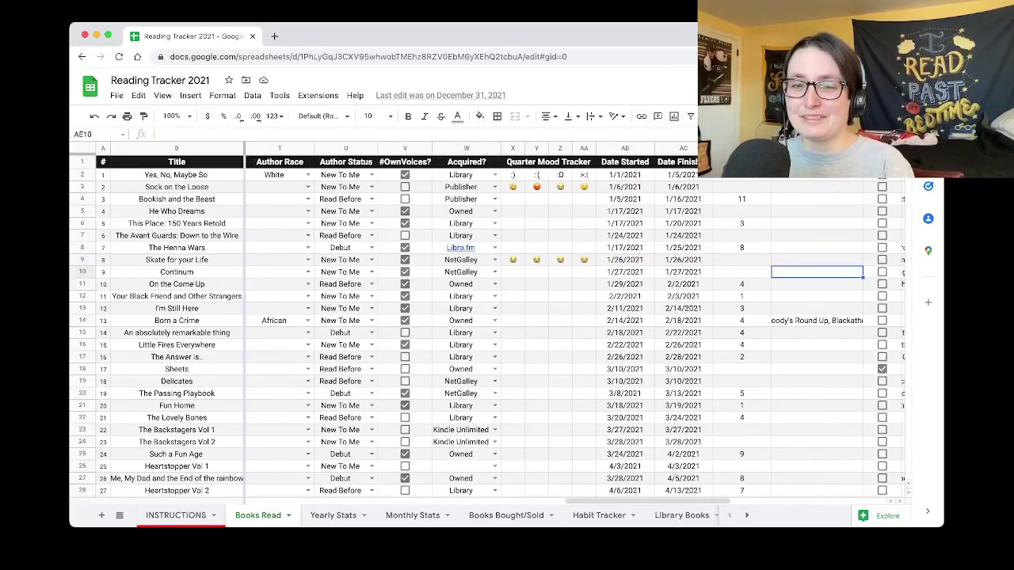
pyautogui.press('Down')
pyautogui.press('Right')
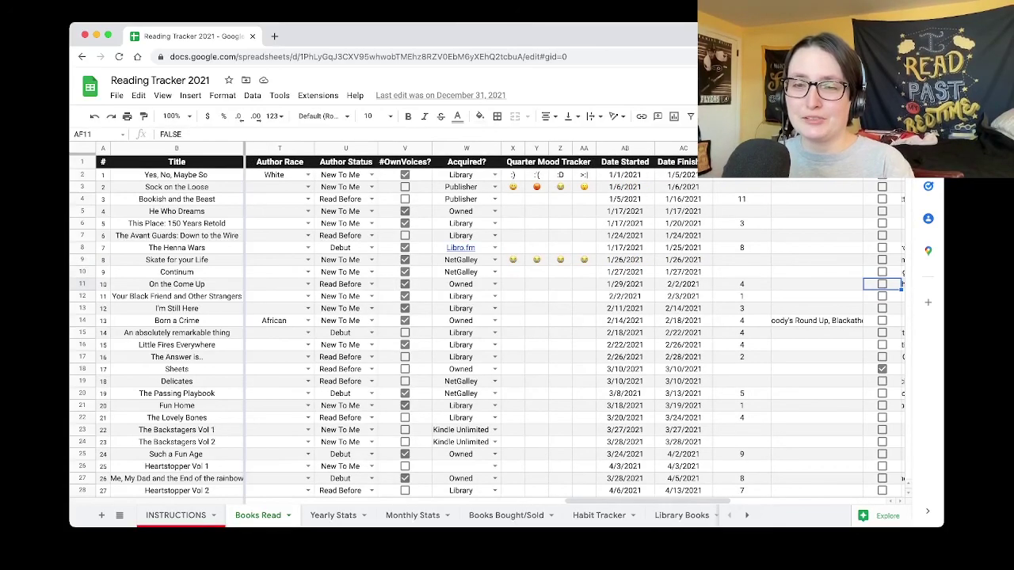
# Go back from the On the Come Up checkbox to the Date Started cell in the Skate for your Life row.
pyautogui.press('Up')
pyautogui.press('Left')
pyautogui.press('Left')
pyautogui.press('Left')
pyautogui.press('Left')
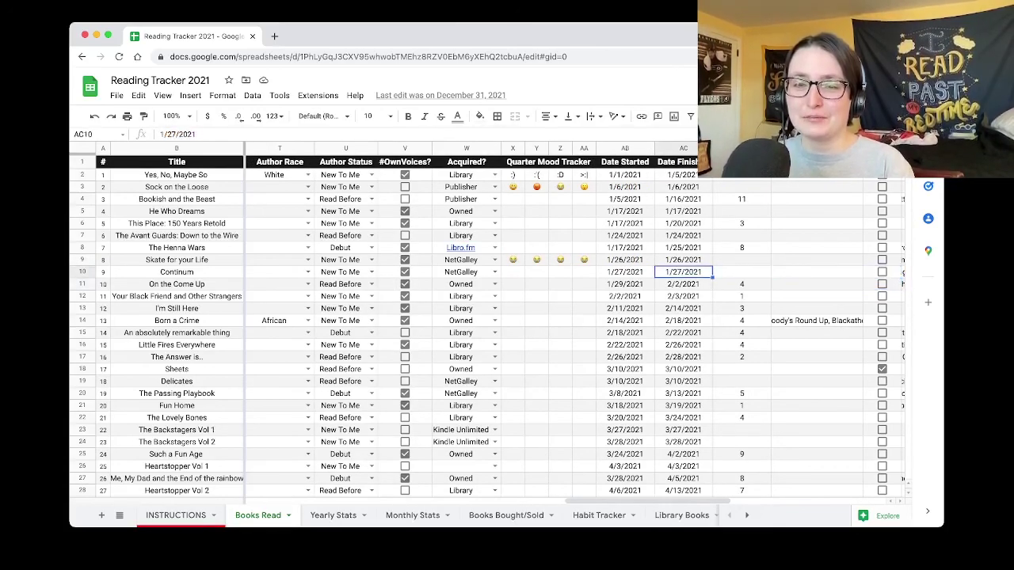
pyautogui.press('Up')
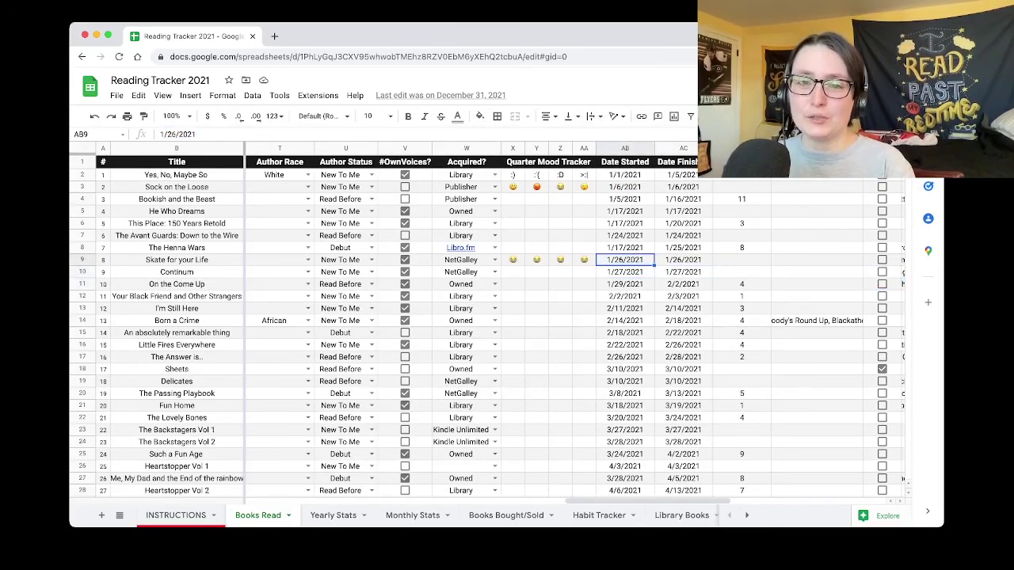
# Look along the Skate for your Life row past the Readathon and ReRead? columns, ending on Continum's Trigger Warnings entry.
pyautogui.press('Right')
pyautogui.press('Right')
pyautogui.press('Right')
pyautogui.press('Right')
pyautogui.press('Right')
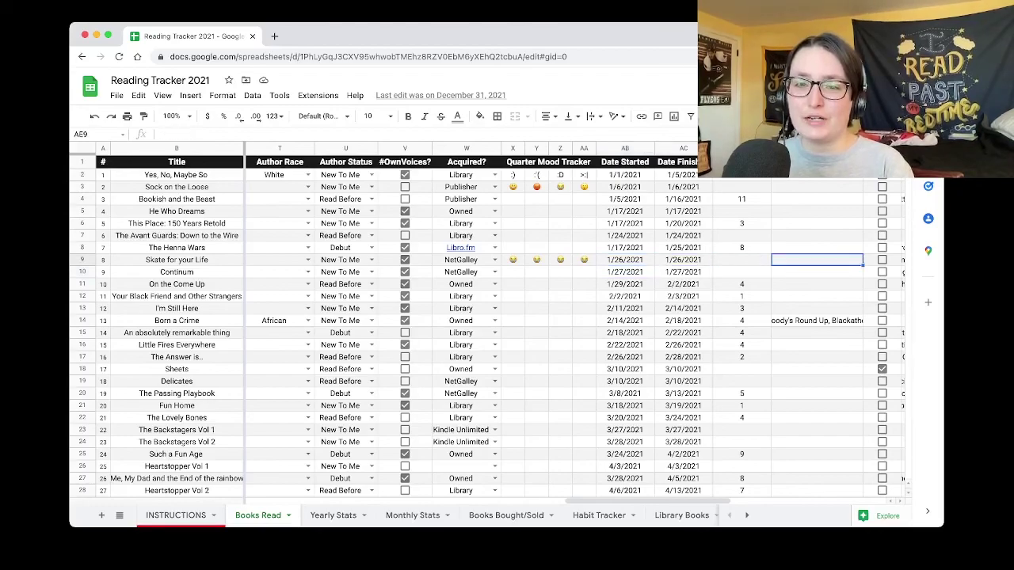
pyautogui.press('Right')
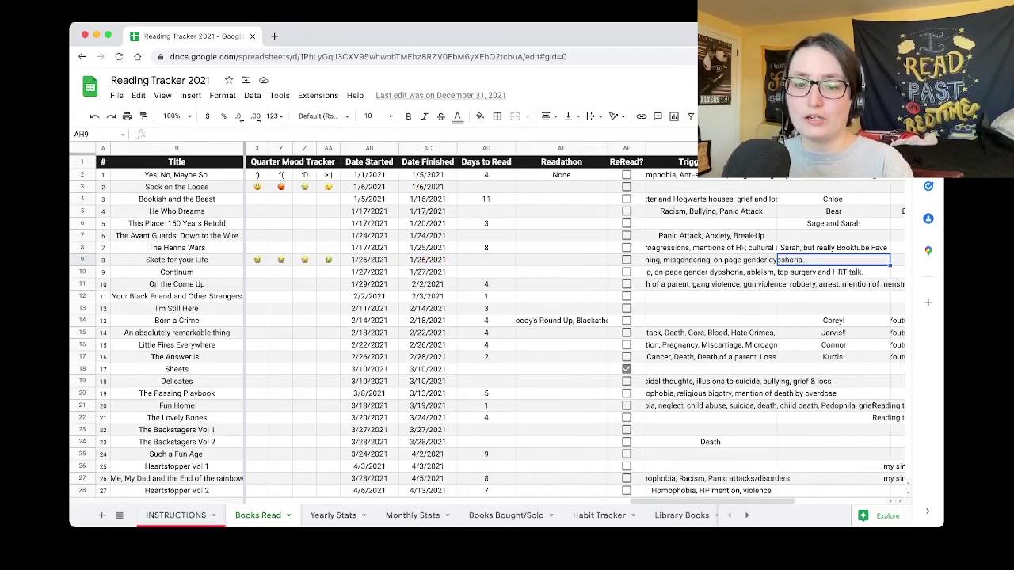
pyautogui.press('Down')
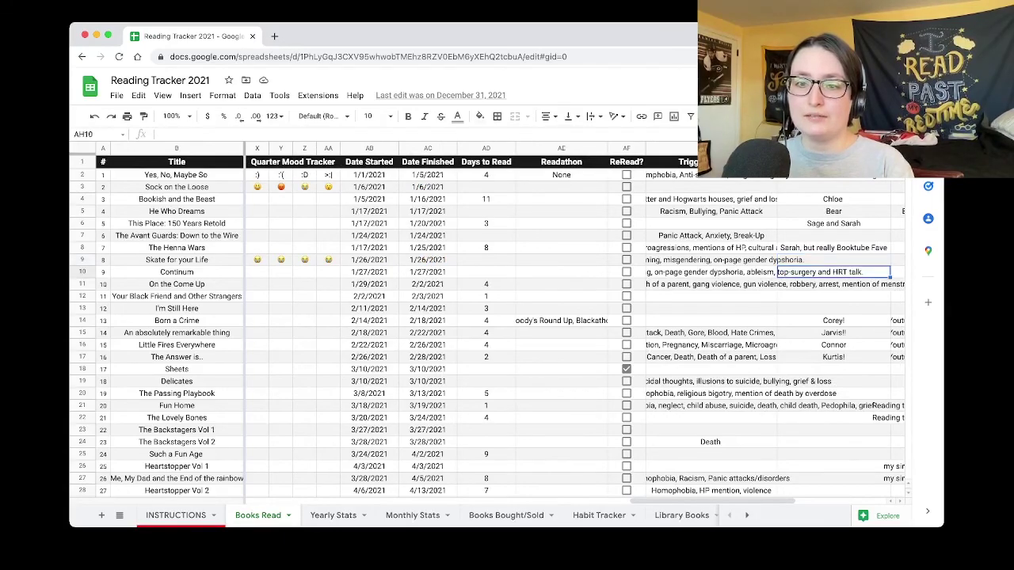
pyautogui.press('Left')
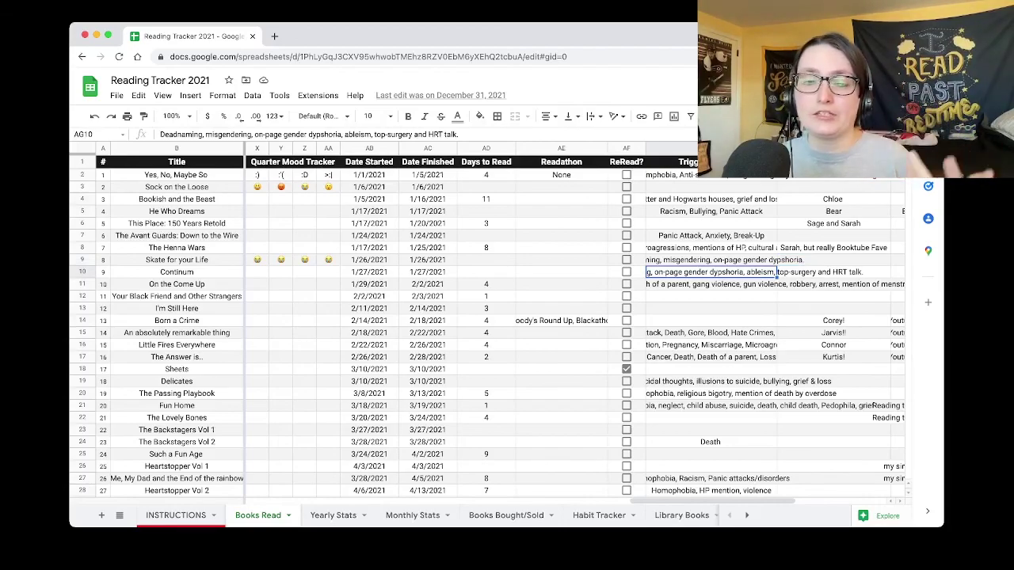
# Go through the columns from Readathon to Read For, read the full Read For header, and check the cells beside it.
pyautogui.click(561, 296)
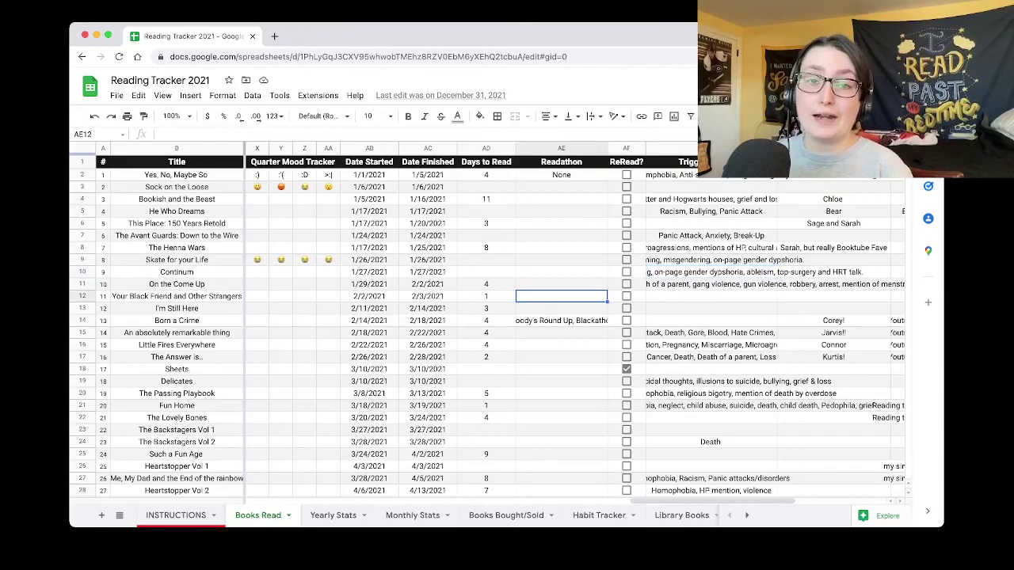
pyautogui.press('Right')
pyautogui.press('Right')
pyautogui.press('Right')
pyautogui.press('Right')
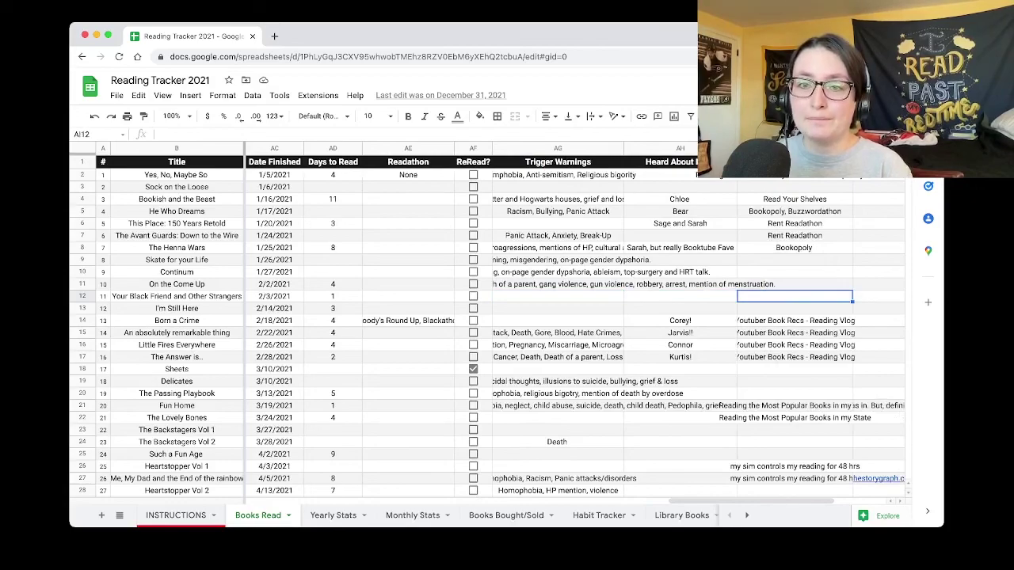
pyautogui.hotkey('ctrl', 'Up')
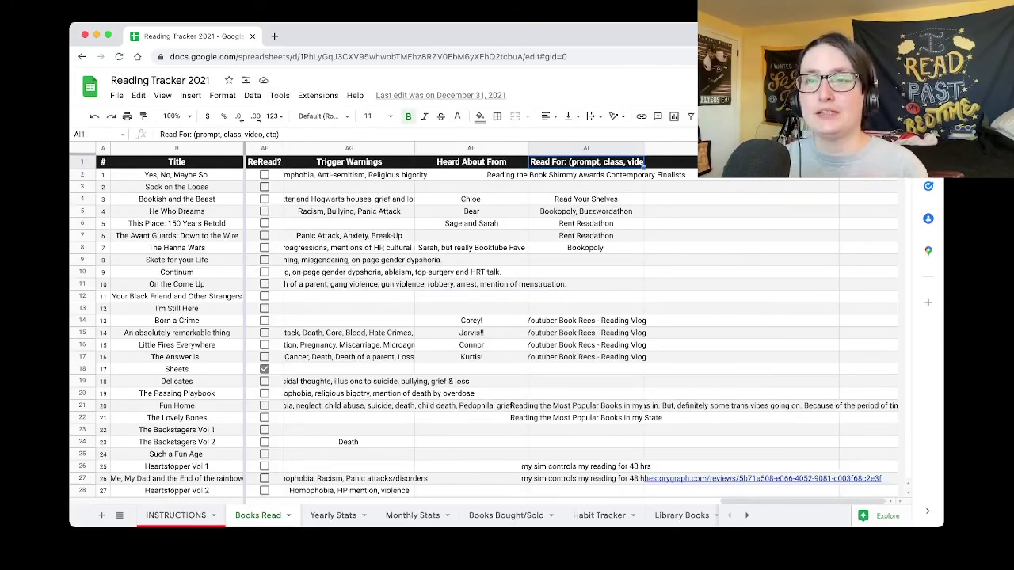
pyautogui.click(586, 308)
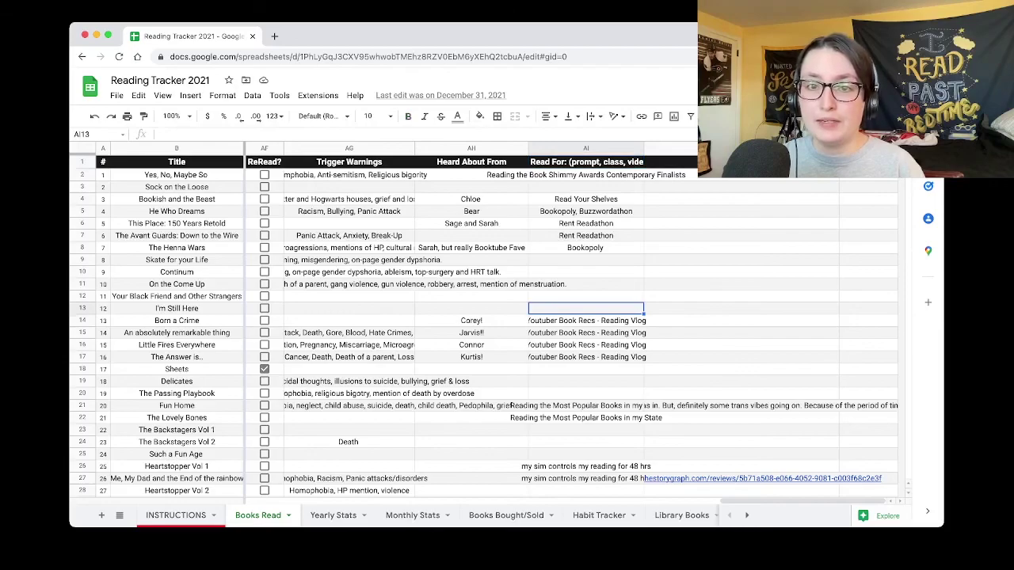
pyautogui.click(742, 308)
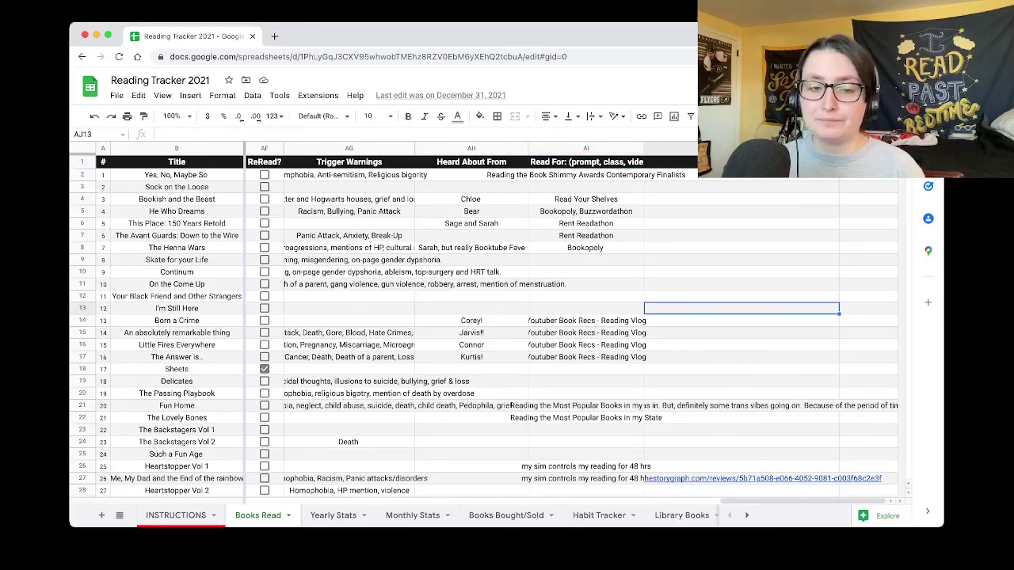
# Open the Yearly Stats sheet and look through its tables and charts down to Series Stats and Author Status.
pyautogui.click(334, 515)
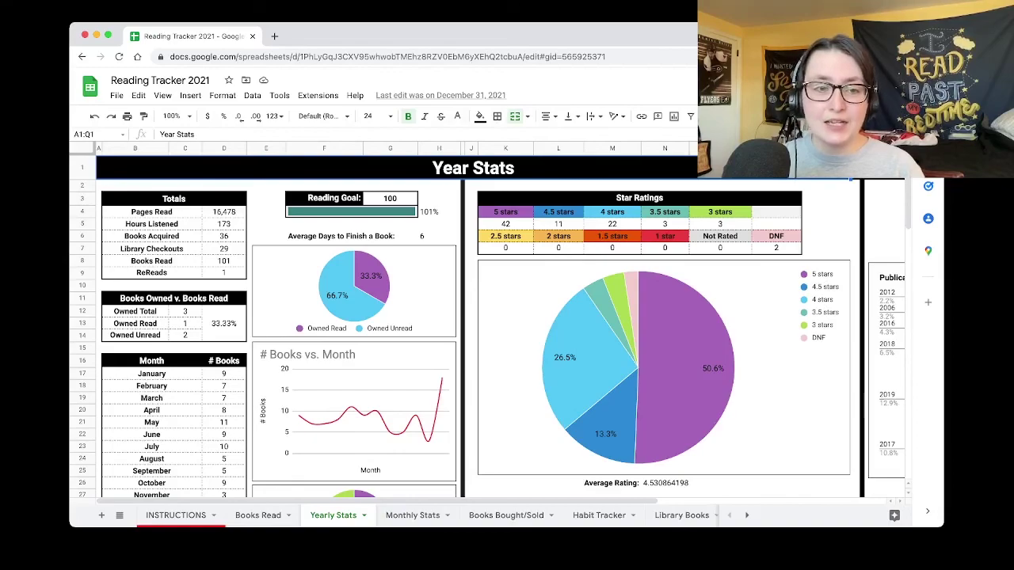
pyautogui.scroll(-5, 487, 325)
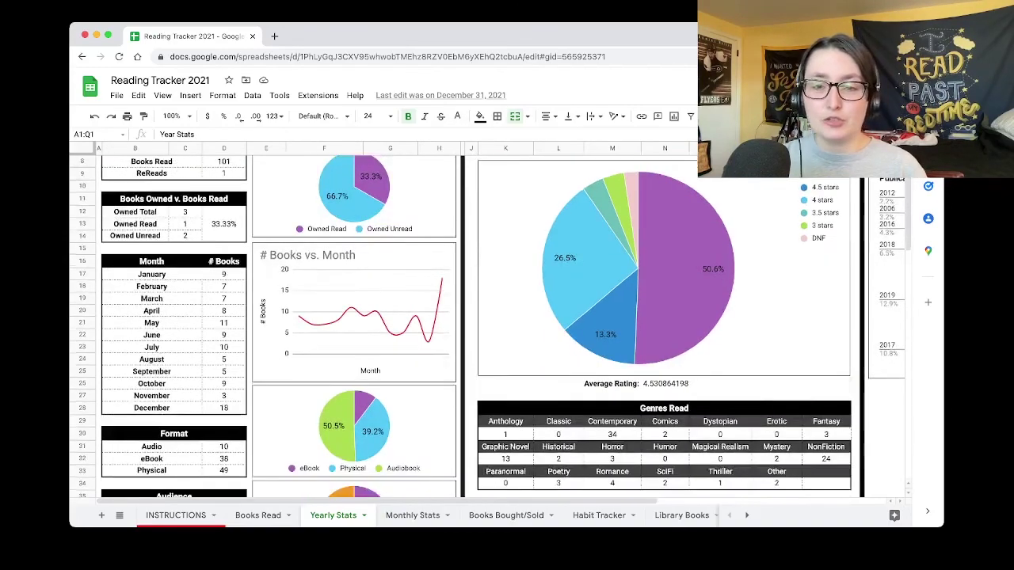
pyautogui.scroll(-5, 487, 325)
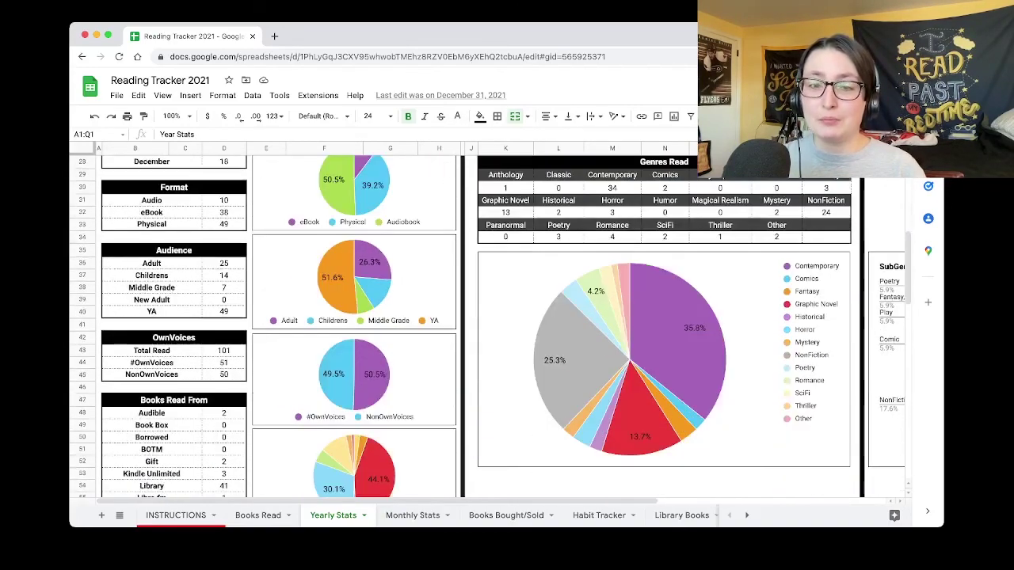
pyautogui.scroll(-4, 487, 325)
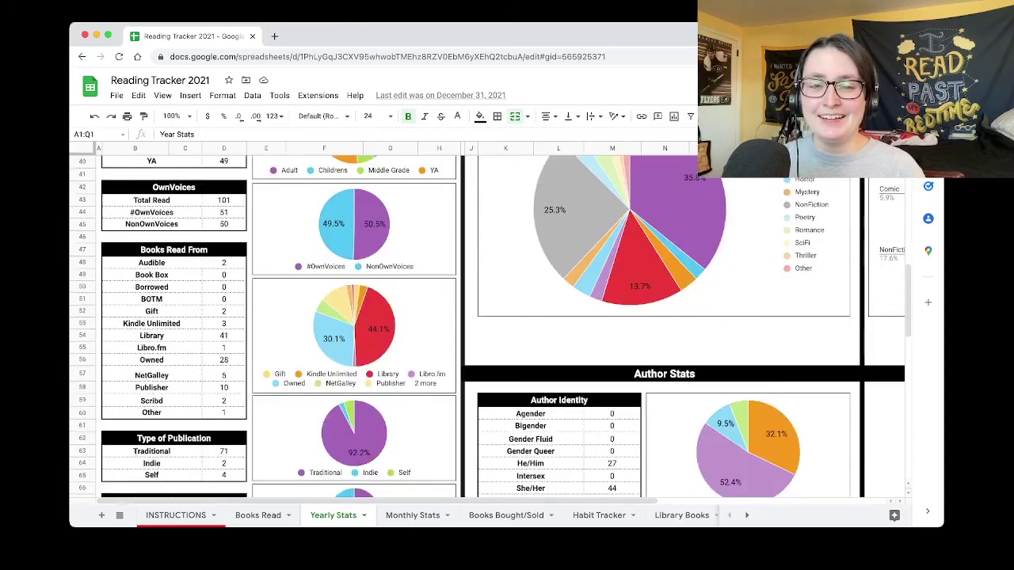
pyautogui.scroll(-4, 487, 325)
pyautogui.scroll(-4, 488, 325)
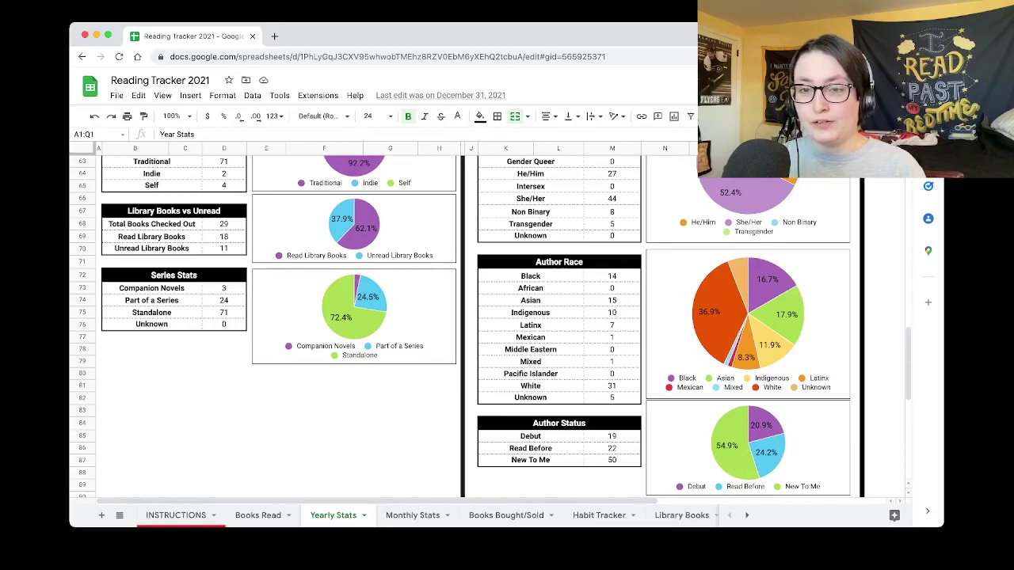
pyautogui.scroll(-2, 488, 325)
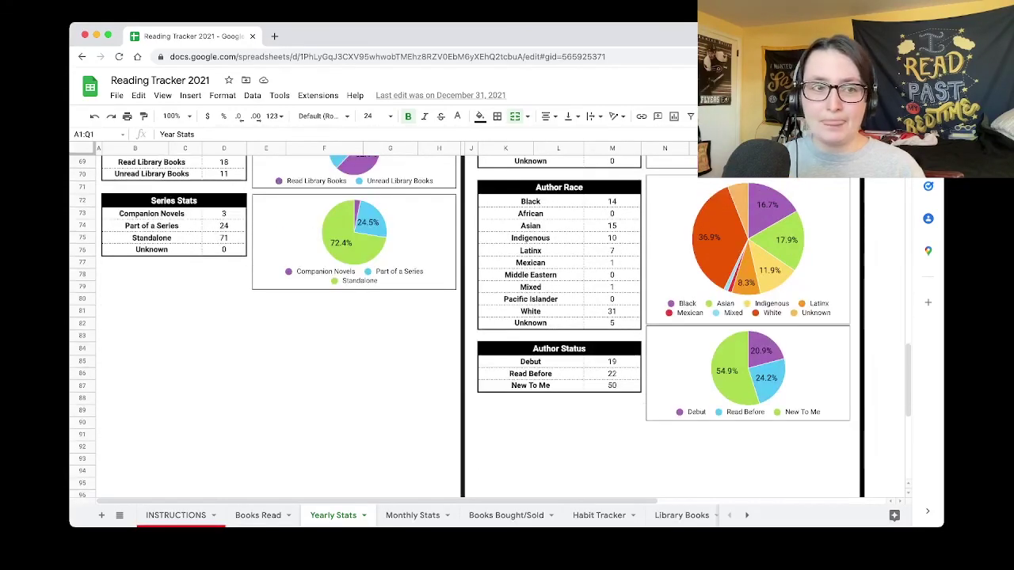
# Examine the Books Read From, Type of Publication and Library Books vs Unread stats alongside the Author Identity chart.
pyautogui.scroll(1, 487, 325)
pyautogui.scroll(7, 487, 325)
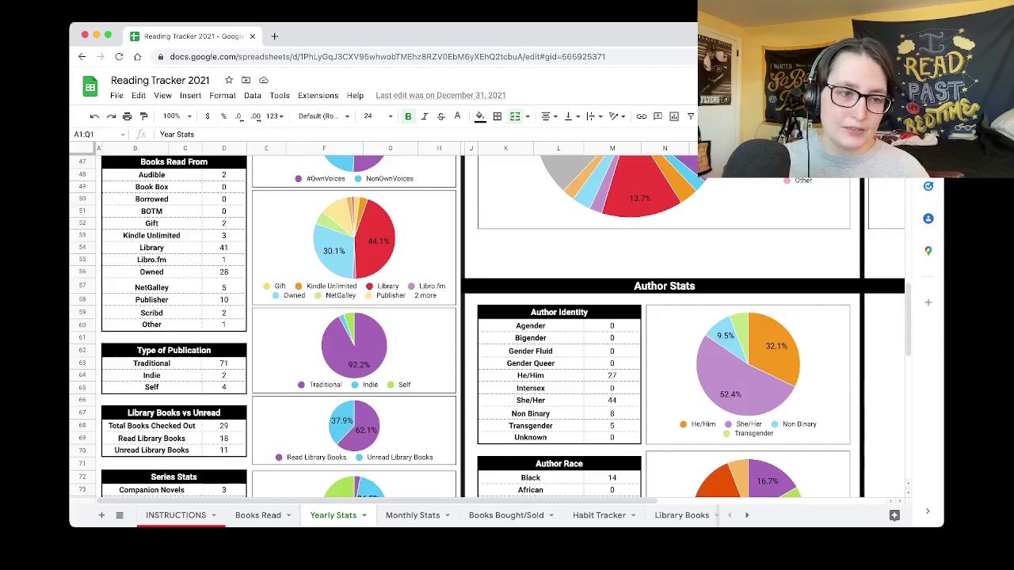
pyautogui.scroll(1, 490, 327)
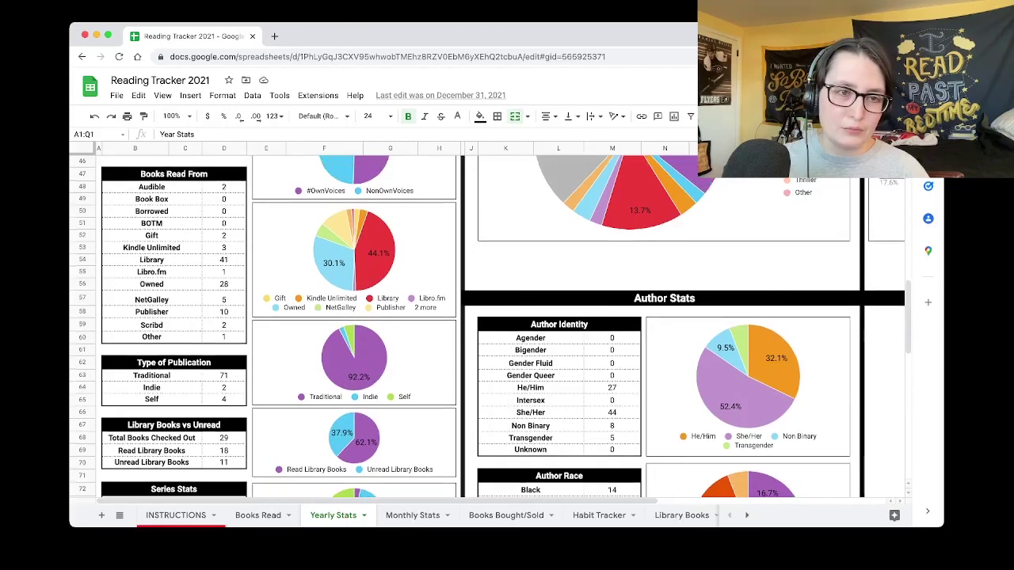
pyautogui.scroll(3, 491, 326)
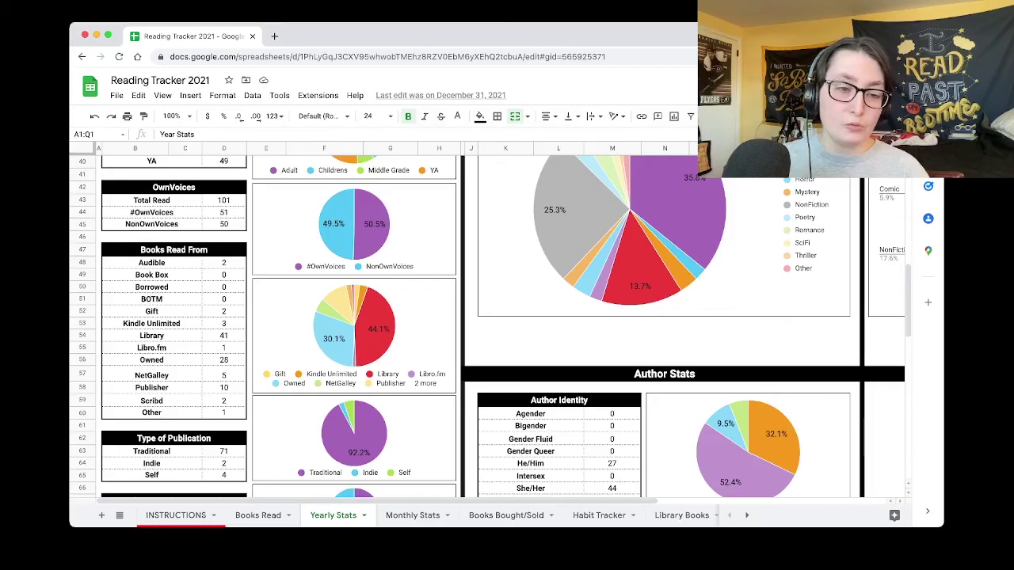
pyautogui.scroll(-2, 502, 326)
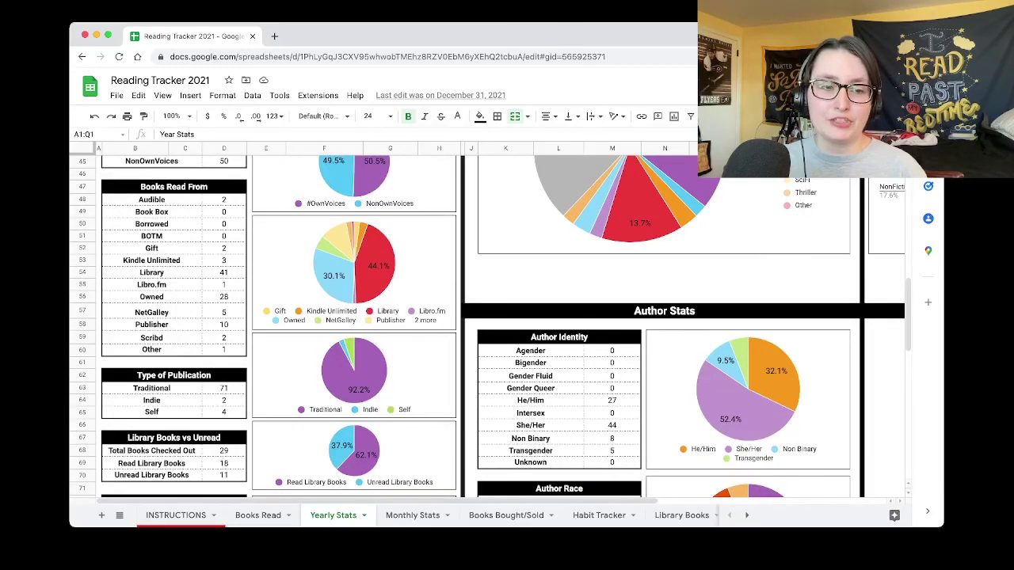
pyautogui.scroll(-1, 487, 327)
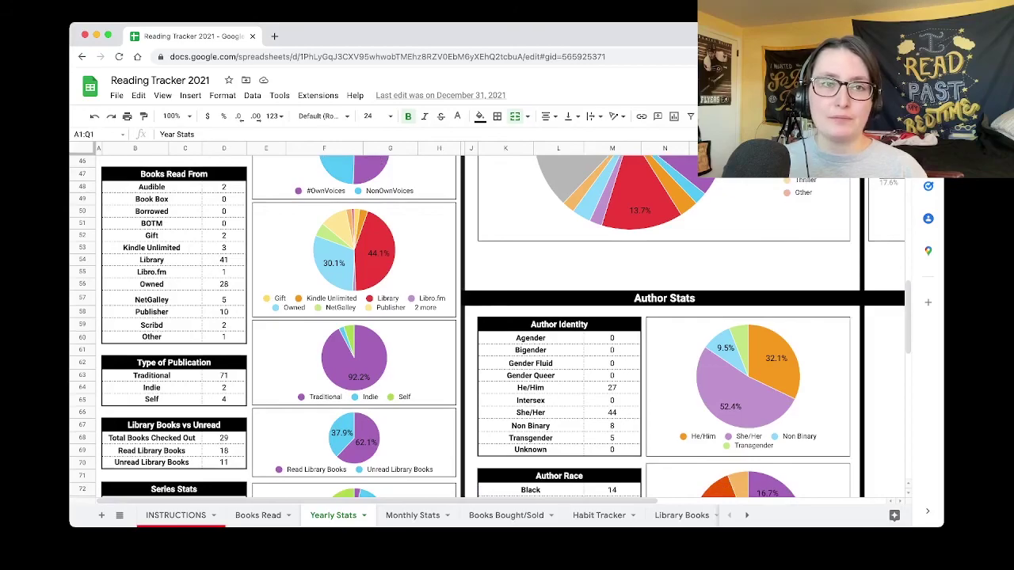
pyautogui.scroll(-3, 502, 326)
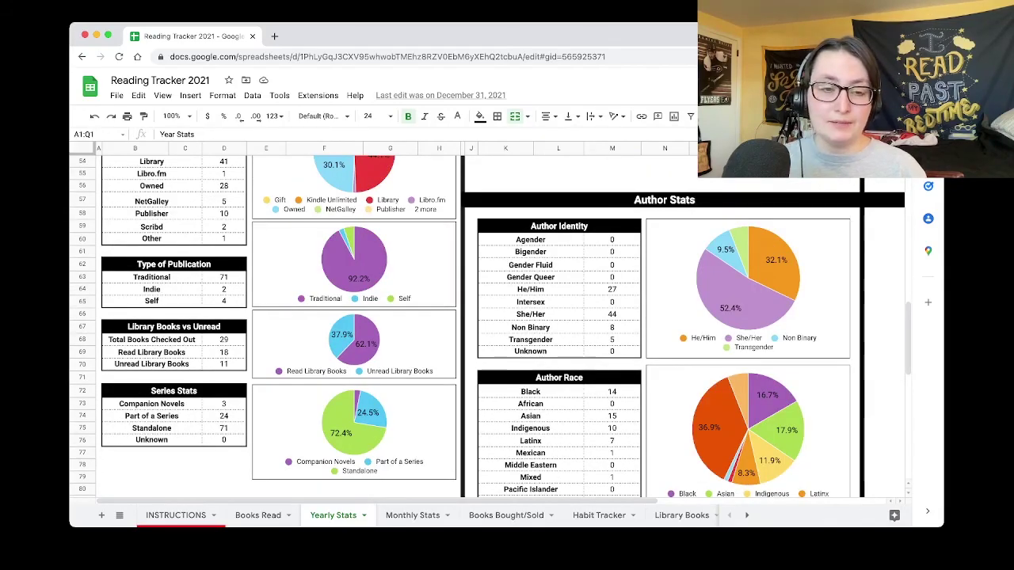
# Review the Yearly Stats sheet back up through the genre, audience and format charts to Totals and Star Ratings.
pyautogui.scroll(4, 487, 326)
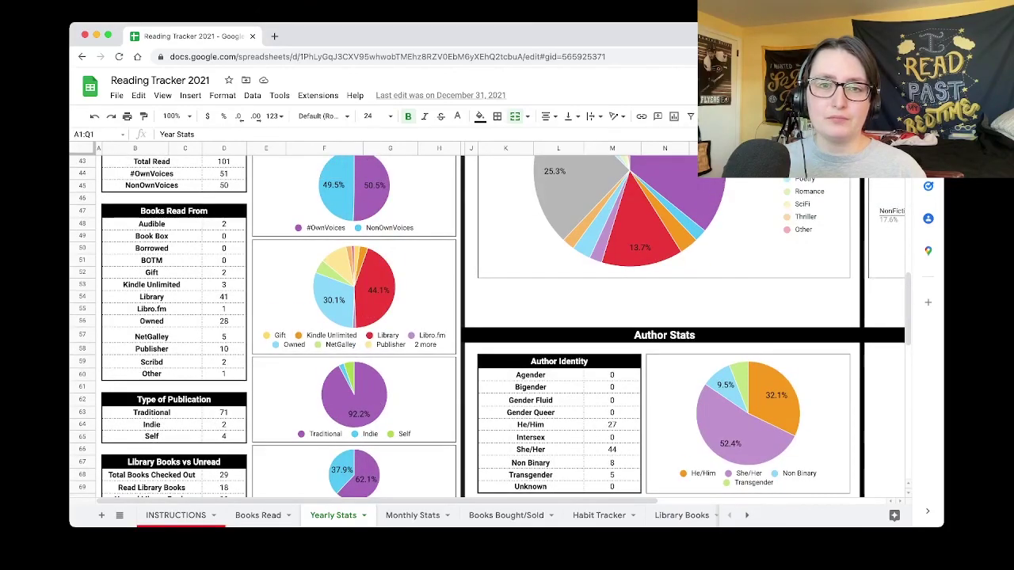
pyautogui.scroll(4, 487, 327)
pyautogui.scroll(4, 487, 326)
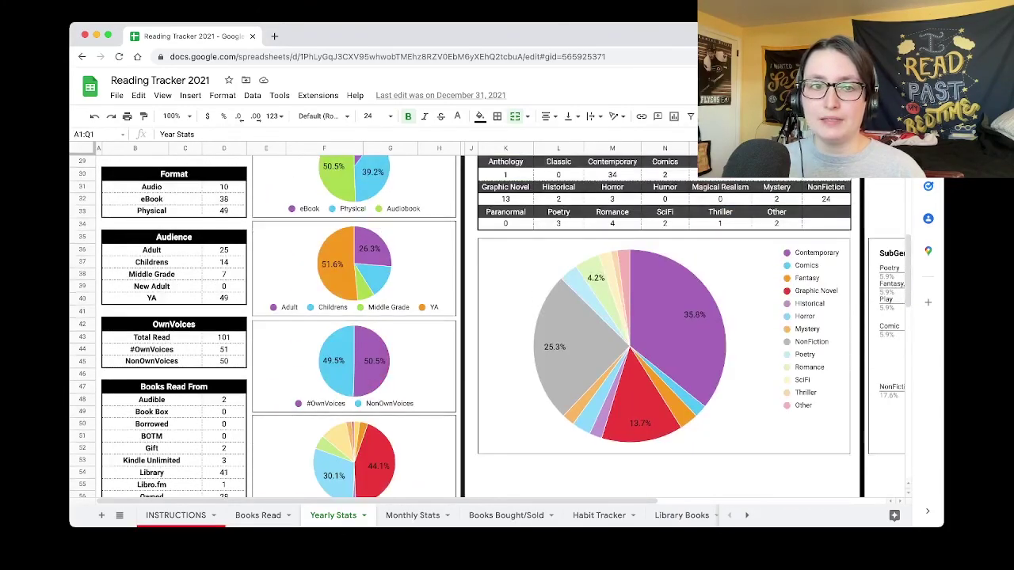
pyautogui.scroll(5, 488, 326)
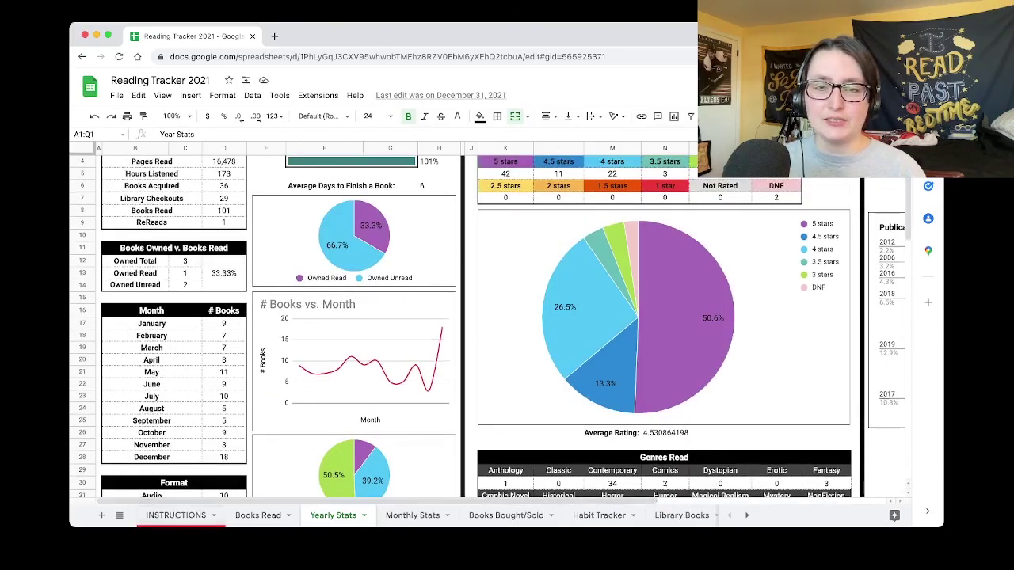
pyautogui.scroll(1, 487, 326)
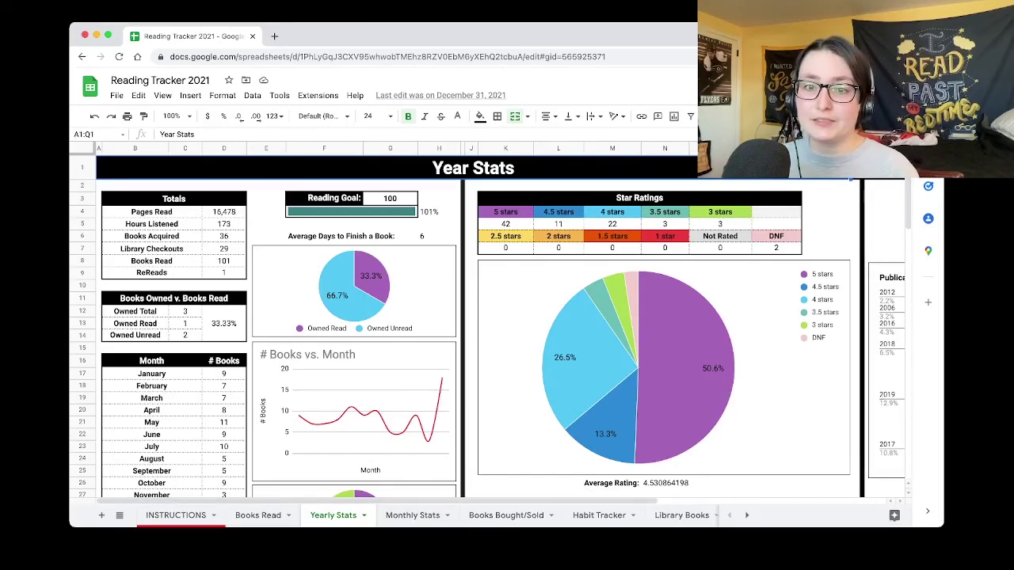
# View the Publication Years and SubGenres Read charts beside the main yearly stats, continuing down past Author Stats.
pyautogui.hscroll(5, 499, 324)
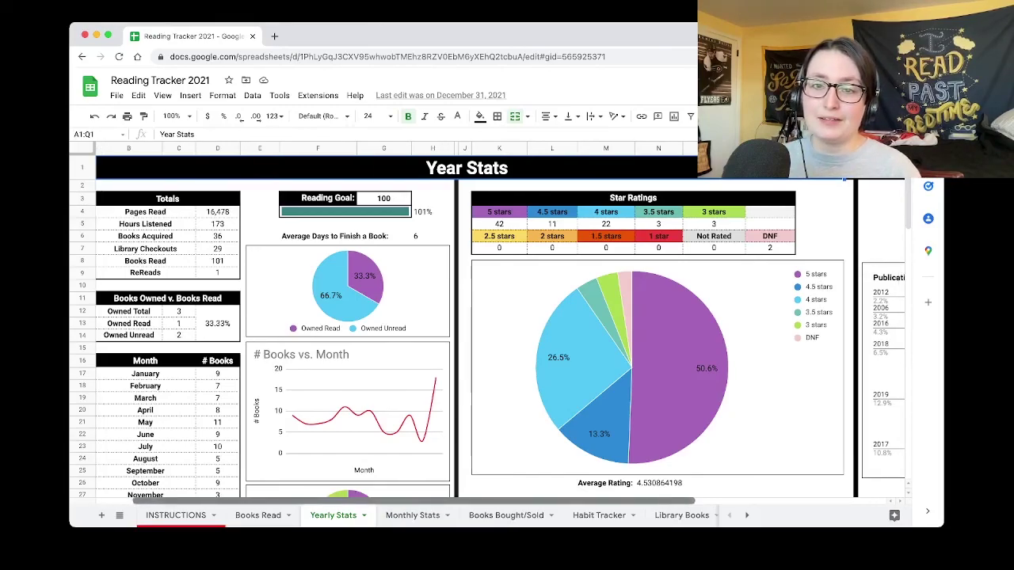
pyautogui.hscroll(-1, 499, 325)
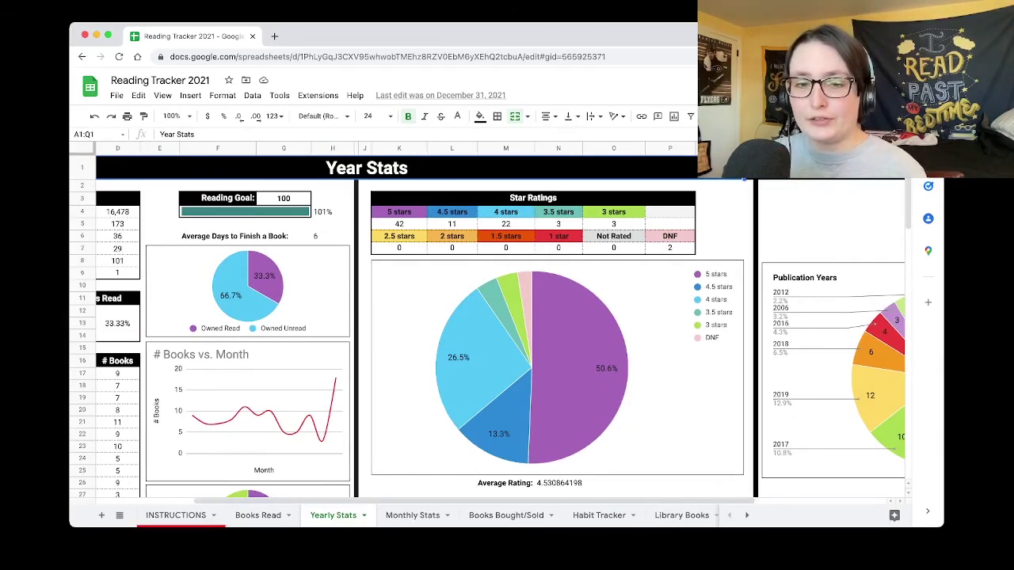
pyautogui.hscroll(5, 500, 325)
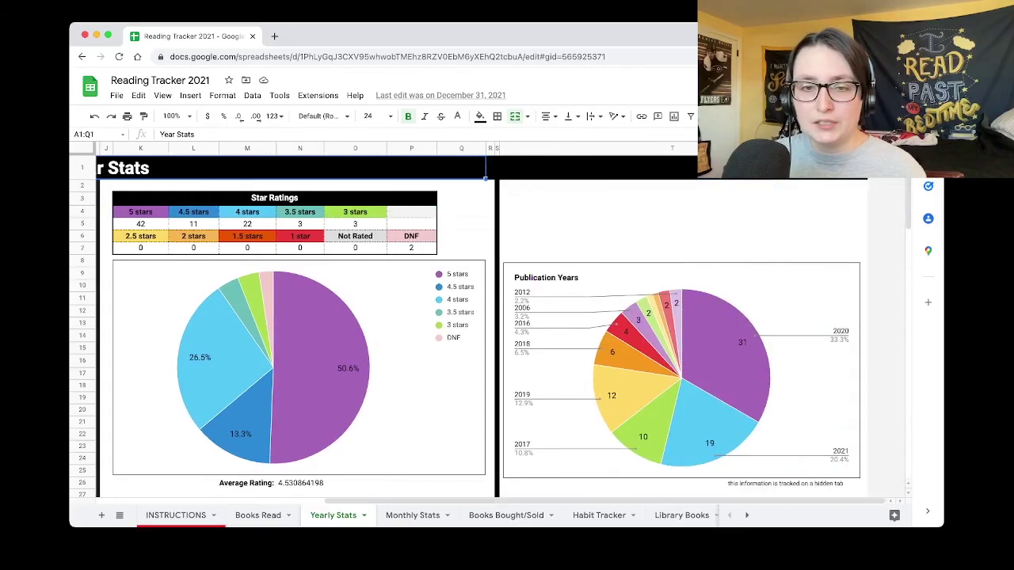
pyautogui.scroll(-2, 499, 324)
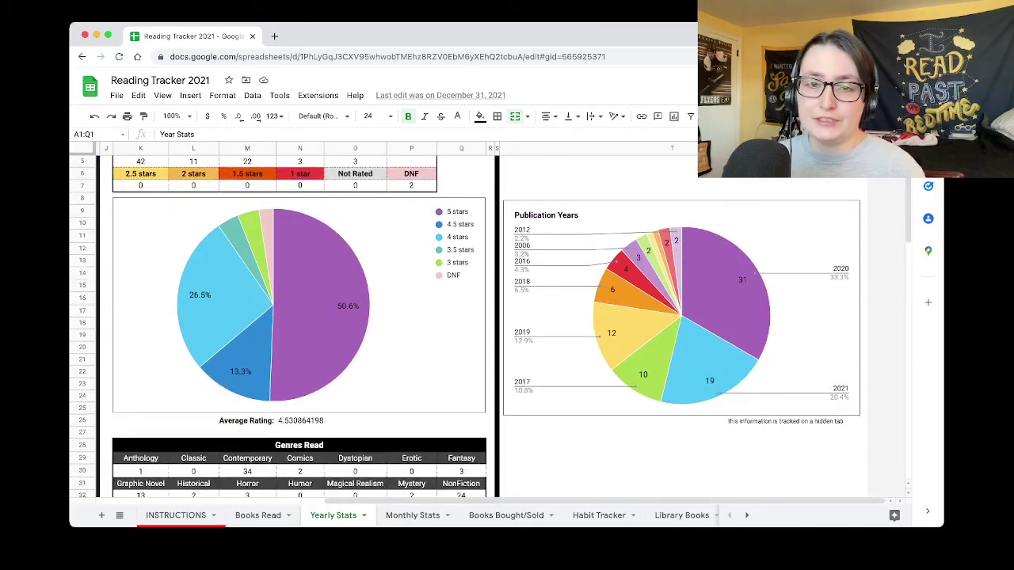
pyautogui.scroll(-5, 483, 324)
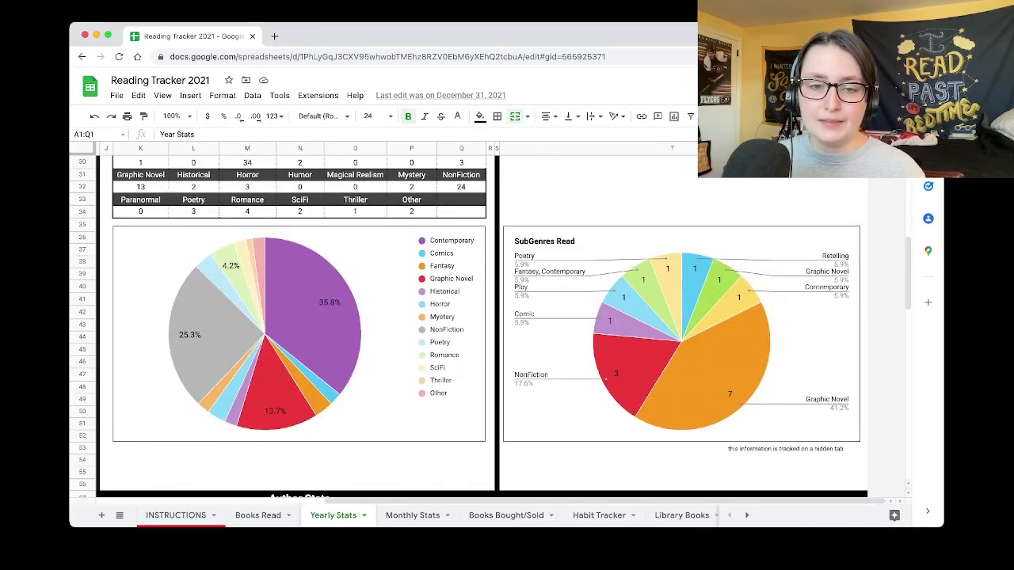
pyautogui.scroll(-2, 483, 325)
pyautogui.scroll(-4, 483, 325)
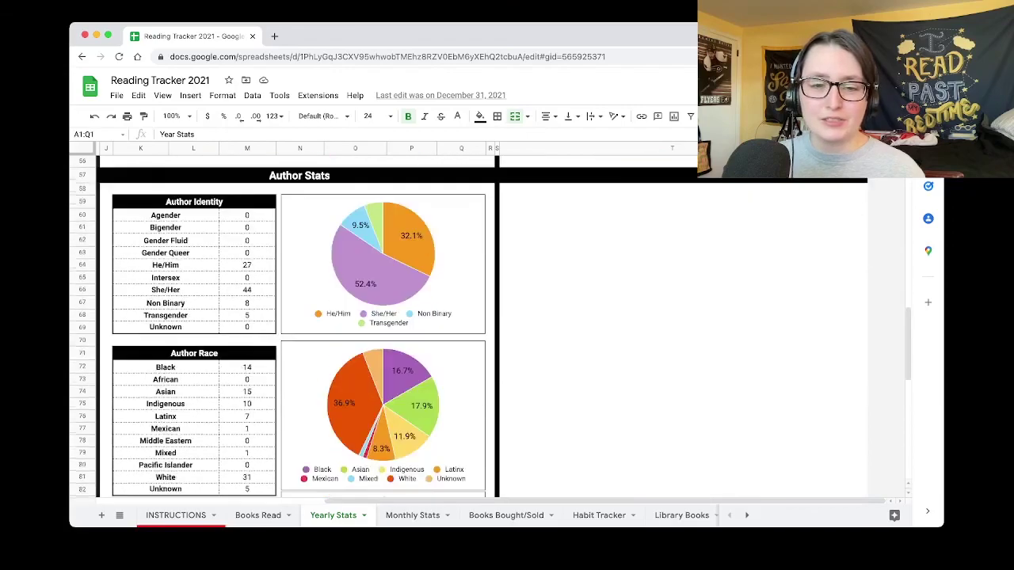
pyautogui.scroll(-2, 483, 325)
# View the Monthly Stats sheet and the Books Bought/Sold sheet.
pyautogui.click(412, 515)
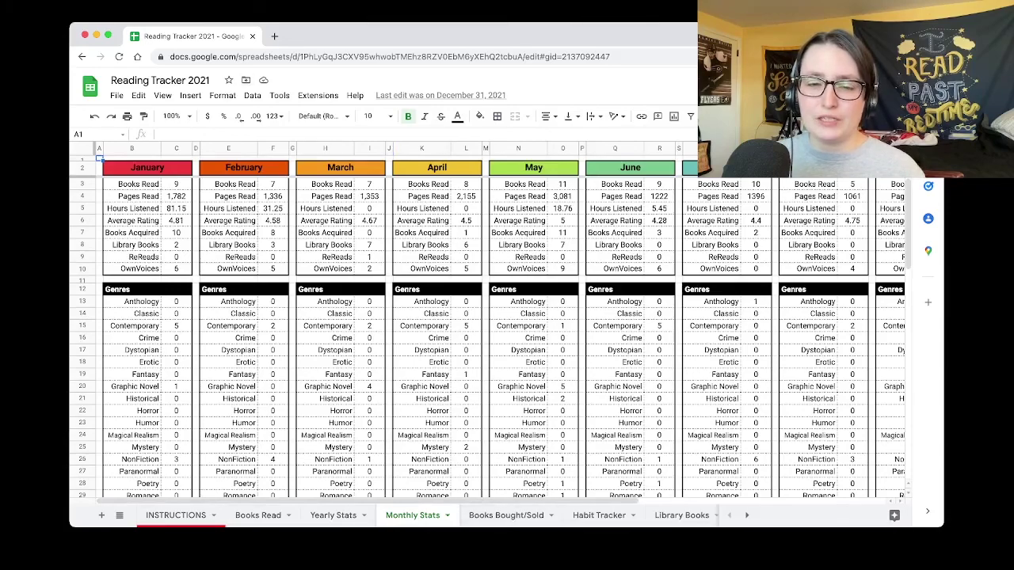
pyautogui.click(506, 514)
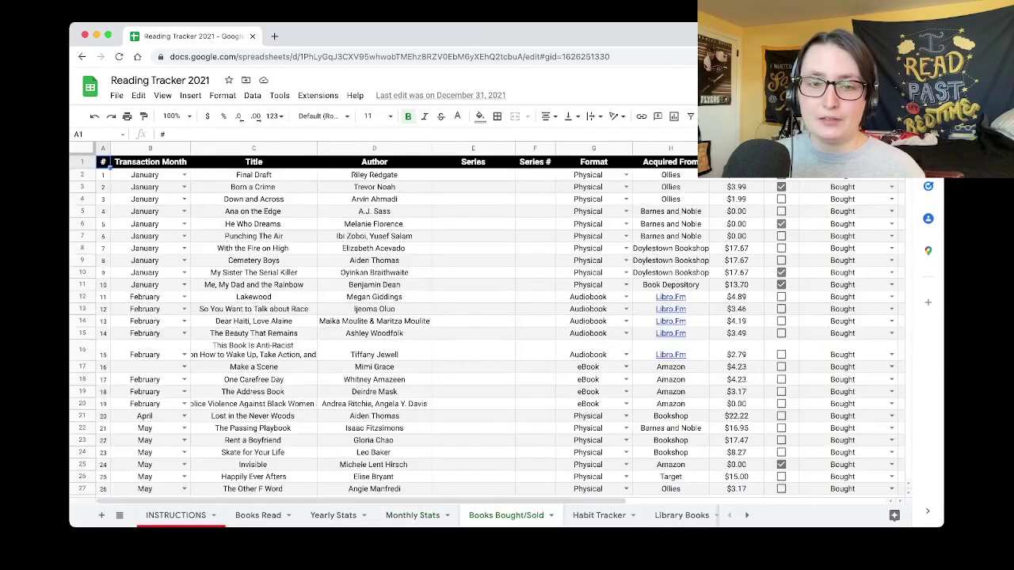
# View the Habit Tracker, Library Books and Releases sheets.
pyautogui.click(599, 515)
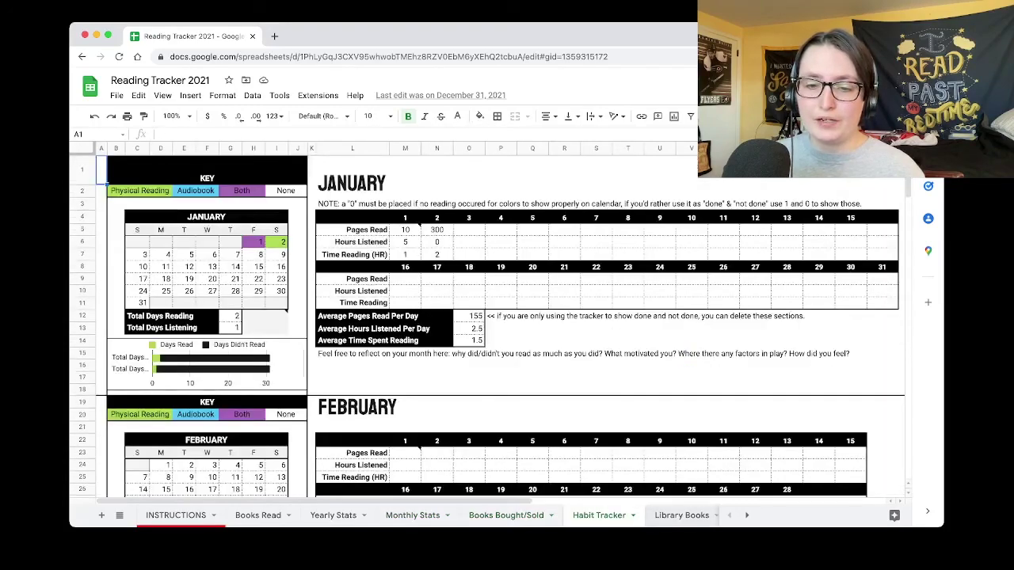
pyautogui.click(681, 515)
pyautogui.scroll(-5, 659, 488)
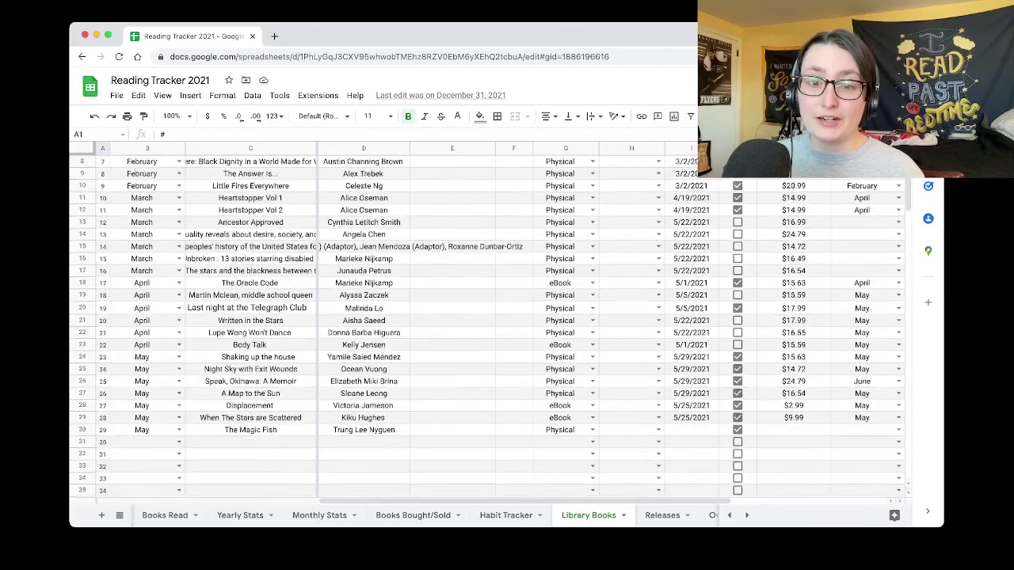
pyautogui.scroll(5, 658, 487)
pyautogui.click(662, 515)
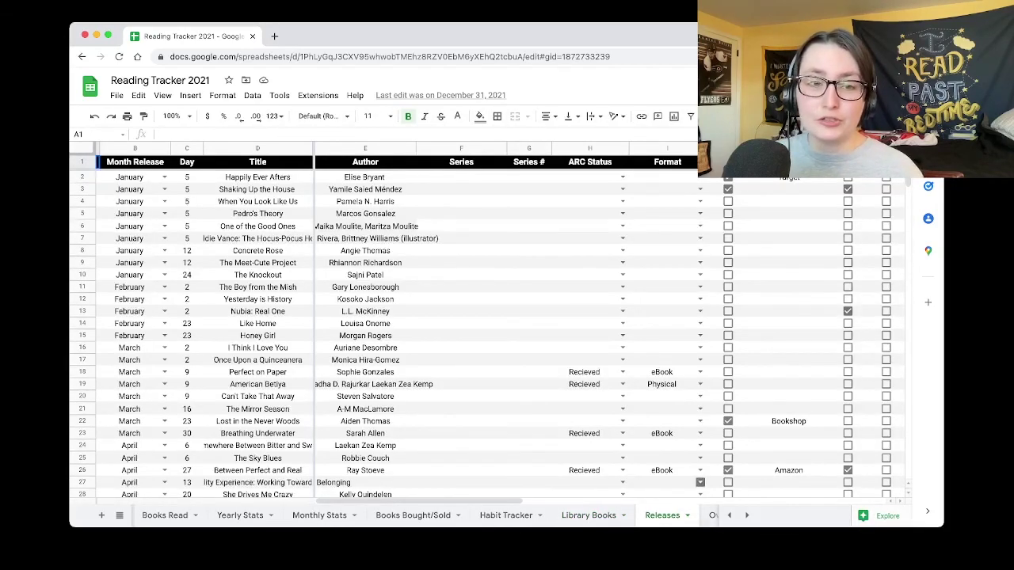
pyautogui.scroll(-3, 701, 483)
pyautogui.scroll(3, 488, 332)
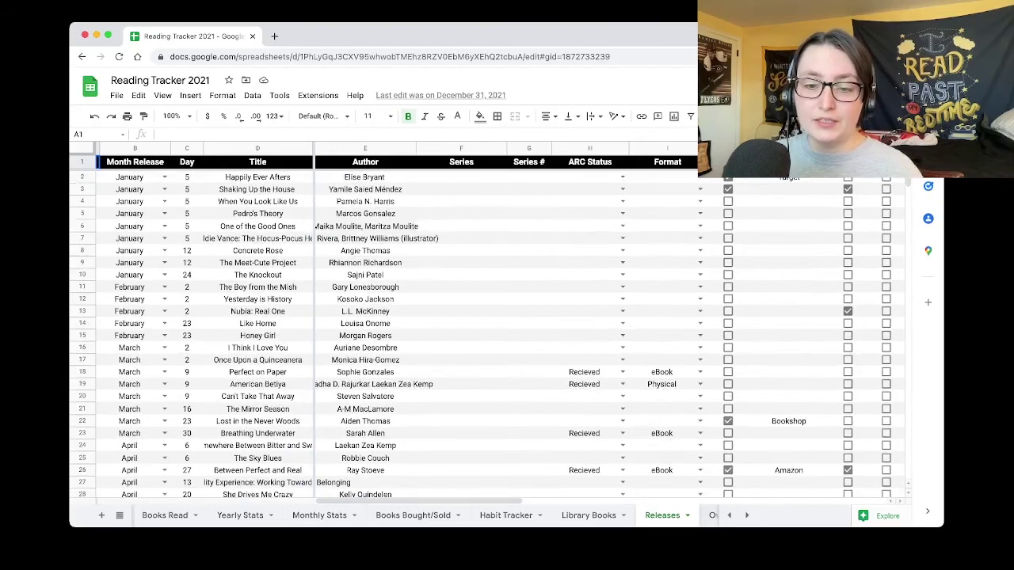
# View the Owned Library, Readathons and Video Ideas sheets, including the Participated section of Readathons.
pyautogui.hotkey('alt', 'Down')
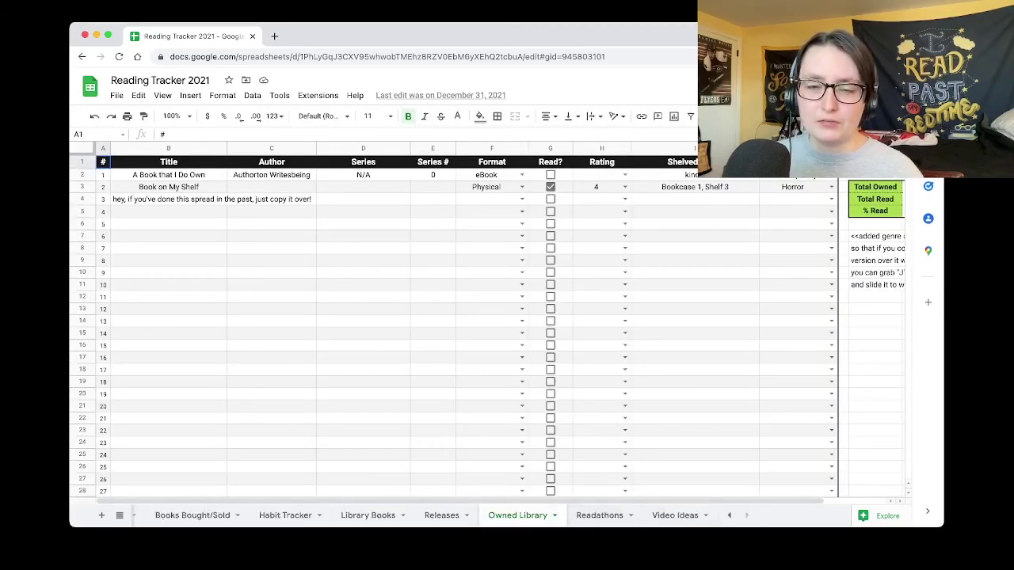
pyautogui.hotkey('alt', 'Down')
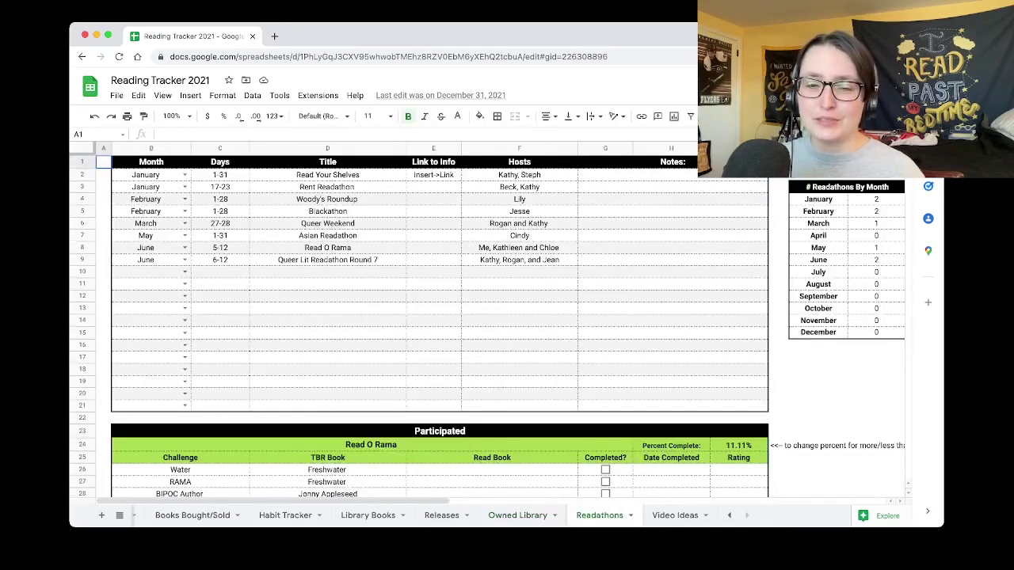
pyautogui.scroll(-10, 439, 325)
pyautogui.scroll(8, 439, 324)
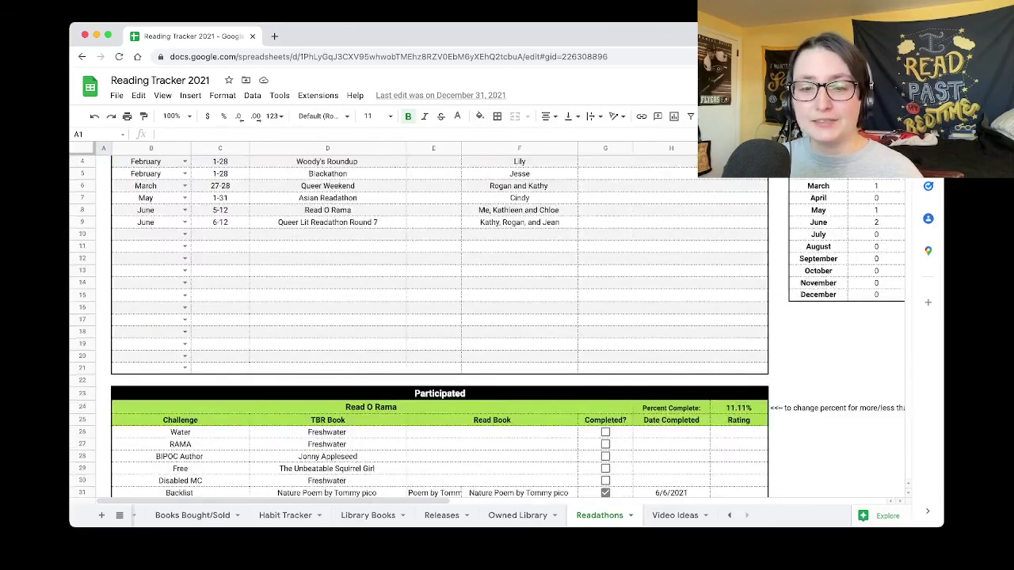
pyautogui.hotkey('alt', 'Down')
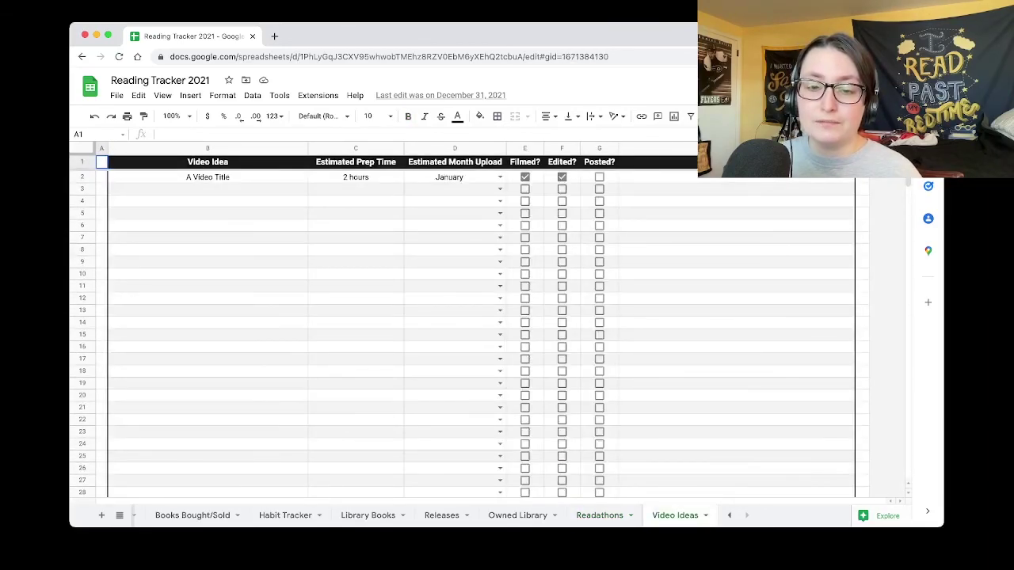
pyautogui.hscroll(-5, 420, 515)
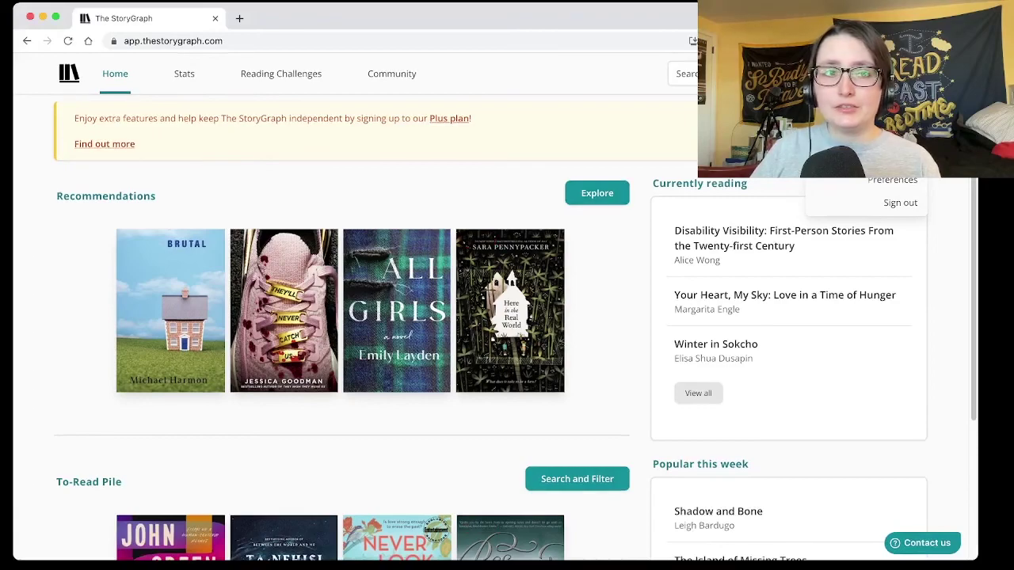
# Switch to The StoryGraph's reading stats and show them for March 2022.
pyautogui.click(183, 73)
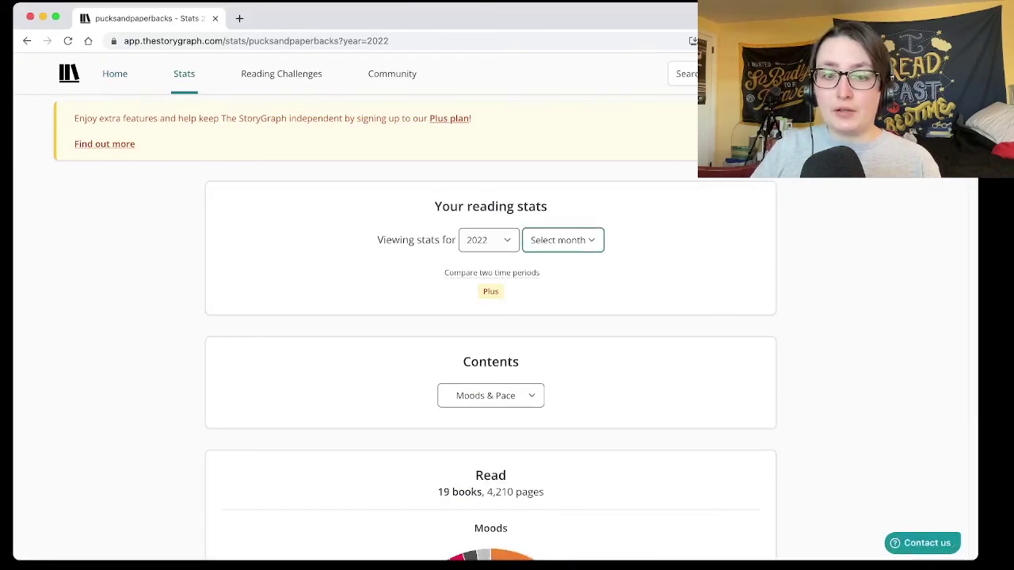
pyautogui.press('m')
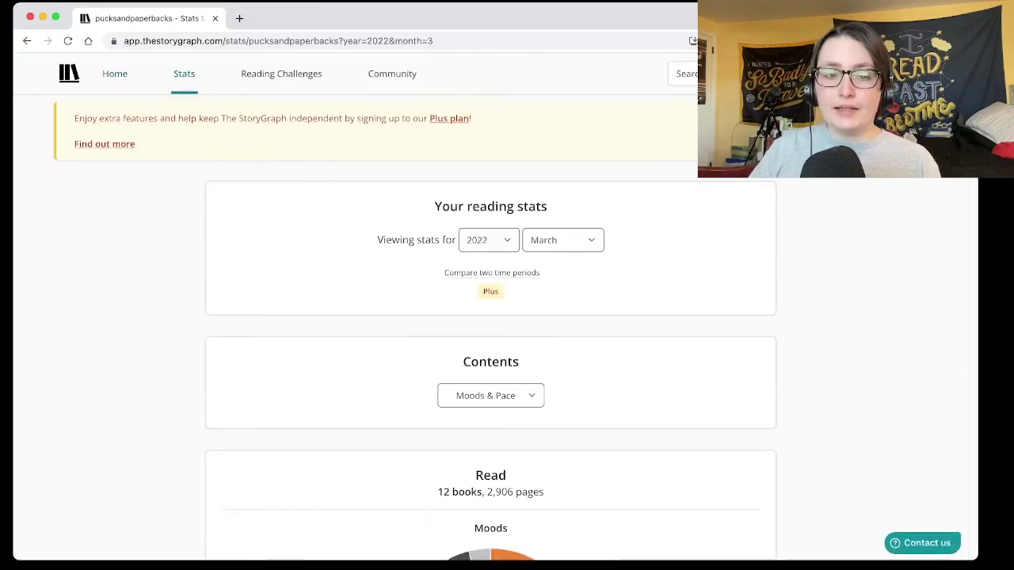
pyautogui.press('Tab')
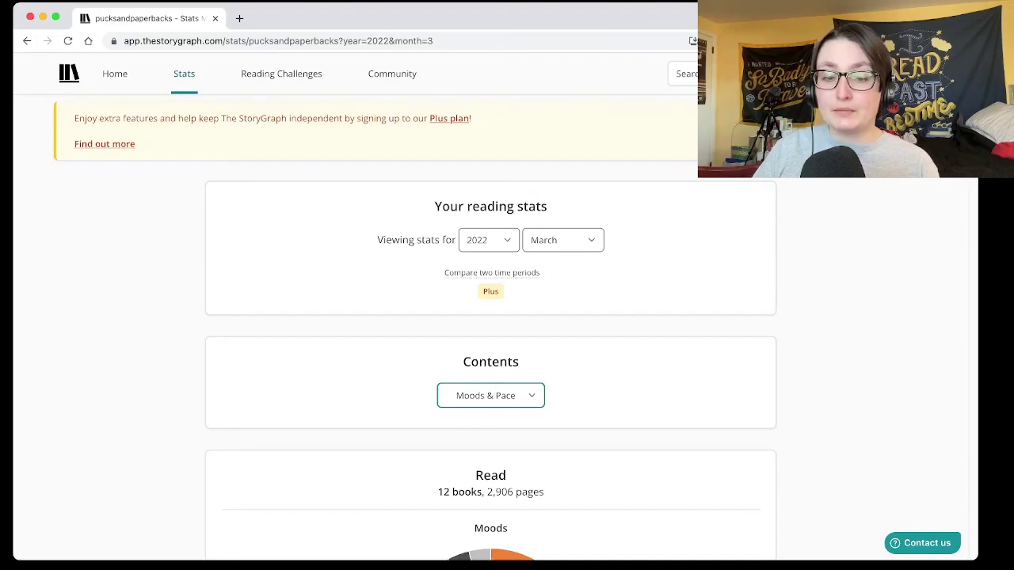
# Examine the Moods, Pace and Page number charts in the March 2022 stats.
pyautogui.scroll(-5, 491, 327)
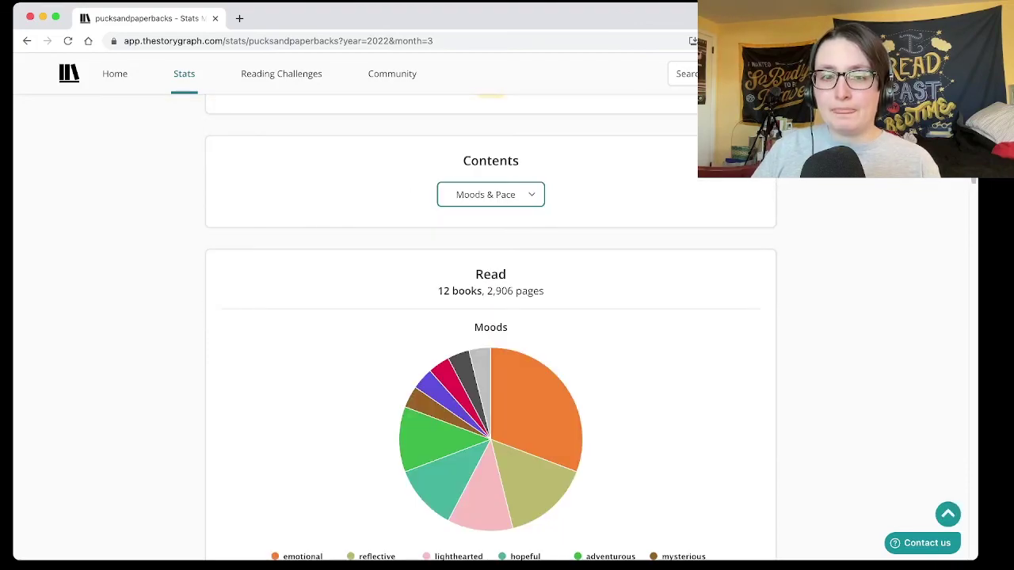
pyautogui.scroll(-8, 490, 327)
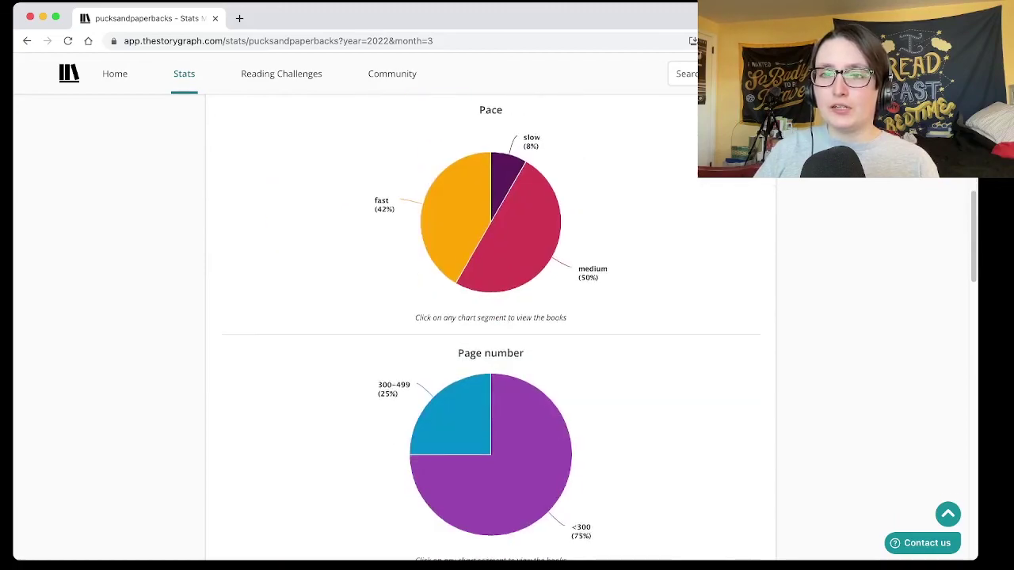
pyautogui.scroll(8, 491, 328)
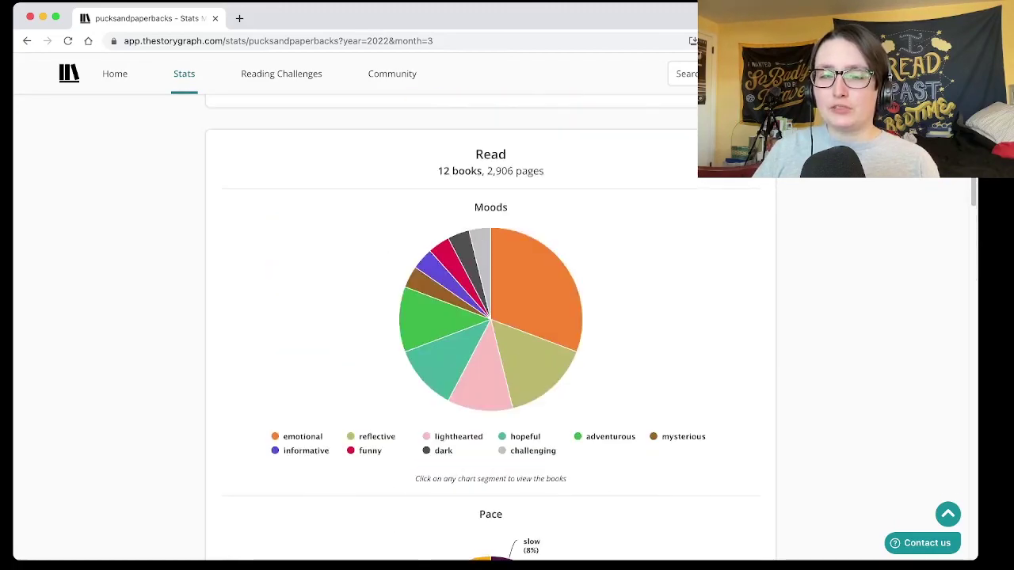
pyautogui.scroll(-1, 515, 301)
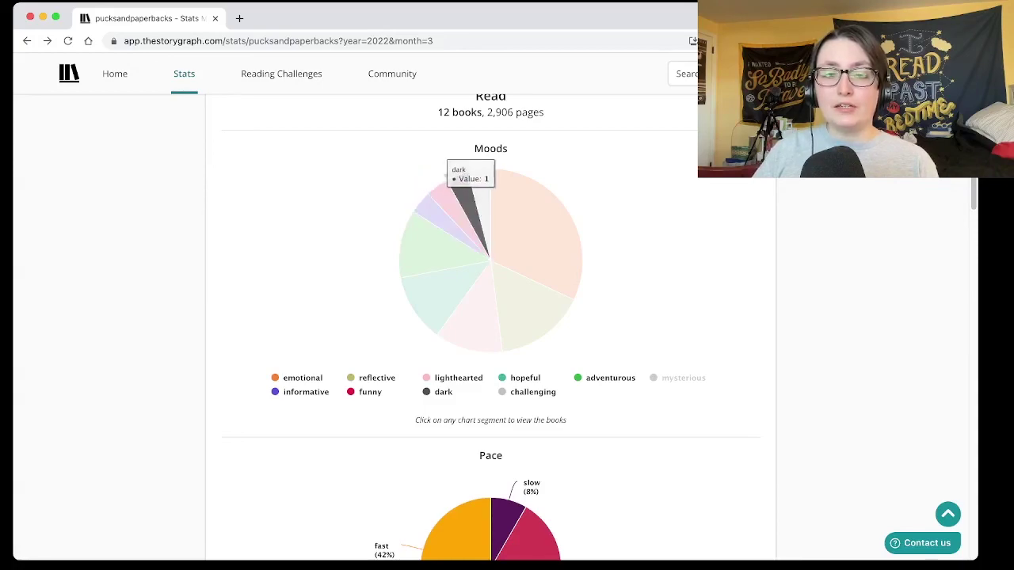
pyautogui.scroll(-5, 475, 190)
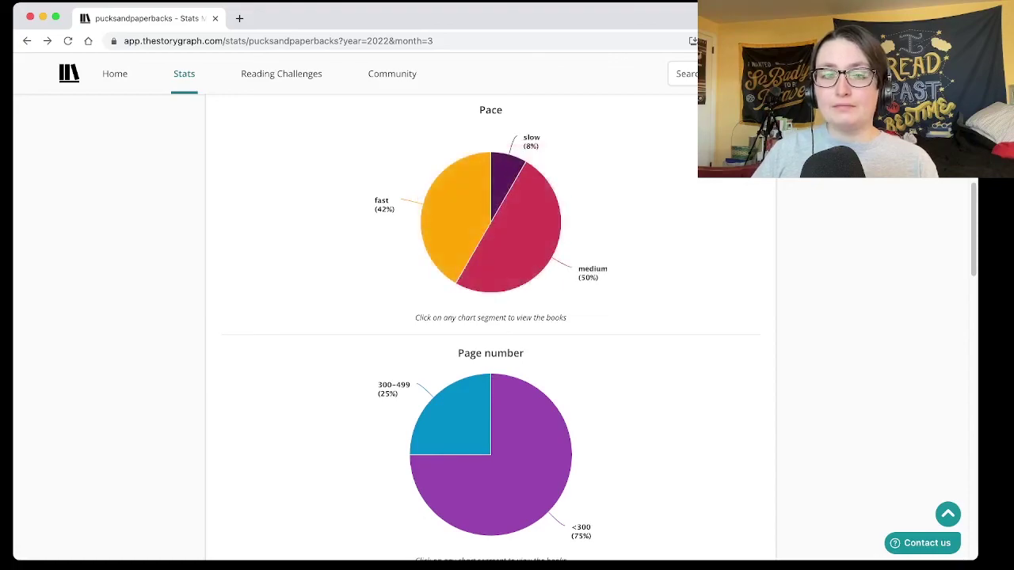
pyautogui.scroll(1, 491, 317)
pyautogui.scroll(2, 491, 317)
pyautogui.scroll(-4, 492, 317)
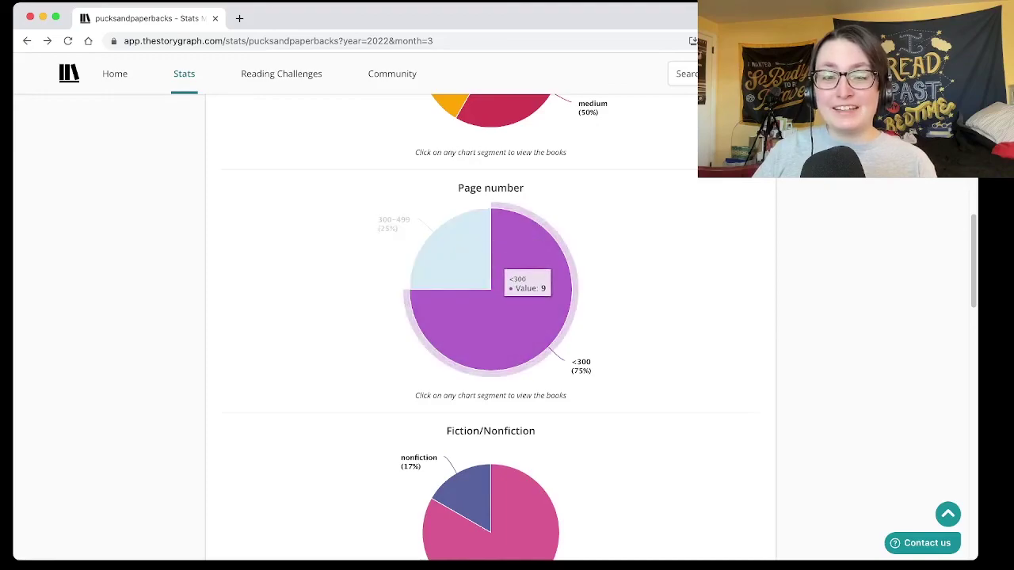
# Examine the Fiction/Nonfiction chart and the Genres bar chart, inspecting the nonfiction, Middle Grade and LGBTQIA+ values.
pyautogui.scroll(-3, 491, 327)
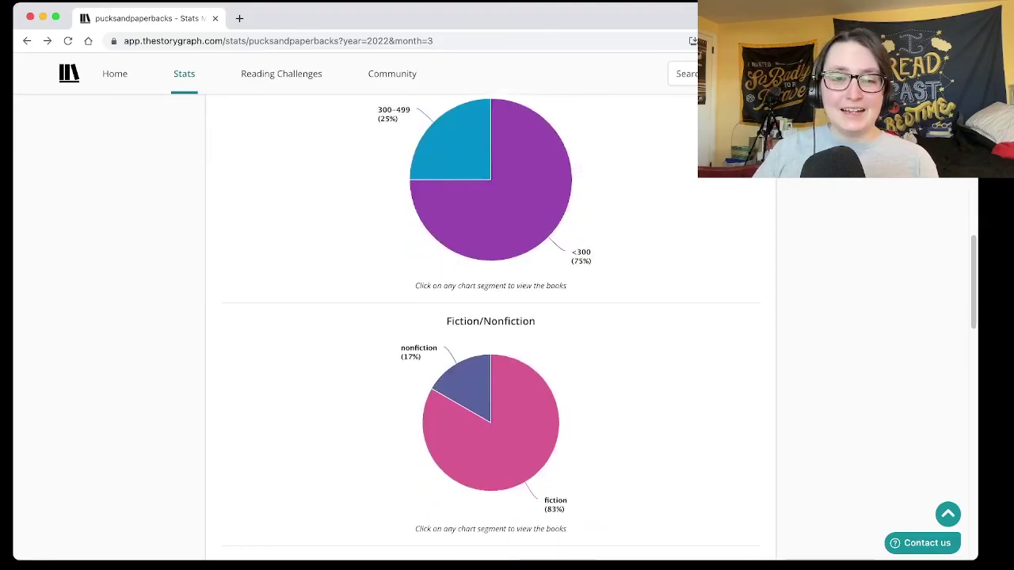
pyautogui.scroll(-1, 491, 317)
pyautogui.scroll(-2, 523, 349)
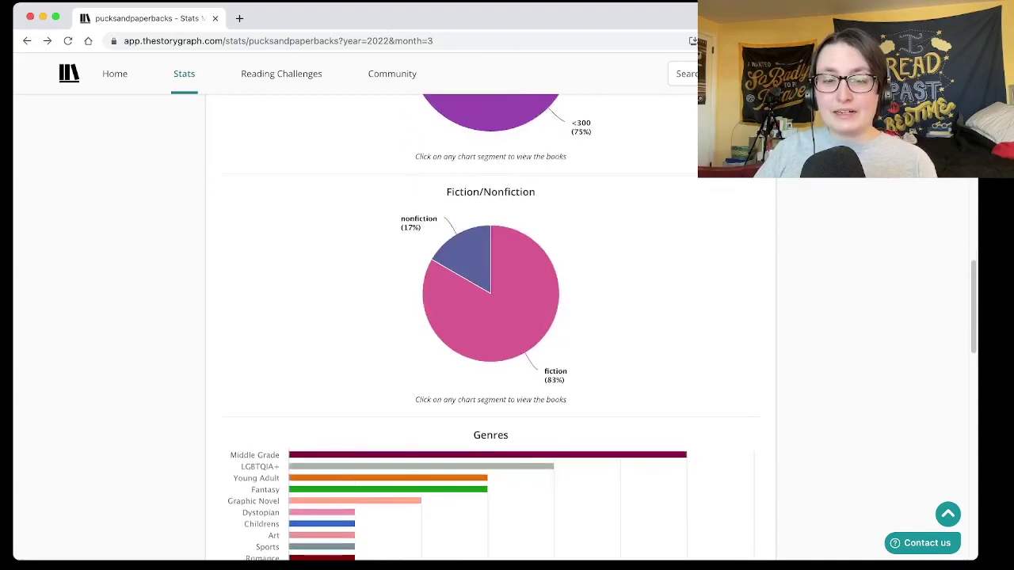
pyautogui.moveTo(466, 258)
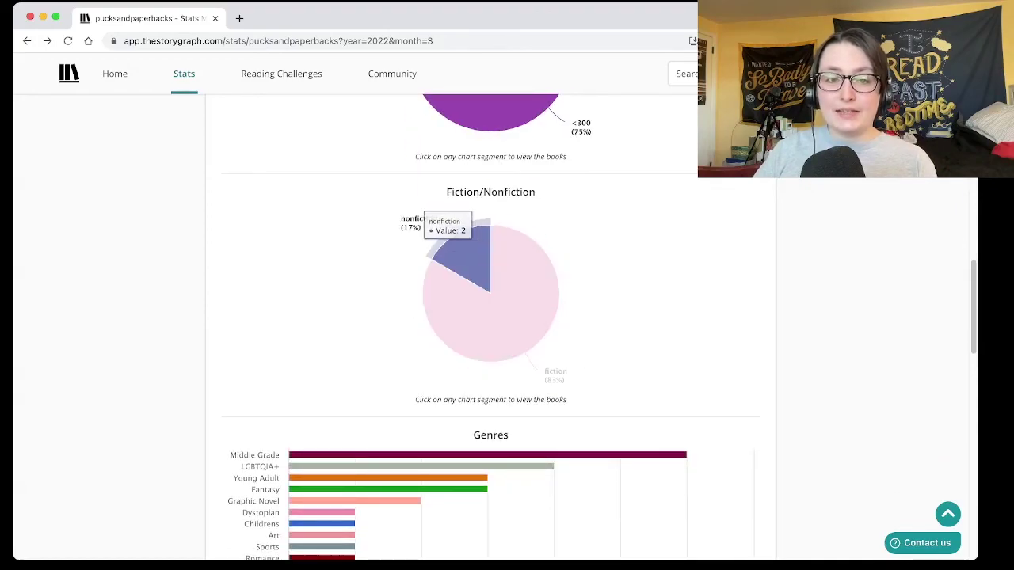
pyautogui.scroll(-5, 491, 317)
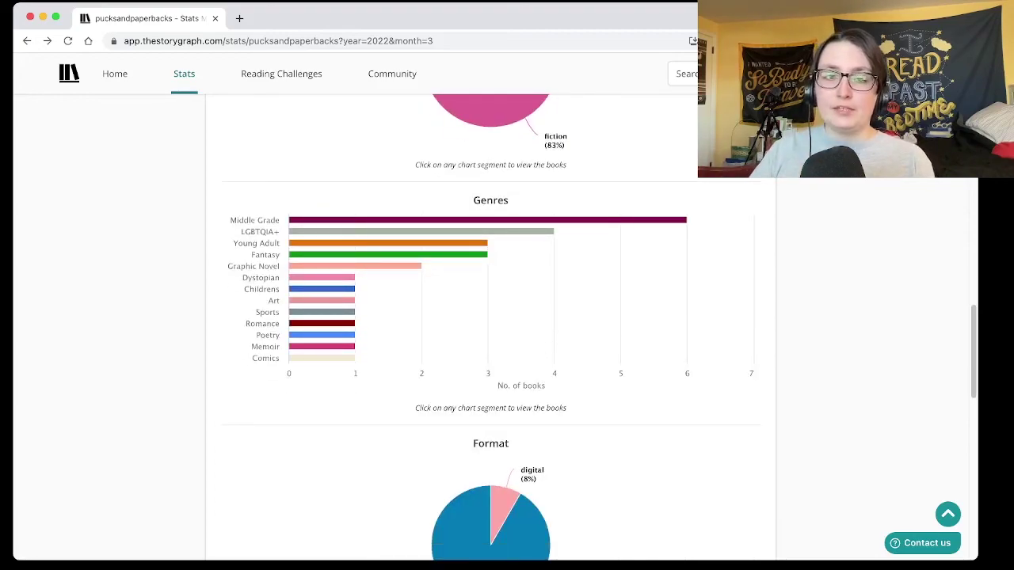
pyautogui.scroll(1, 491, 317)
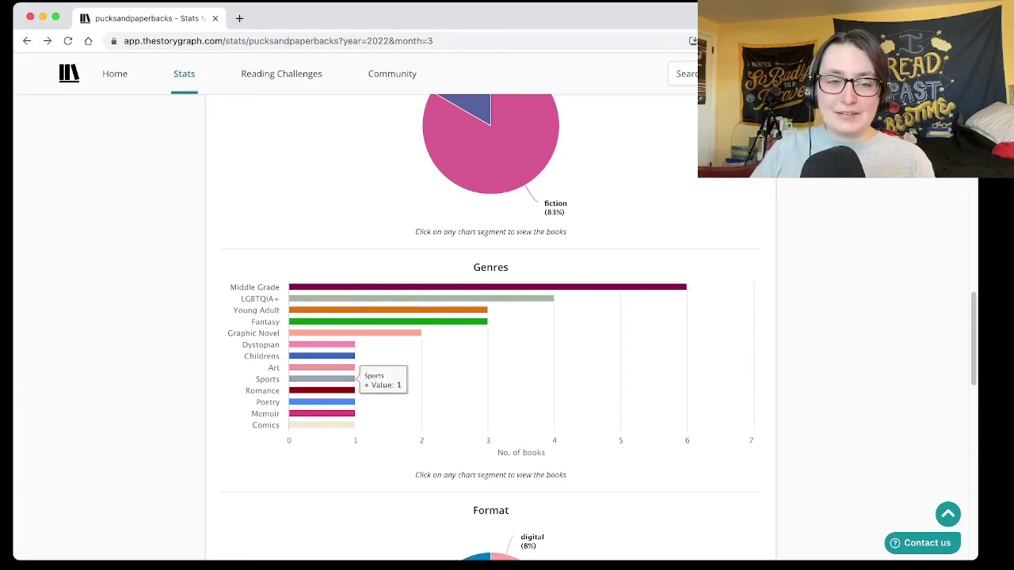
pyautogui.moveTo(686, 286)
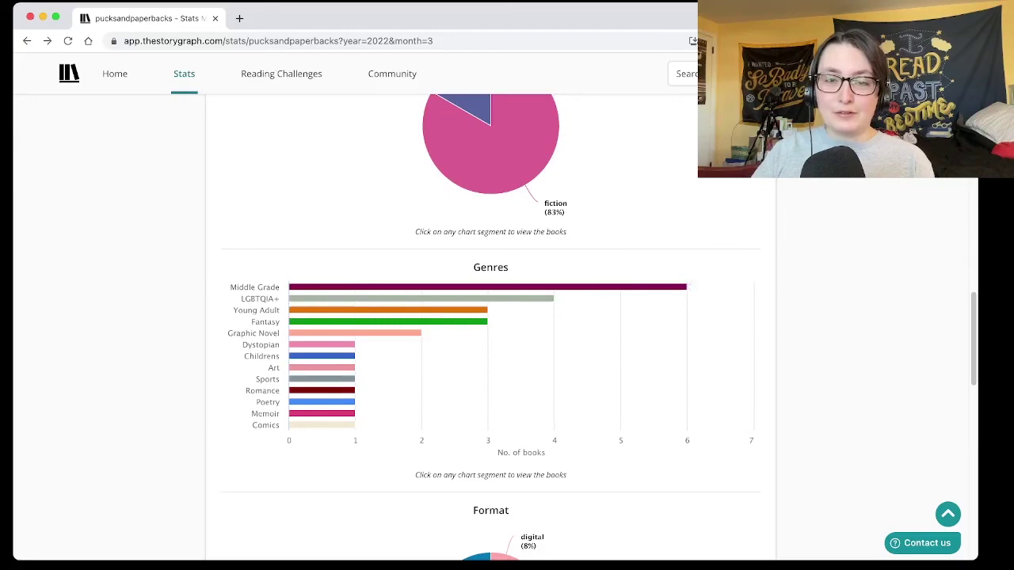
pyautogui.moveTo(554, 298)
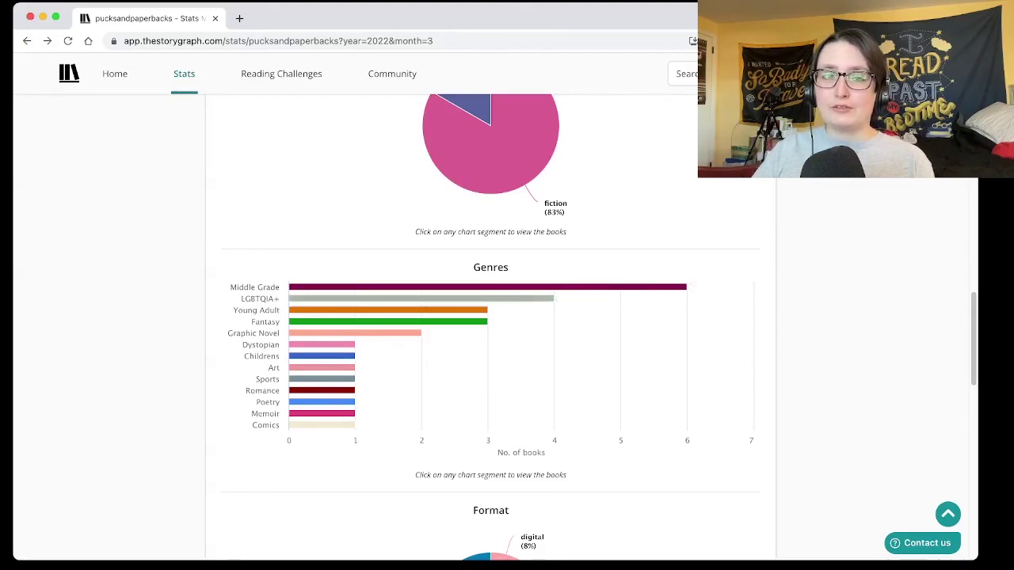
# Compare the Genres chart with the Format chart below it, inspecting the print and digital shares.
pyautogui.scroll(-3, 492, 317)
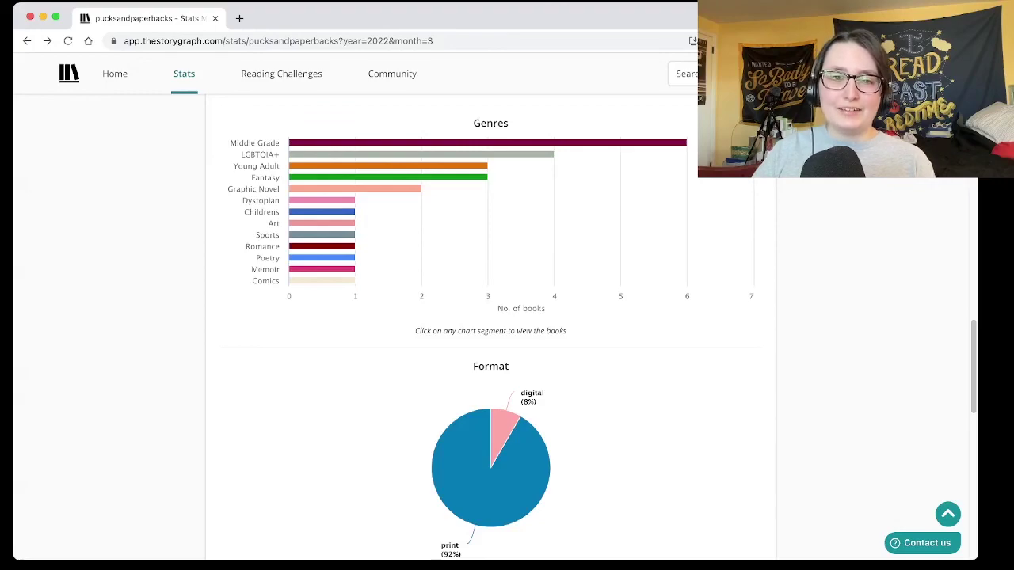
pyautogui.scroll(-1, 600, 328)
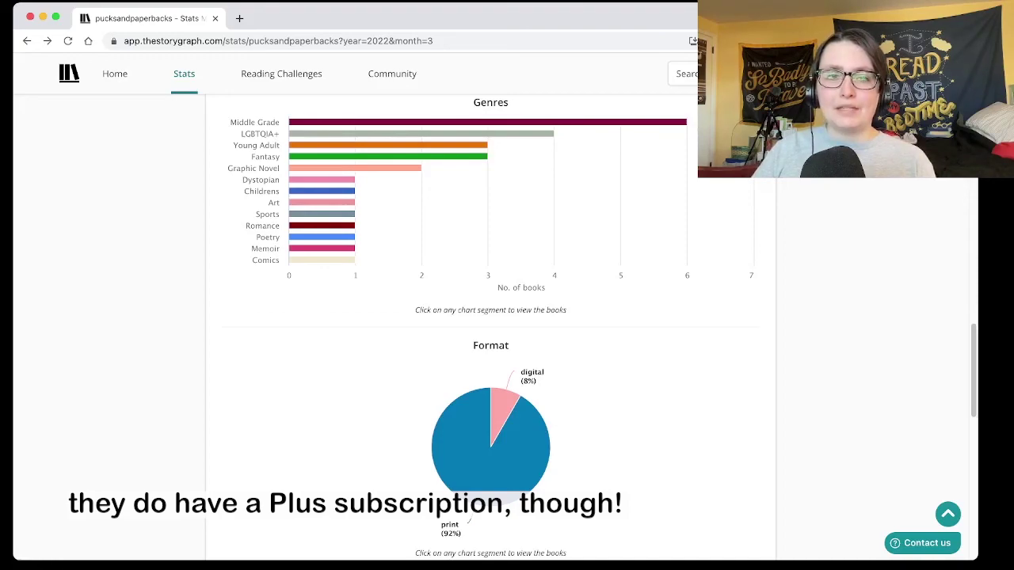
pyautogui.scroll(3, 490, 317)
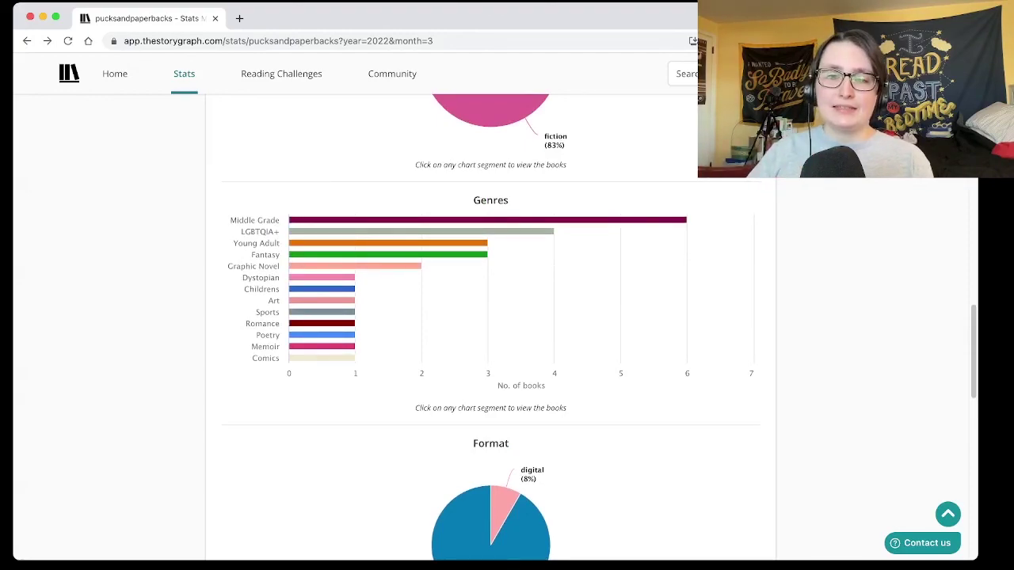
pyautogui.scroll(-5, 491, 317)
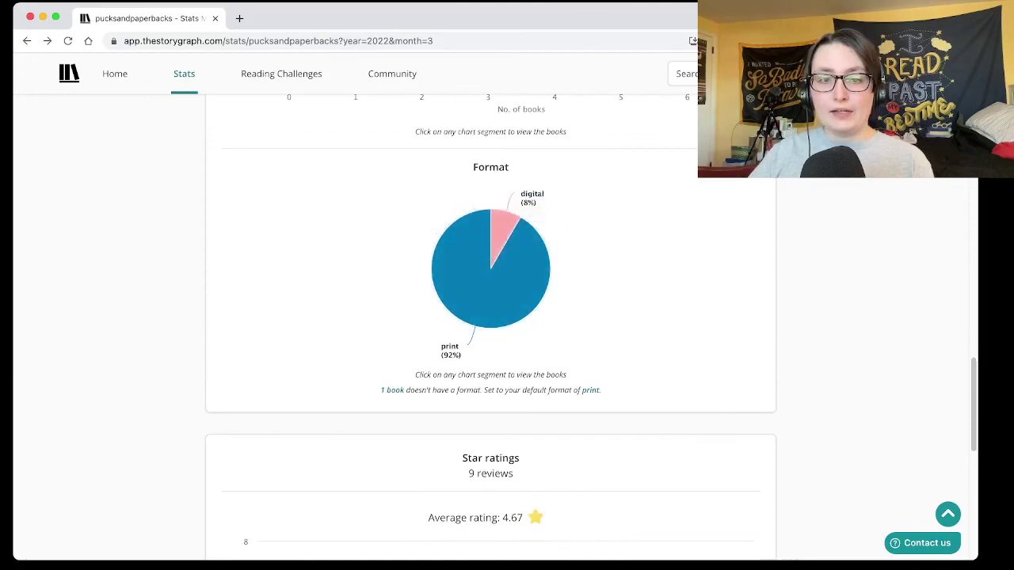
pyautogui.moveTo(523, 225)
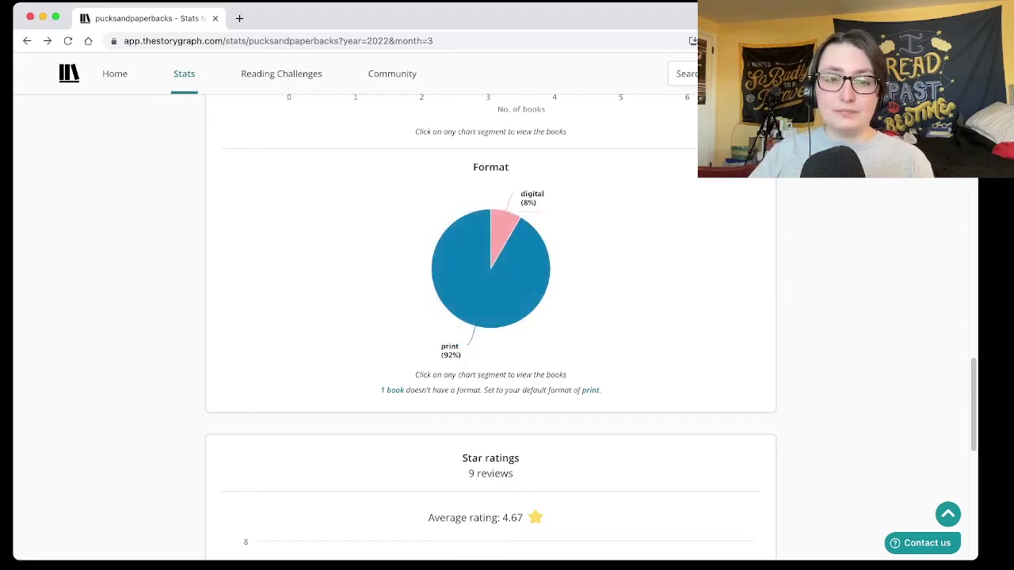
pyautogui.scroll(-1, 491, 237)
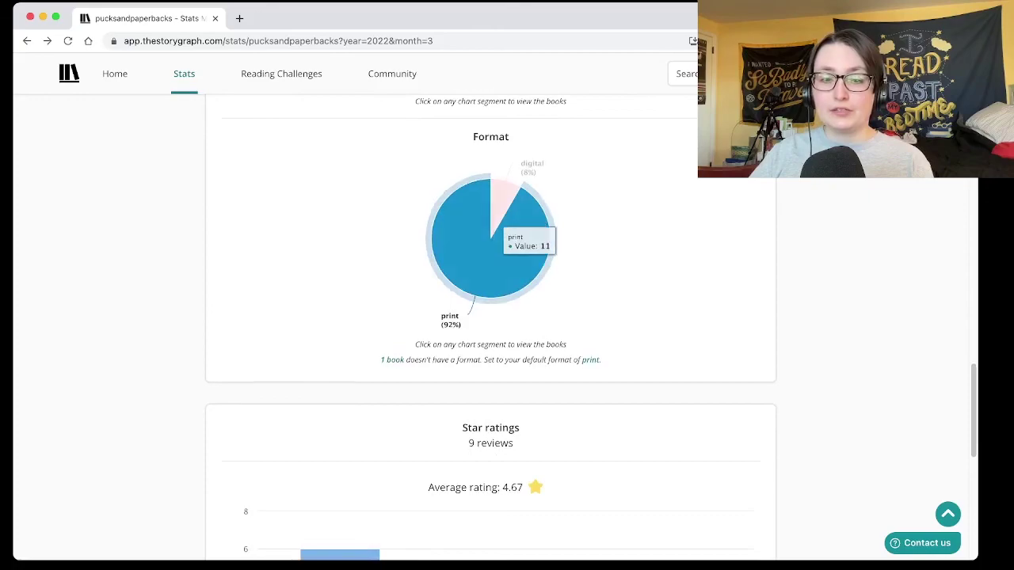
# Review the Star ratings and Pages in March 2022 charts, finishing back at the reading stats period selection.
pyautogui.scroll(-3, 491, 237)
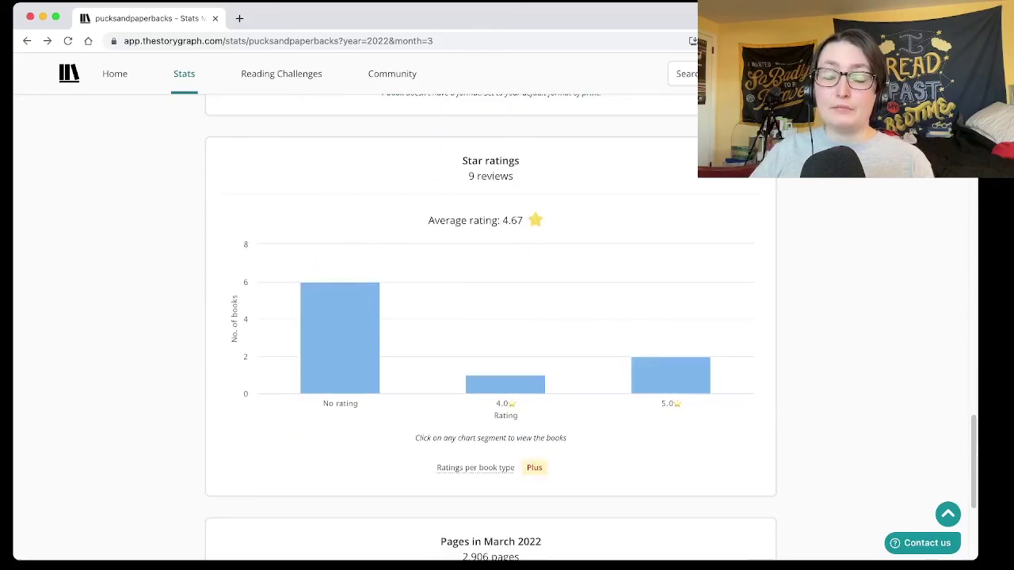
pyautogui.moveTo(340, 301)
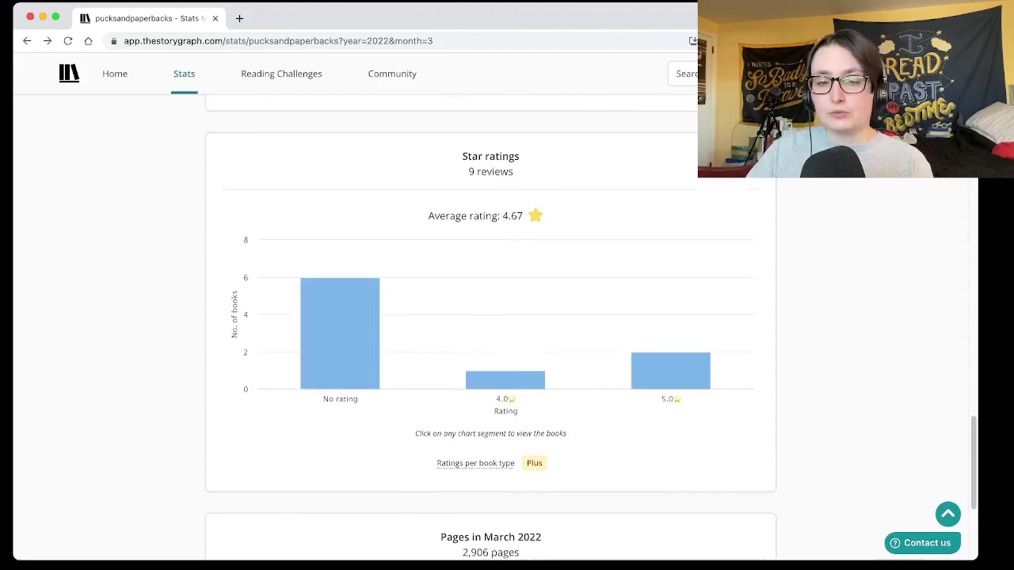
pyautogui.scroll(-2, 491, 317)
pyautogui.scroll(-4, 491, 330)
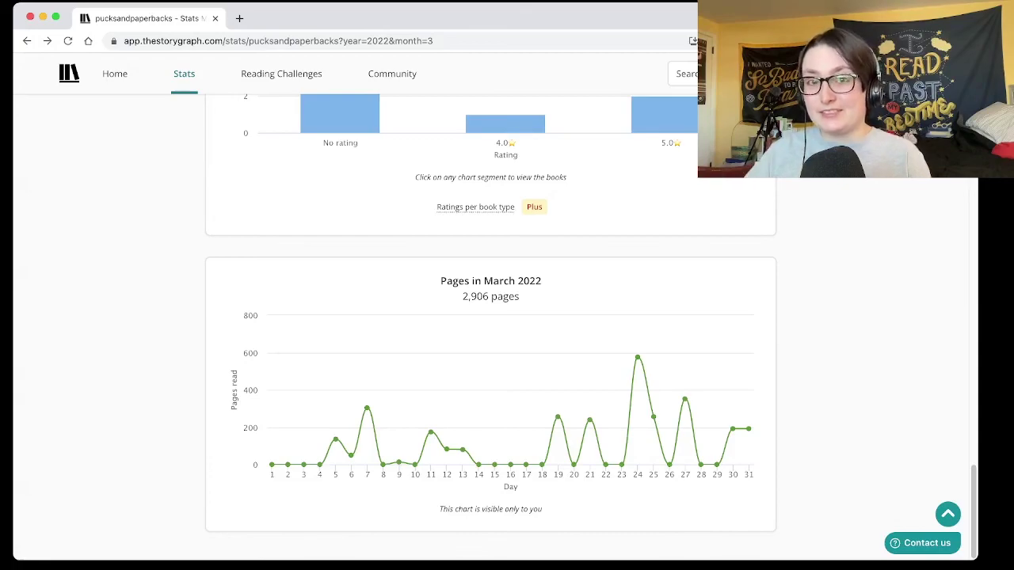
pyautogui.scroll(20, 491, 333)
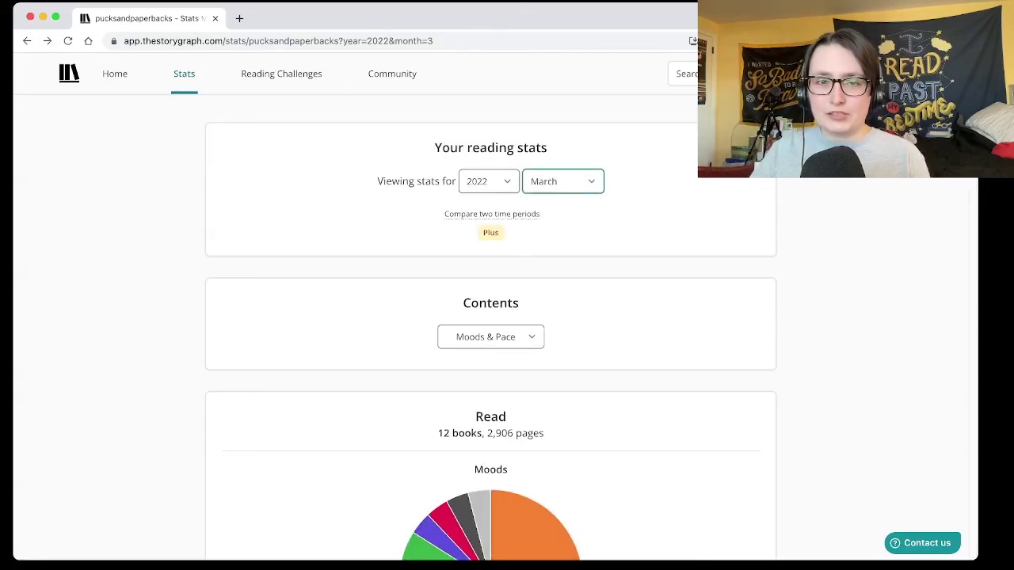
# Switch the reading stats to the whole year 2022 and inspect the emotional and lighthearted segments of the Moods chart.
pyautogui.press('Up')
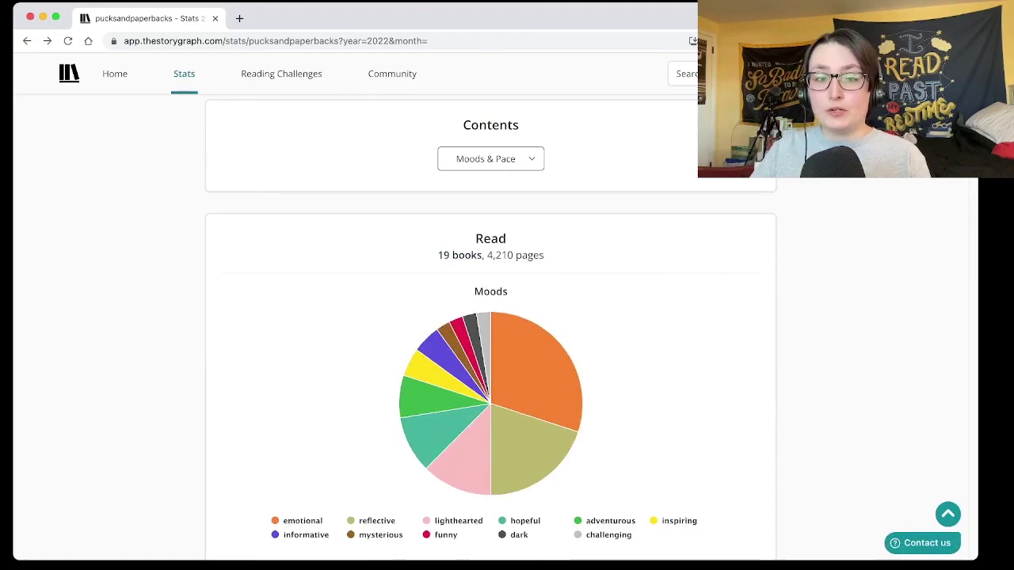
pyautogui.moveTo(546, 357)
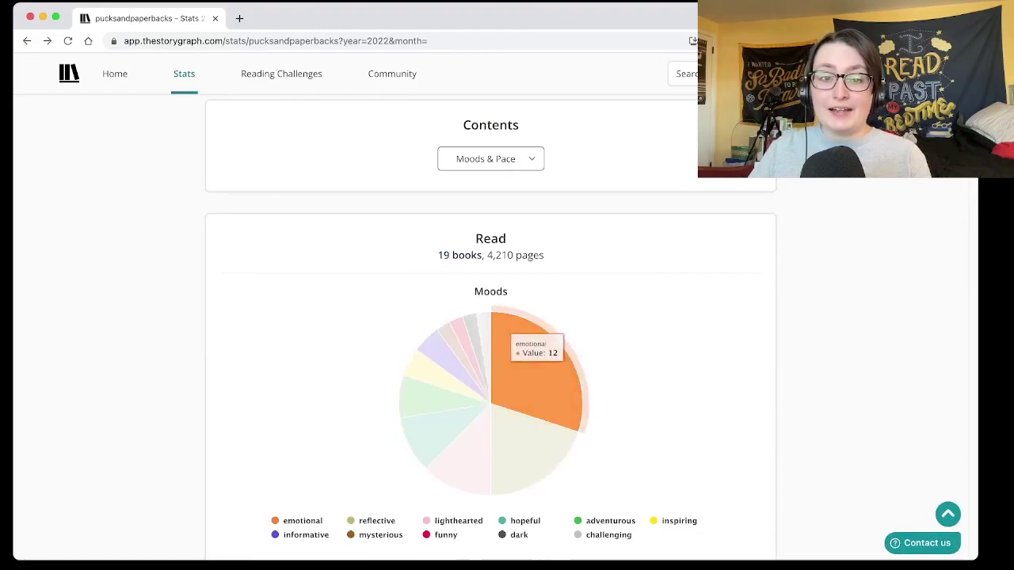
pyautogui.scroll(-2, 547, 357)
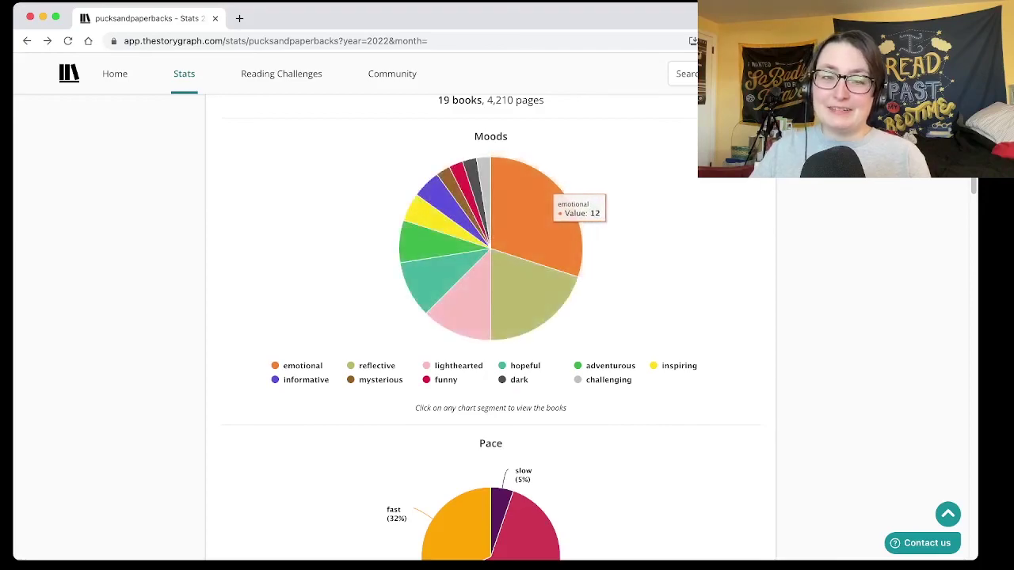
pyautogui.moveTo(499, 301)
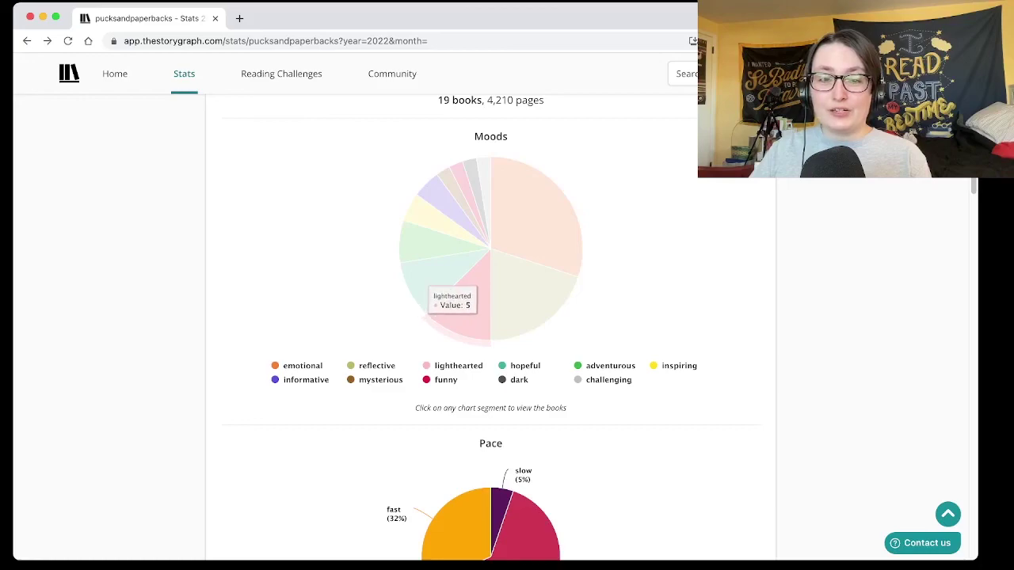
pyautogui.moveTo(443, 277)
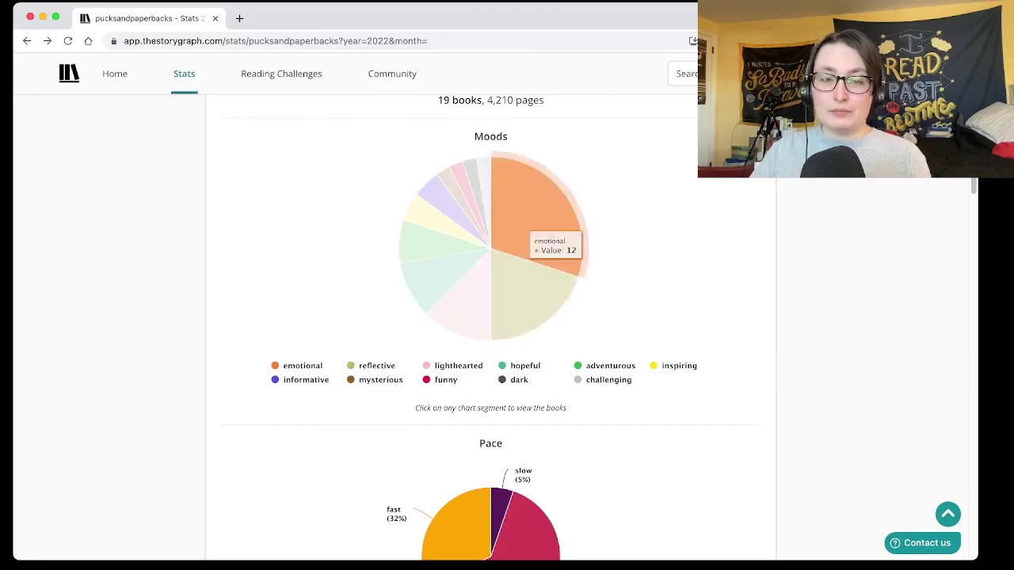
# Examine the Pace, Page number and Fiction/Nonfiction charts in the full-year 2022 stats, inspecting the medium pace value.
pyautogui.scroll(-3, 546, 274)
pyautogui.scroll(-1, 600, 327)
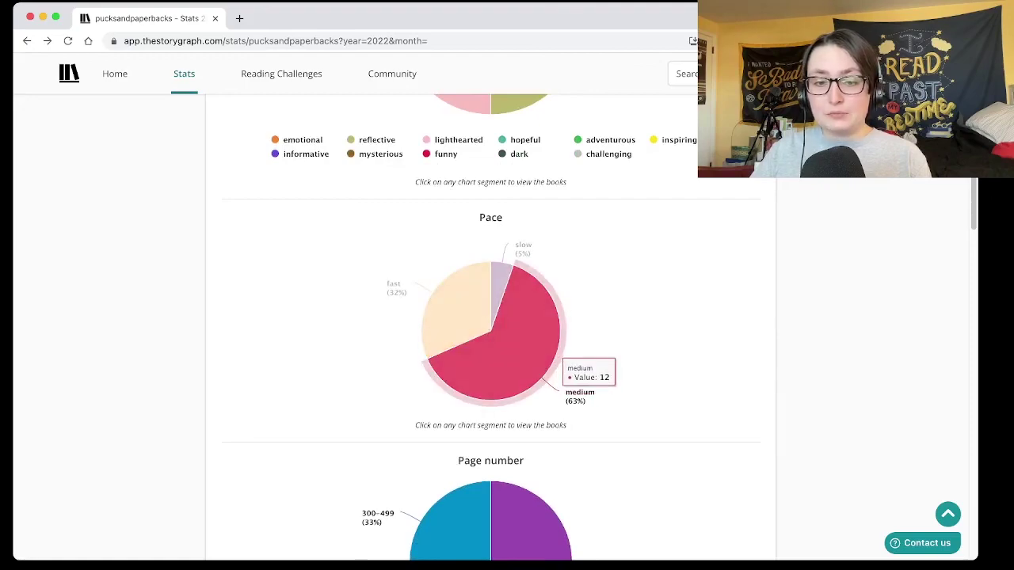
pyautogui.scroll(-2, 563, 380)
pyautogui.scroll(-3, 491, 325)
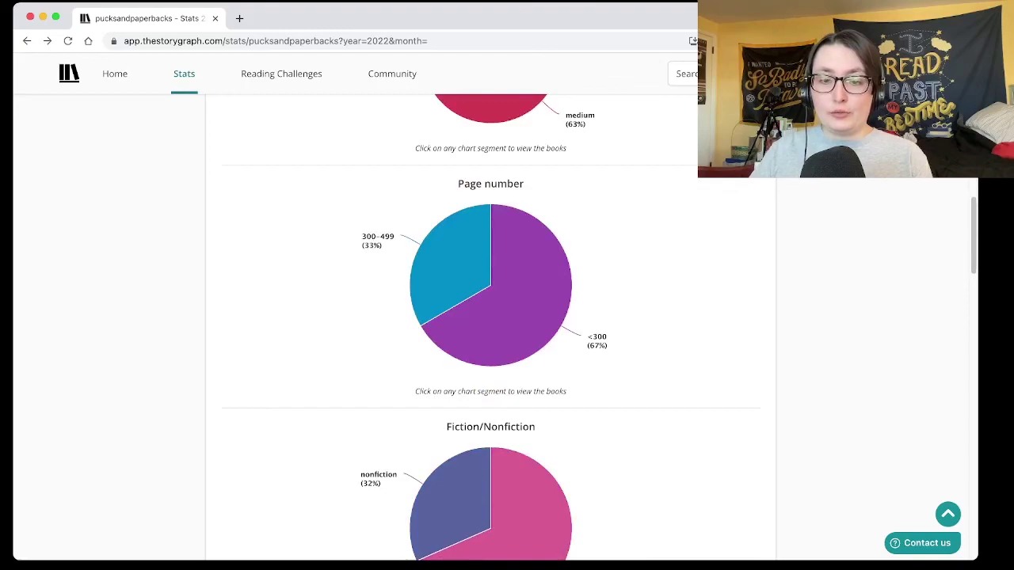
pyautogui.scroll(-1, 586, 317)
pyautogui.scroll(-3, 490, 325)
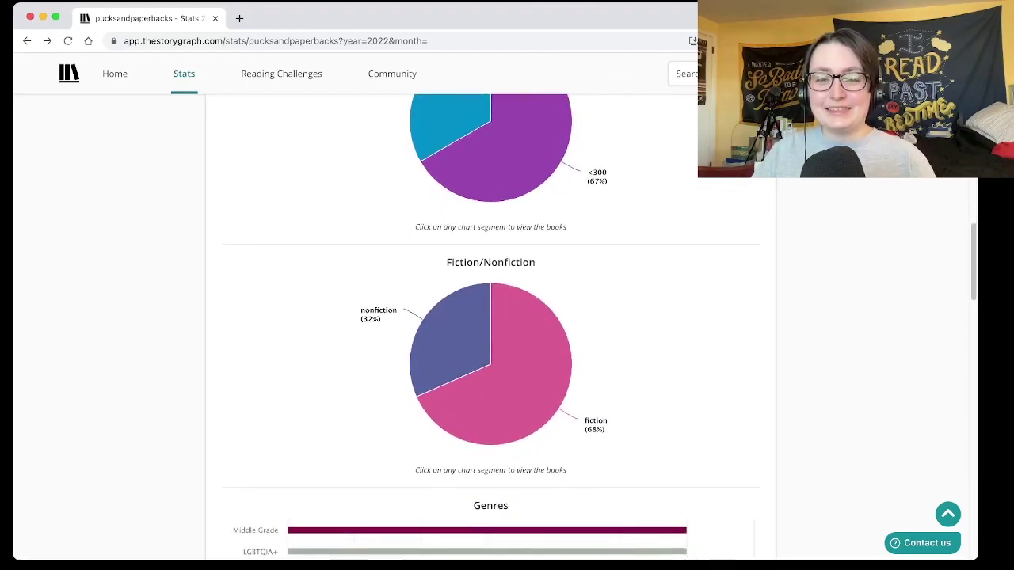
pyautogui.scroll(-1, 490, 325)
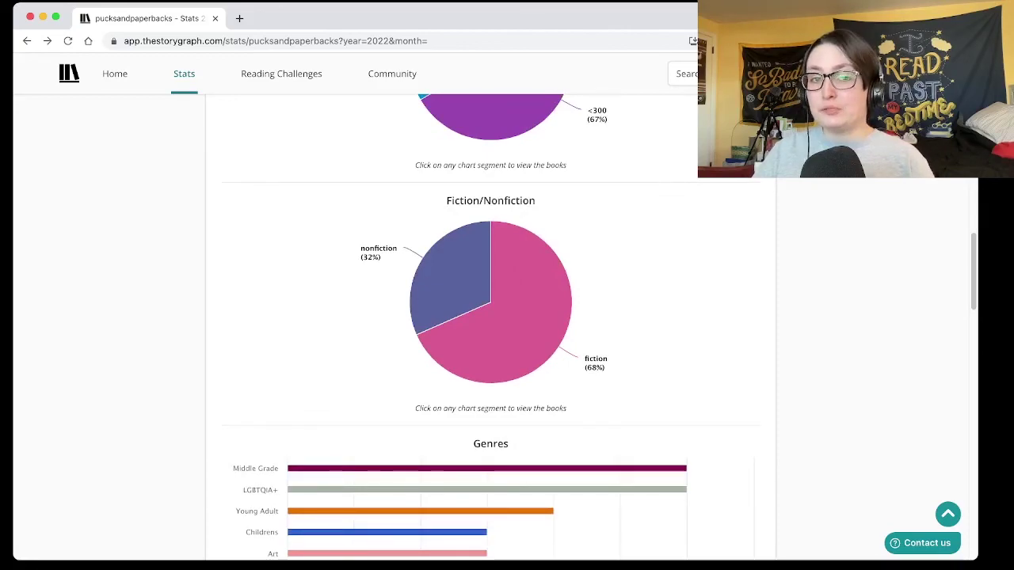
# Review the full-year Genres bar chart from the first genre to the last, inspecting the Middle Grade value.
pyautogui.scroll(-6, 490, 325)
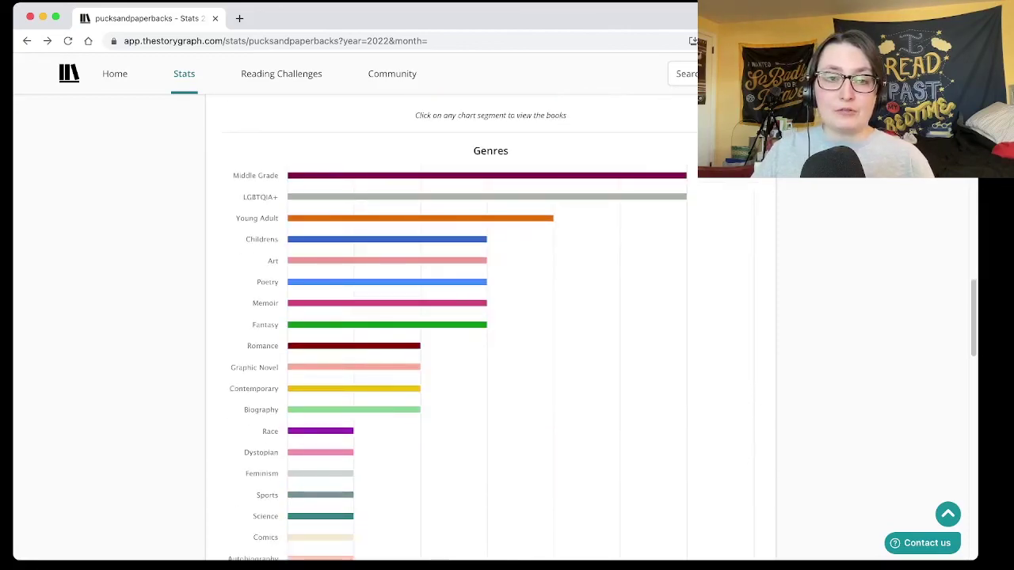
pyautogui.moveTo(686, 196)
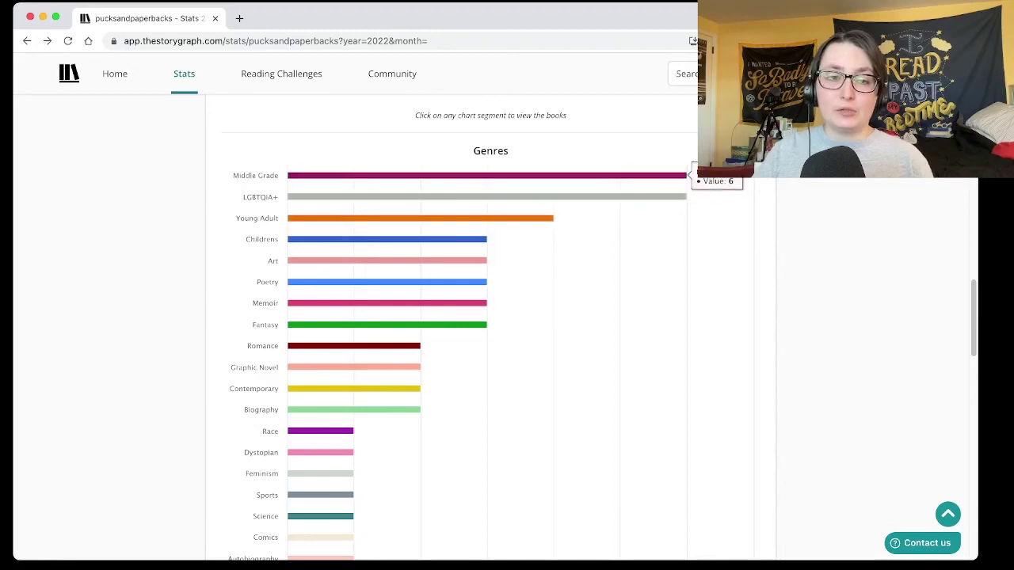
pyautogui.scroll(-1, 686, 176)
pyautogui.scroll(-12, 491, 324)
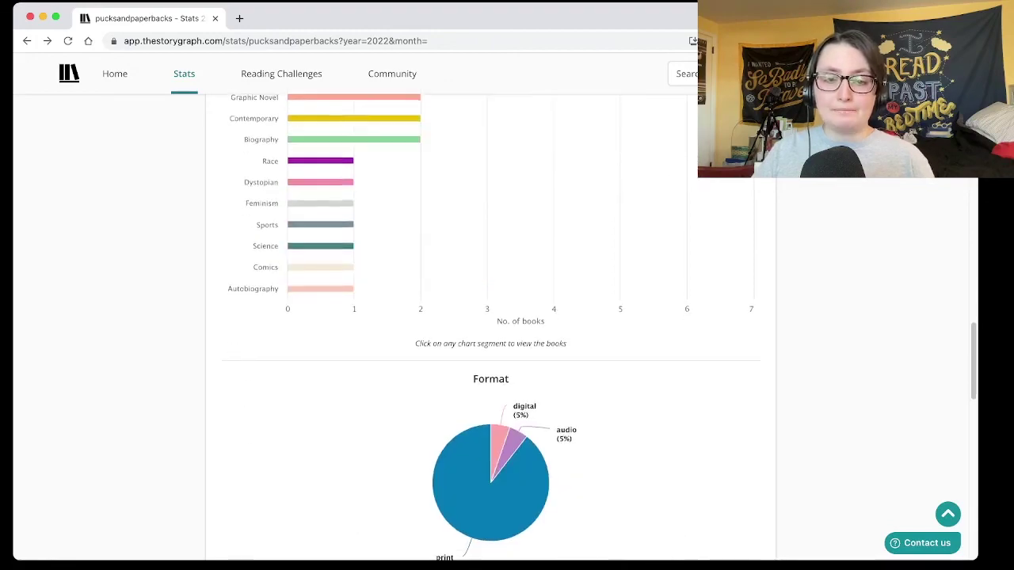
# Review the Format, Most Read Authors, Number of books and pages, and Star ratings charts for 2022.
pyautogui.moveTo(590, 389)
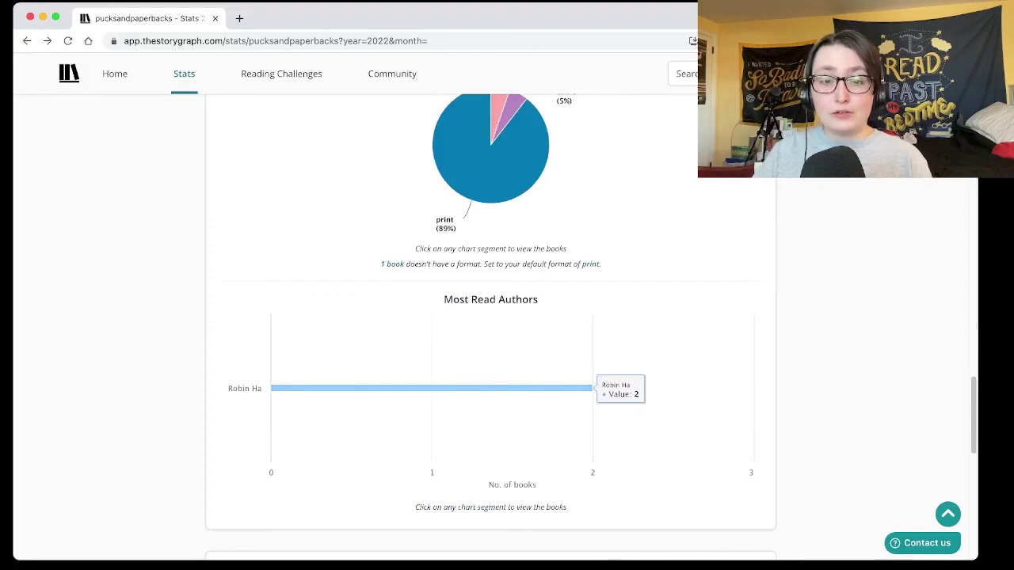
pyautogui.scroll(2, 591, 389)
pyautogui.scroll(-4, 490, 324)
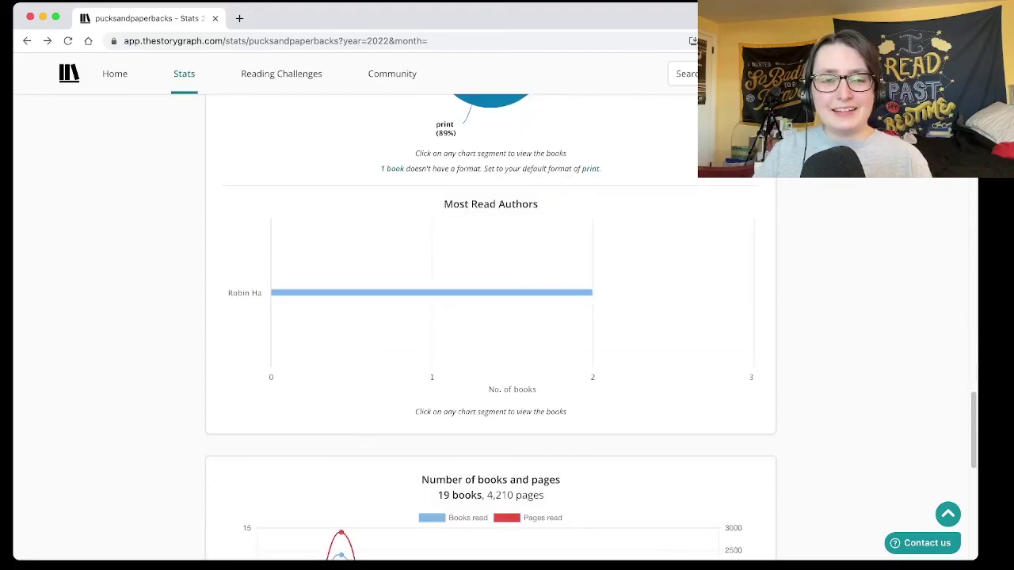
pyautogui.scroll(5, 491, 325)
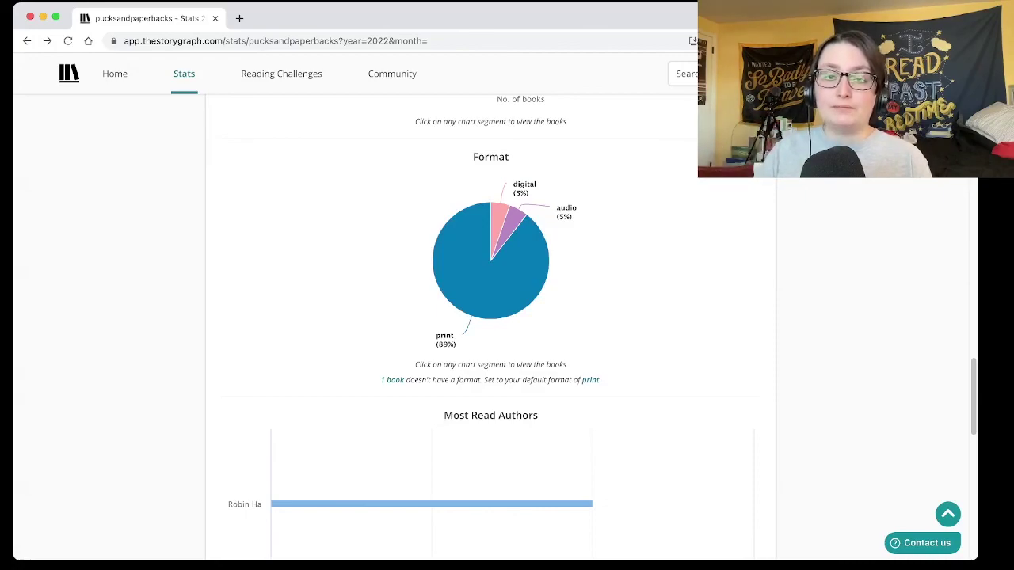
pyautogui.scroll(-7, 491, 327)
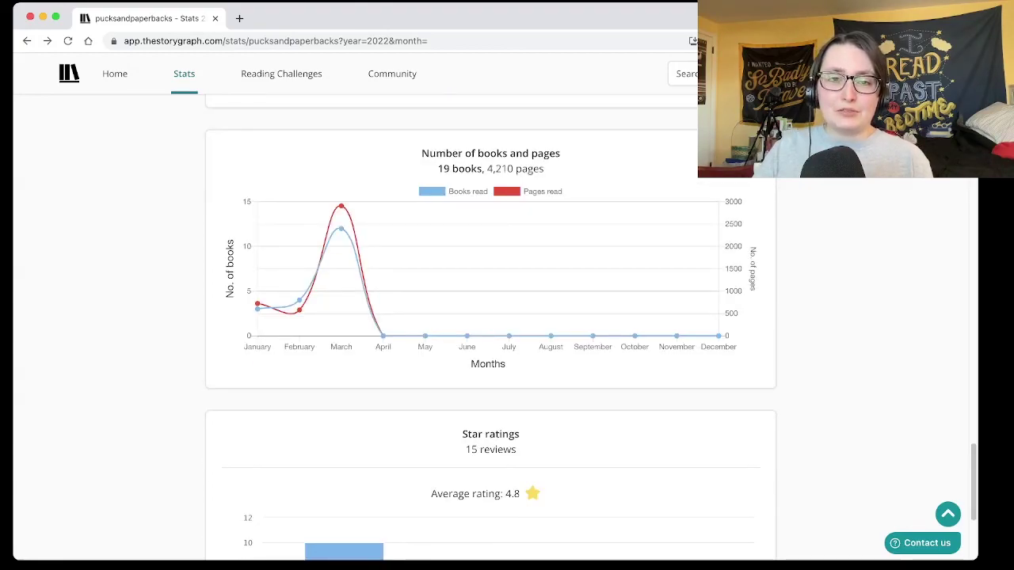
pyautogui.scroll(-3, 490, 327)
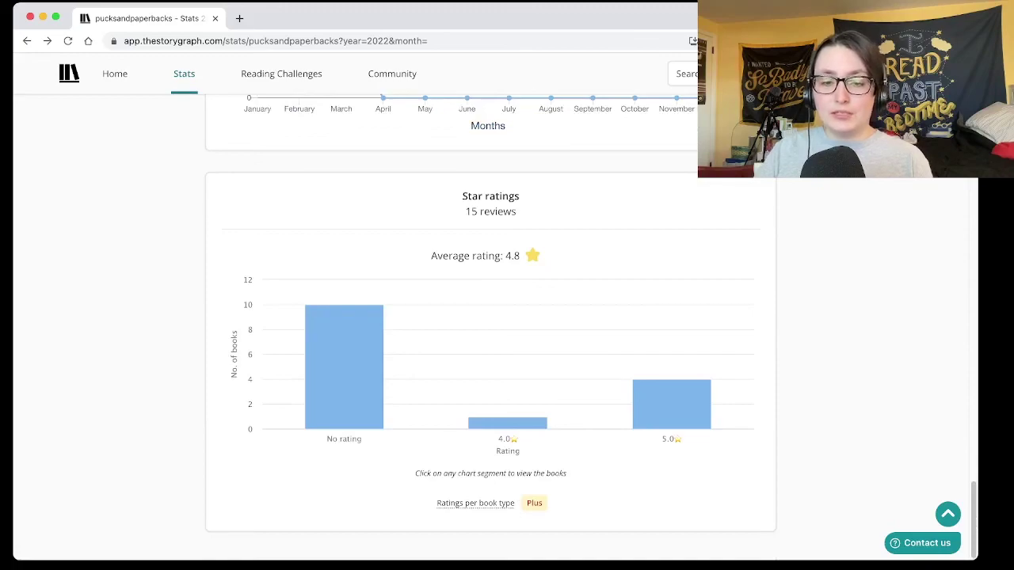
# Open the Reading Challenges dashboard and load more of the joined challenges beyond the first four.
pyautogui.press('Home')
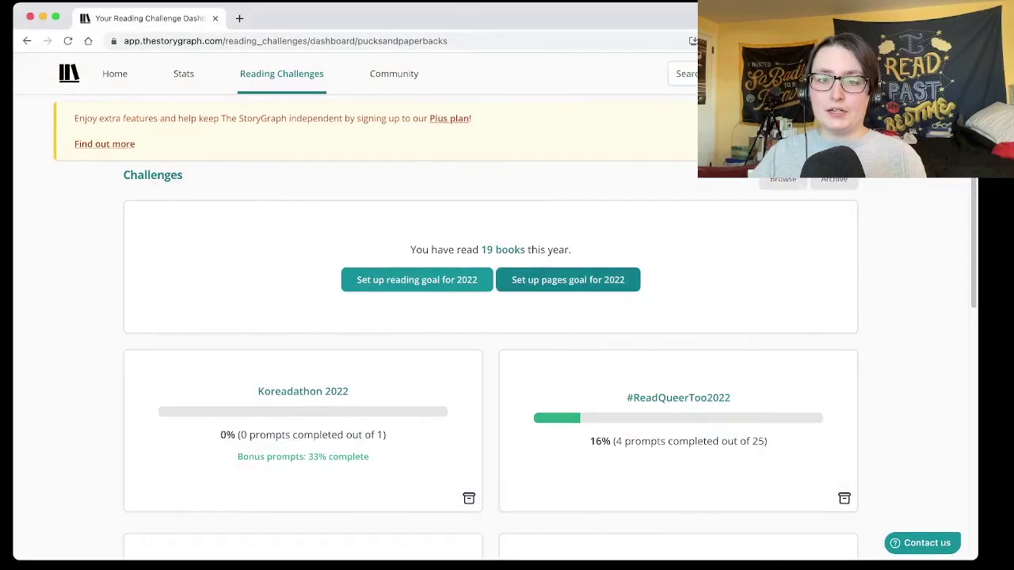
pyautogui.scroll(-5, 491, 316)
pyautogui.scroll(1, 491, 317)
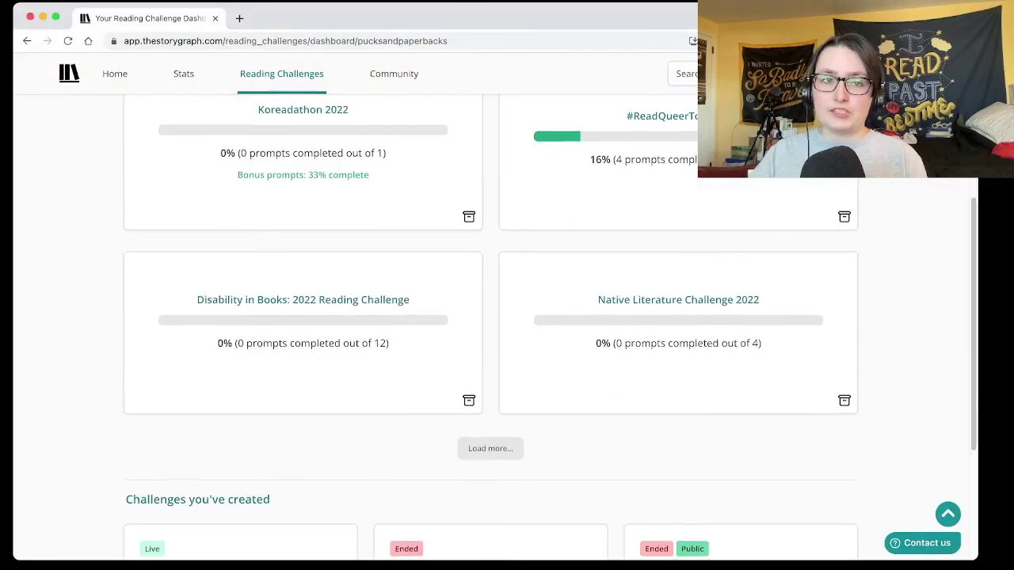
pyautogui.scroll(1, 492, 317)
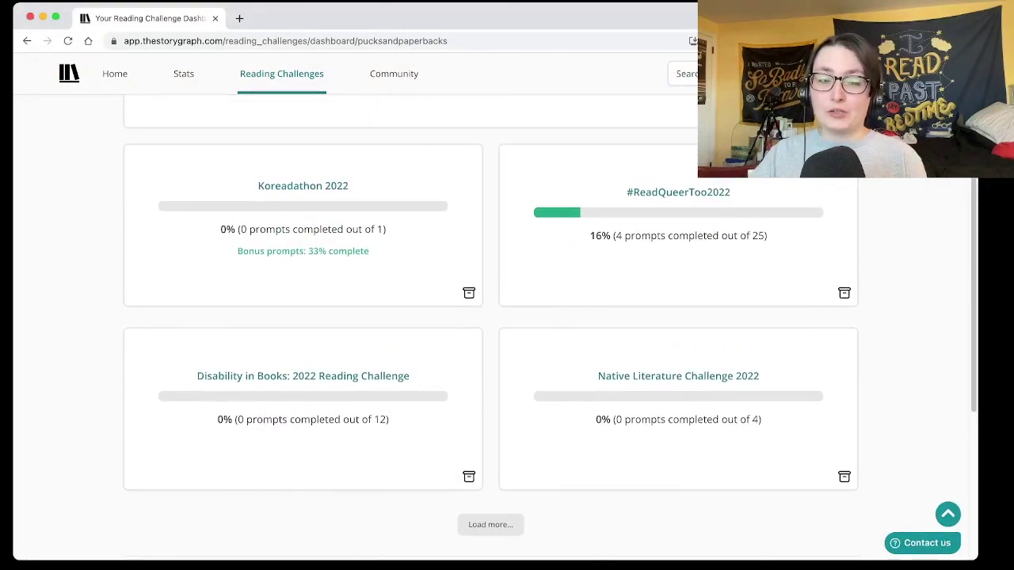
pyautogui.click(491, 522)
pyautogui.scroll(-1, 490, 444)
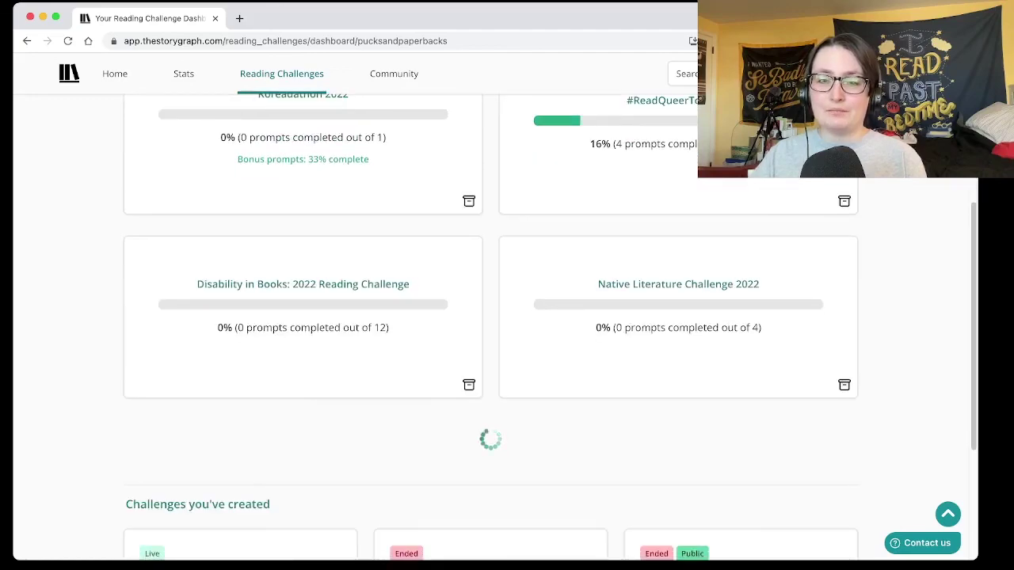
# Look through the additional joined challenges and the Challenges you've created section, then return to the first challenges.
pyautogui.scroll(-1, 490, 317)
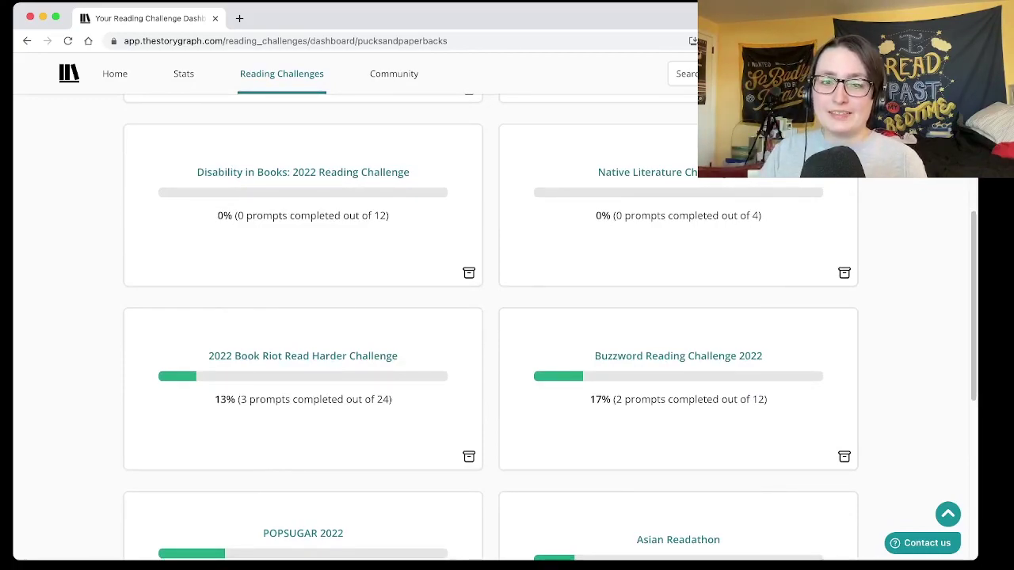
pyautogui.scroll(-2, 490, 317)
pyautogui.scroll(-2, 490, 317)
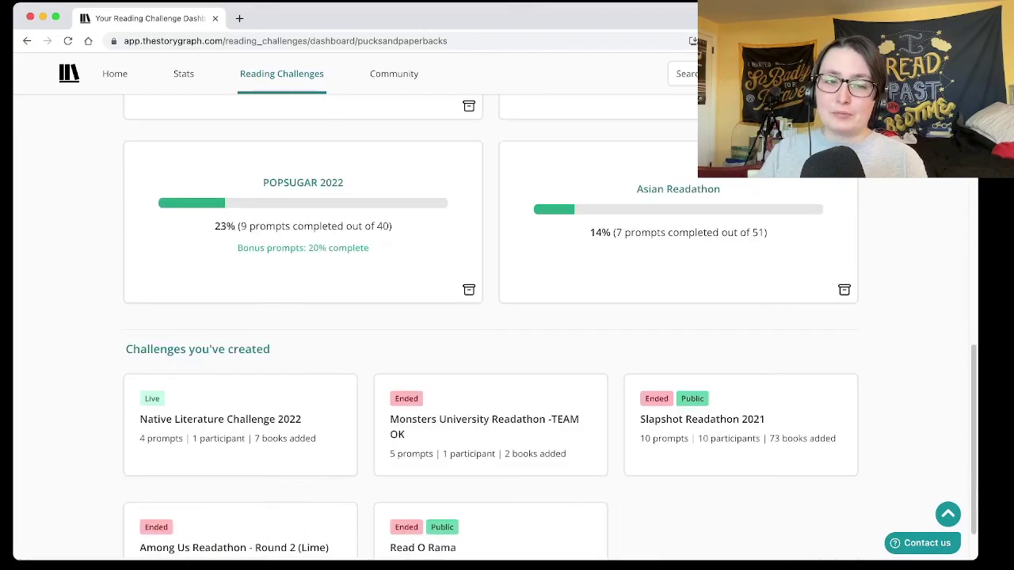
pyautogui.scroll(6, 491, 317)
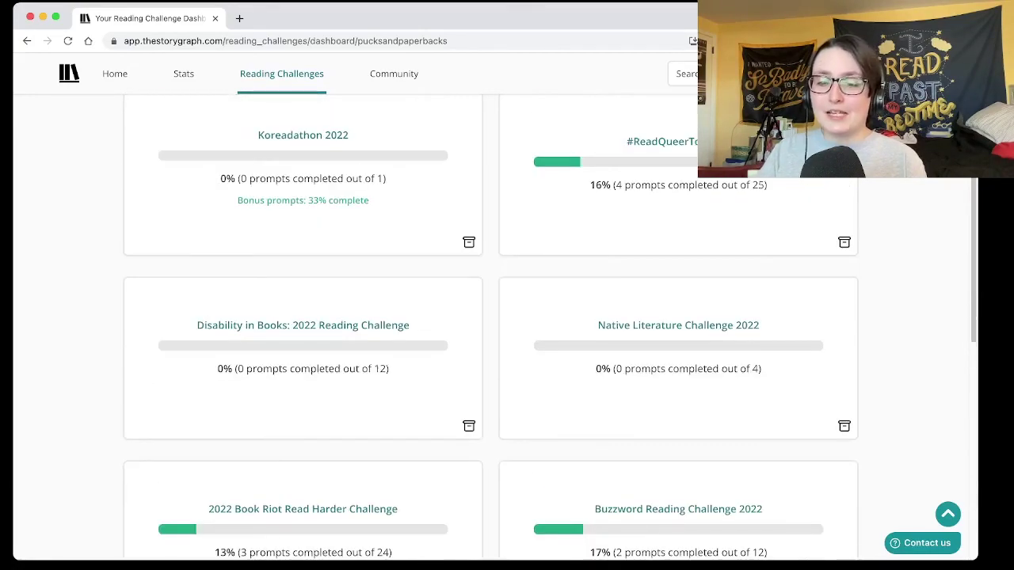